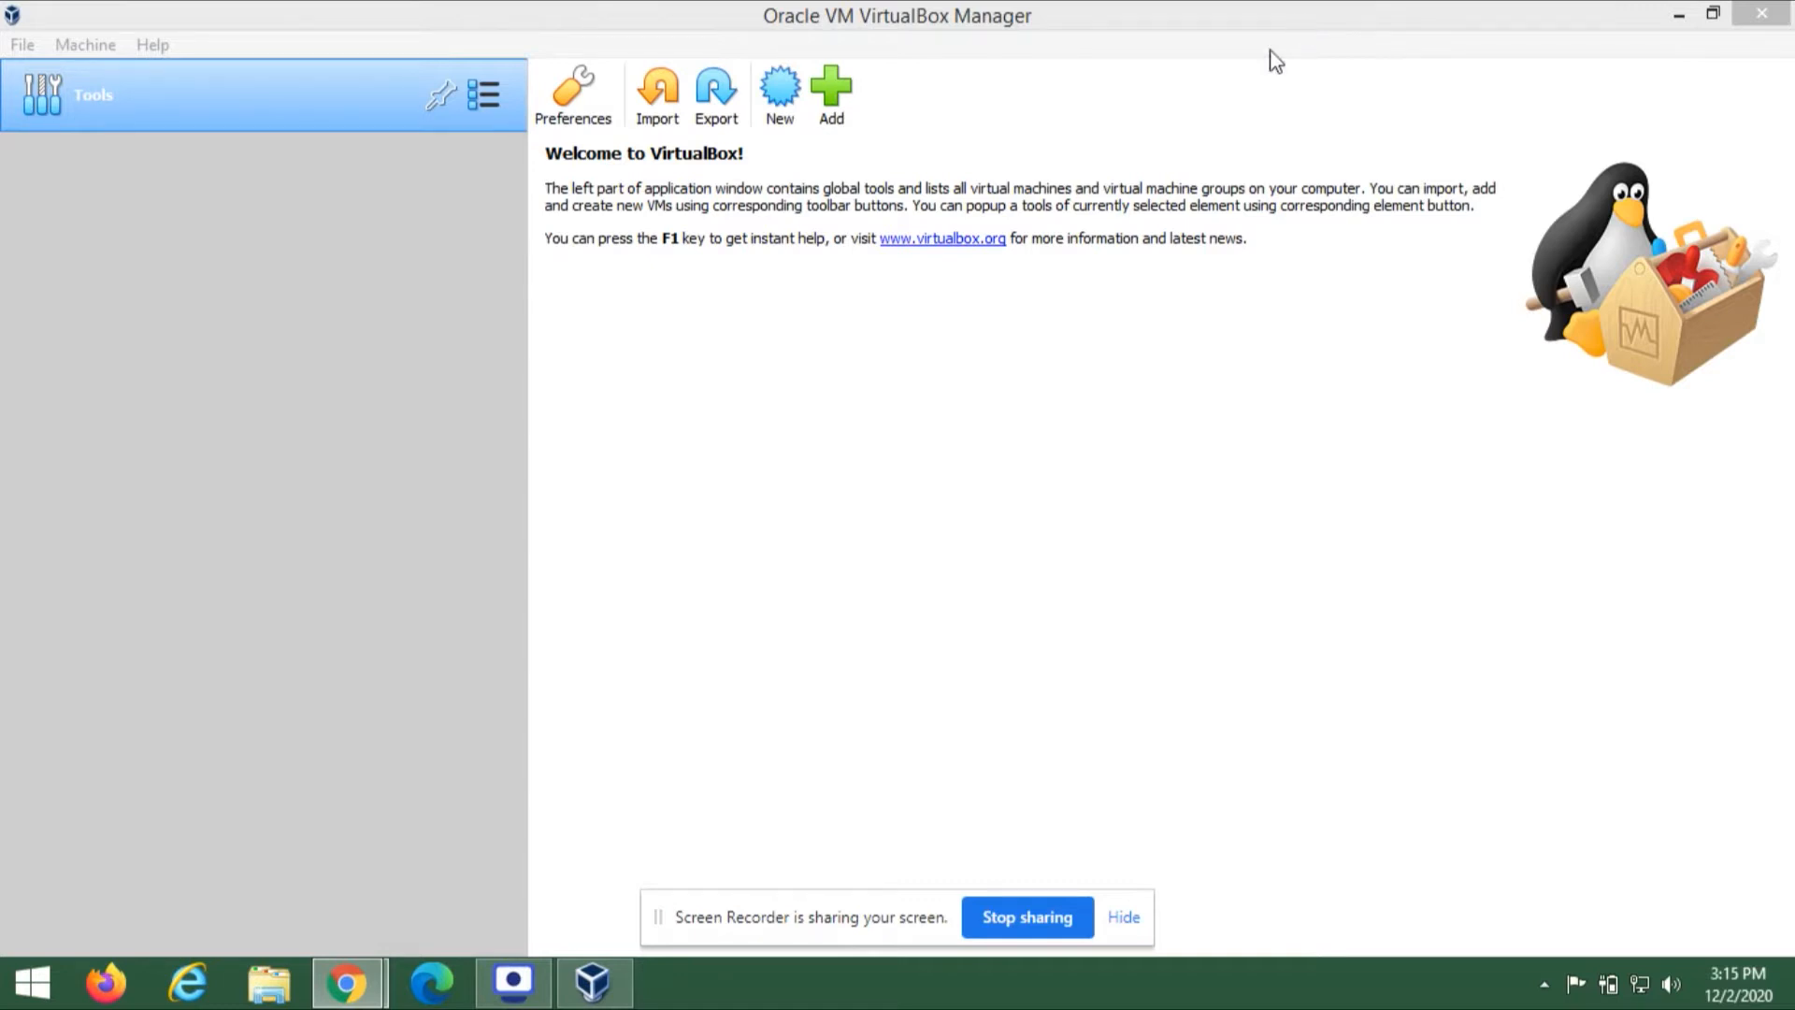
Step: Begin a new virtual machine named "vdi vm" with type Linux, version Ubuntu (64-bit) and 2048 MB of memory
click(783, 117)
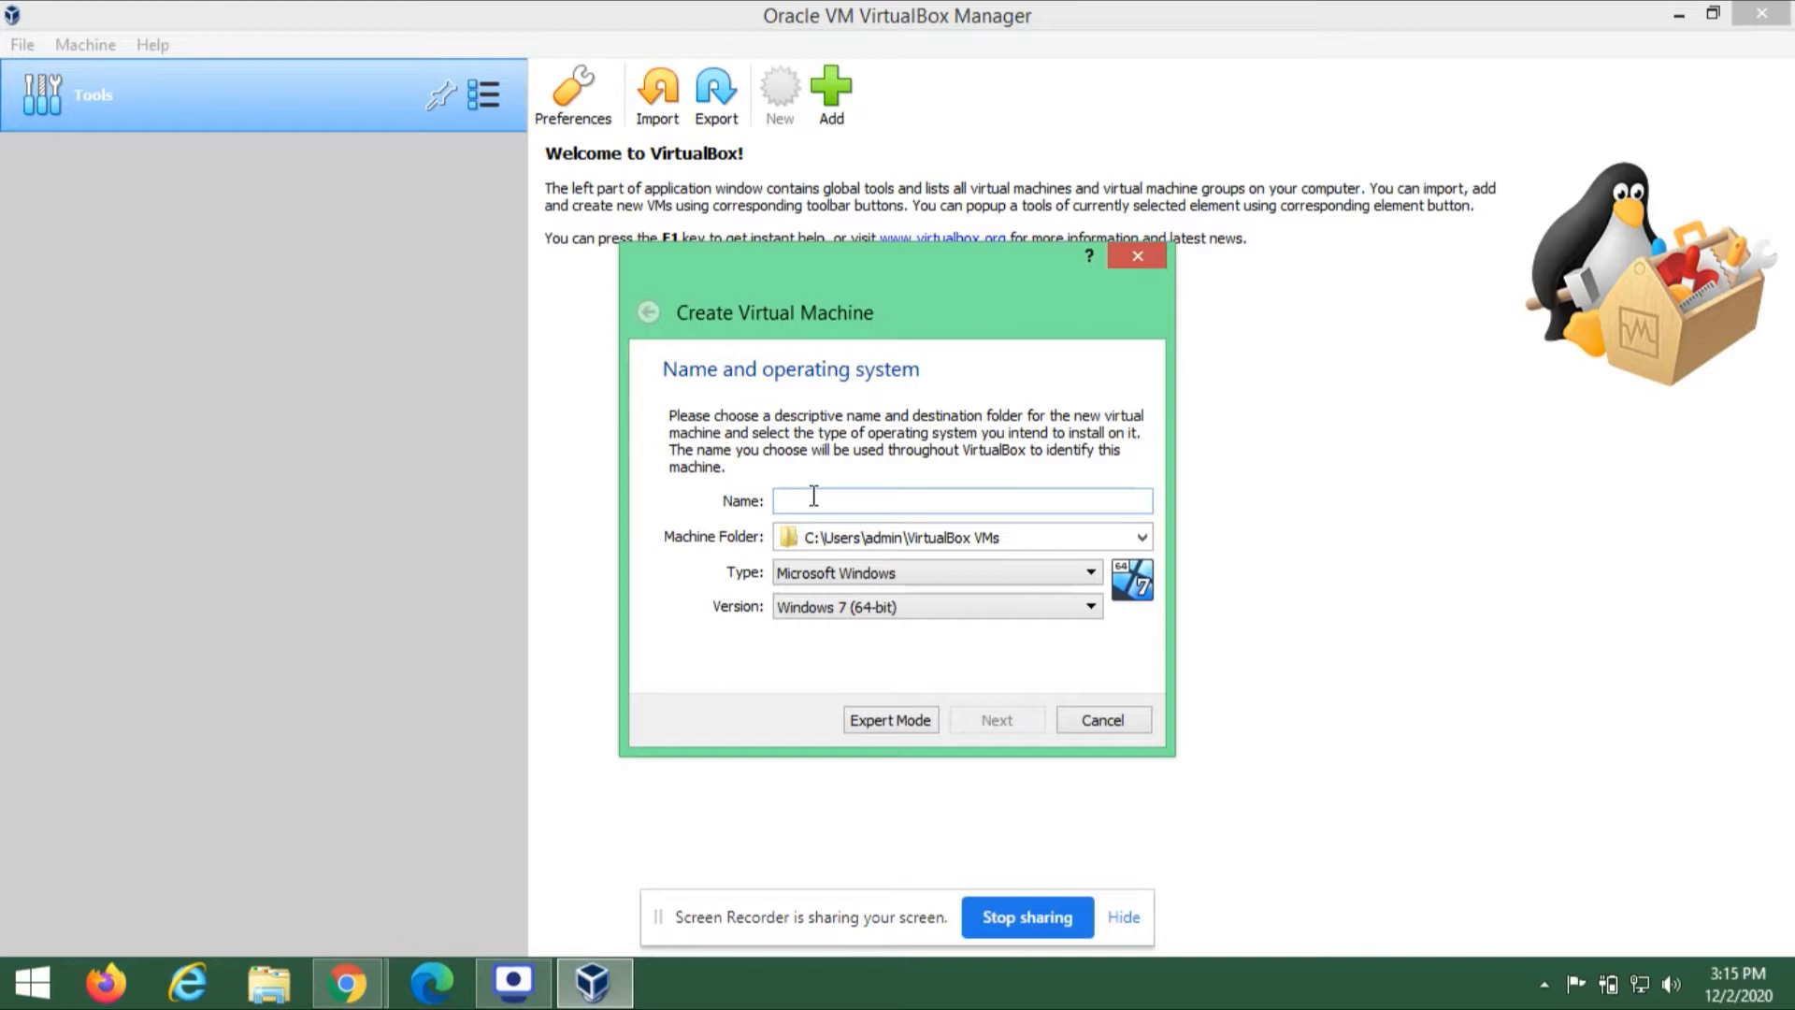
text(vdi vm)
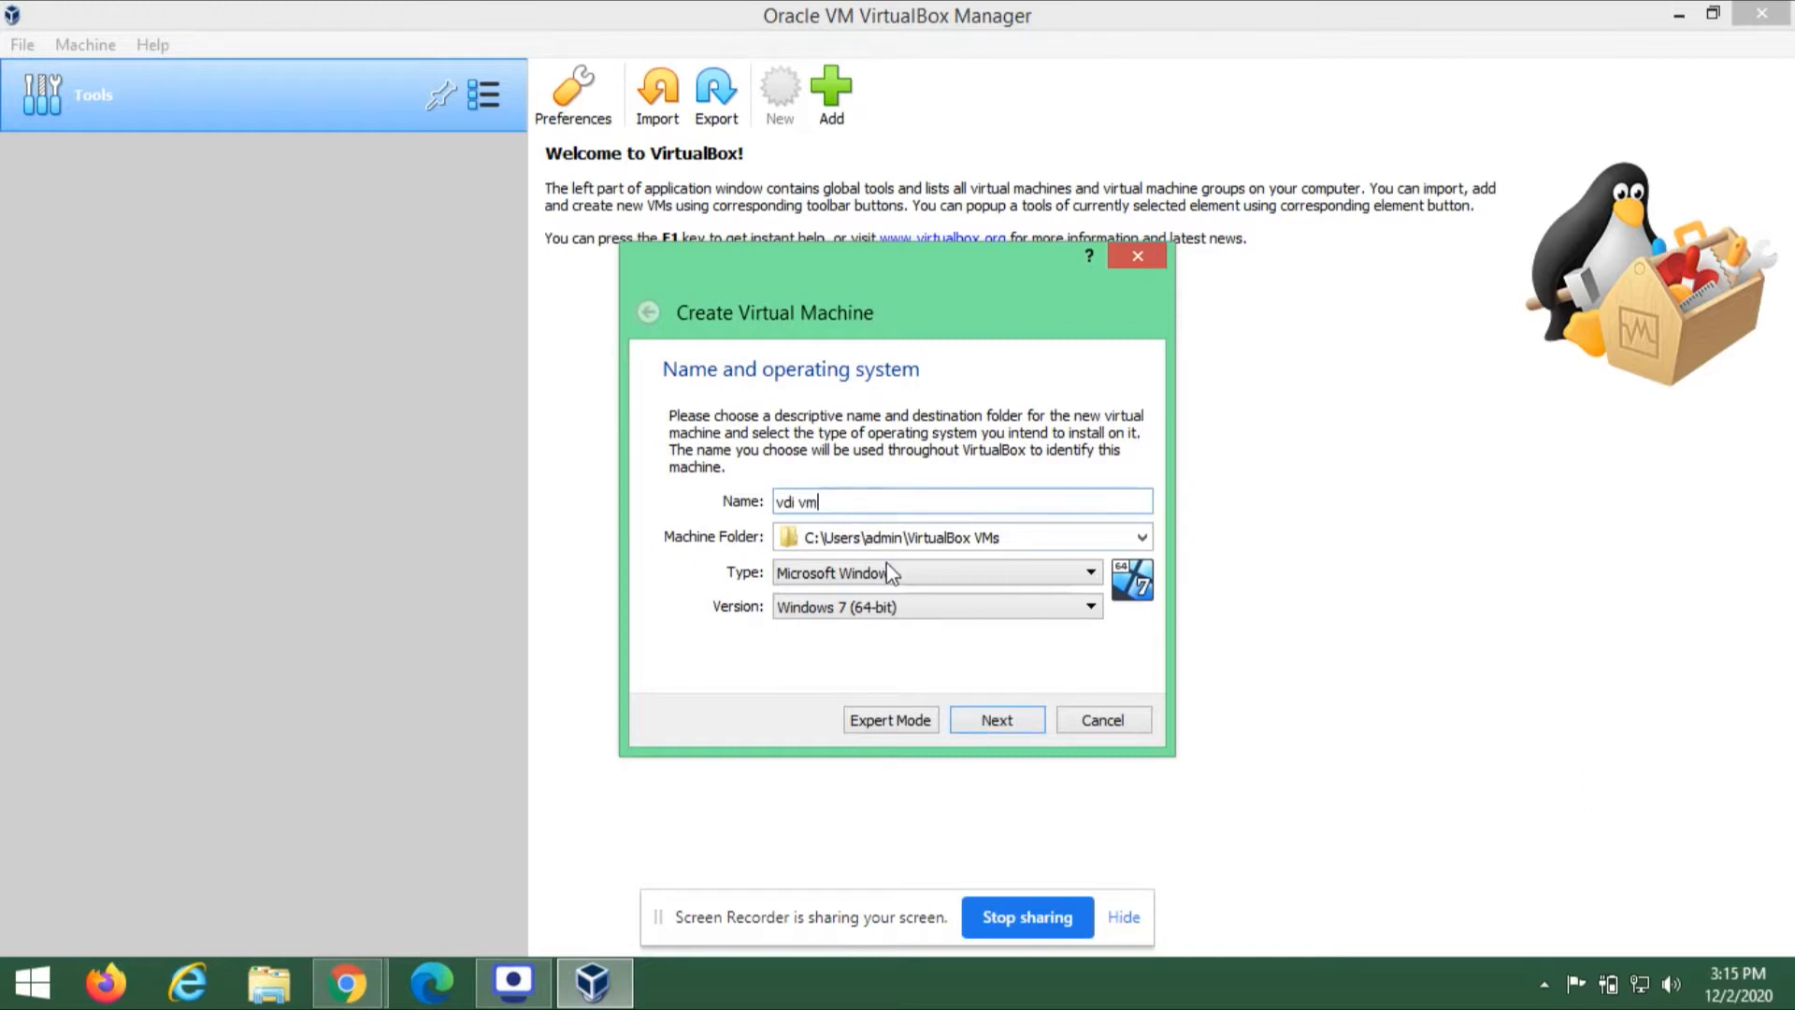
click(936, 573)
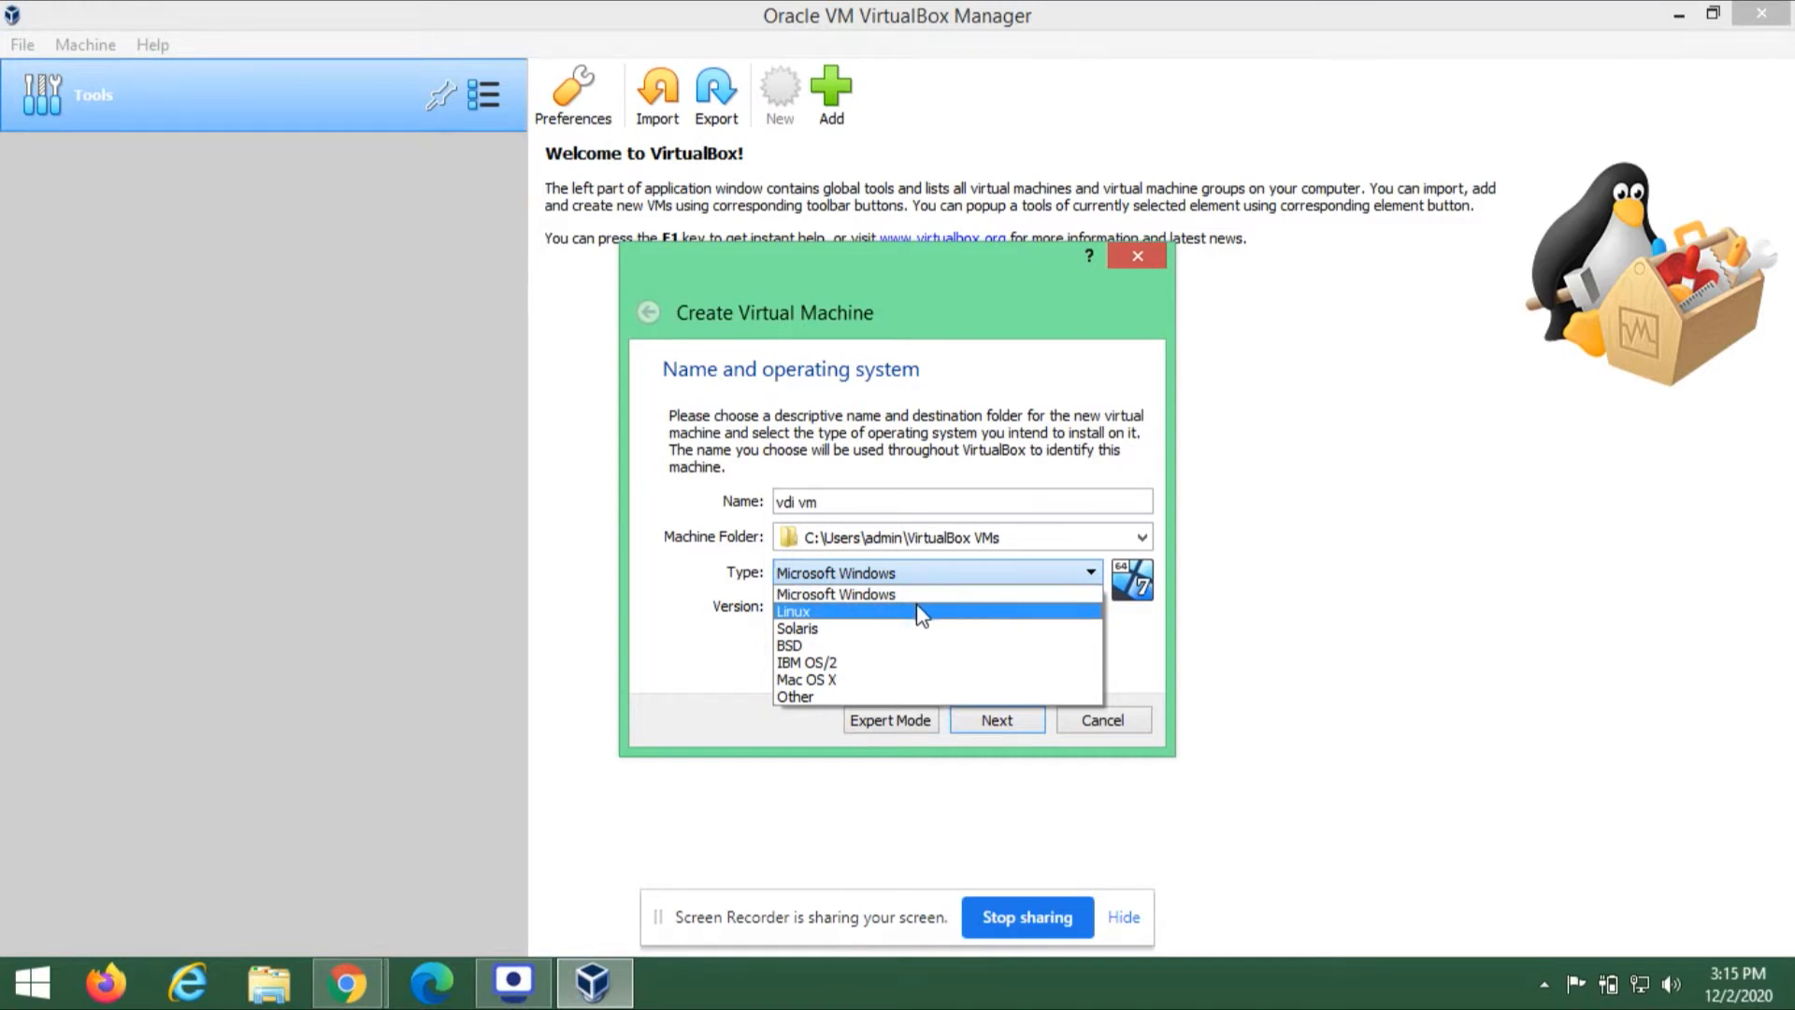
click(921, 613)
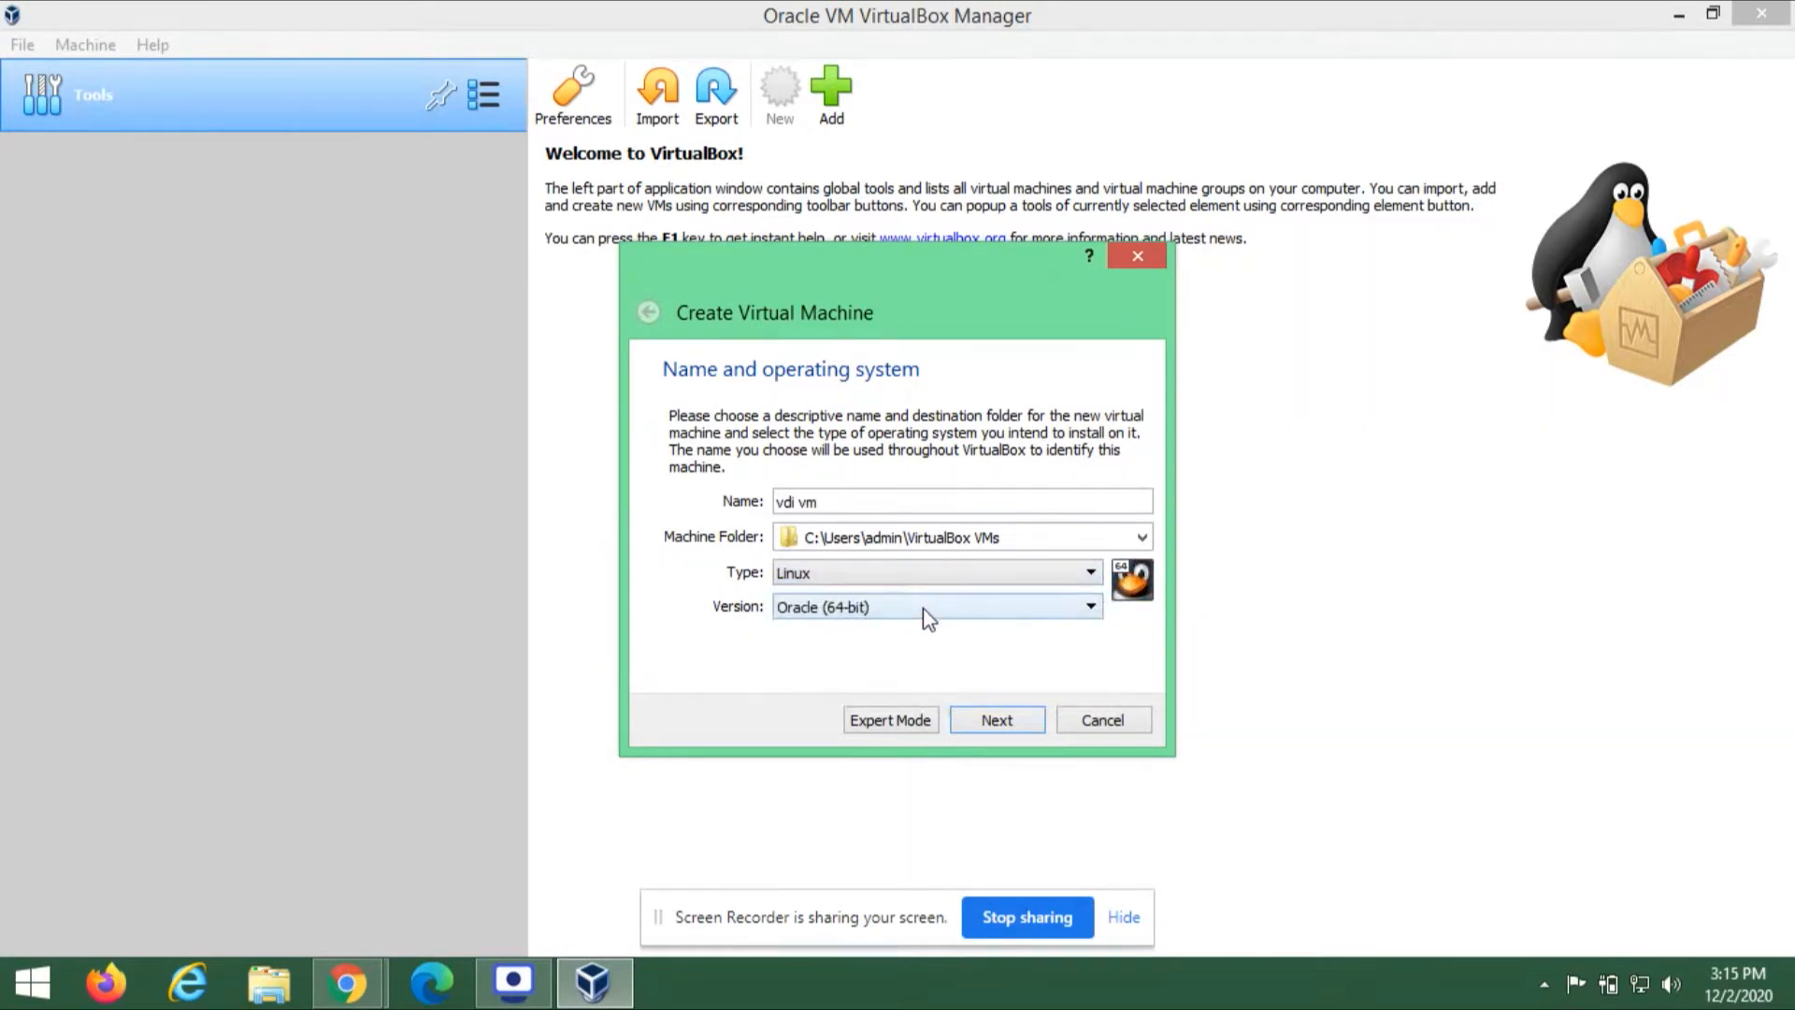
click(923, 607)
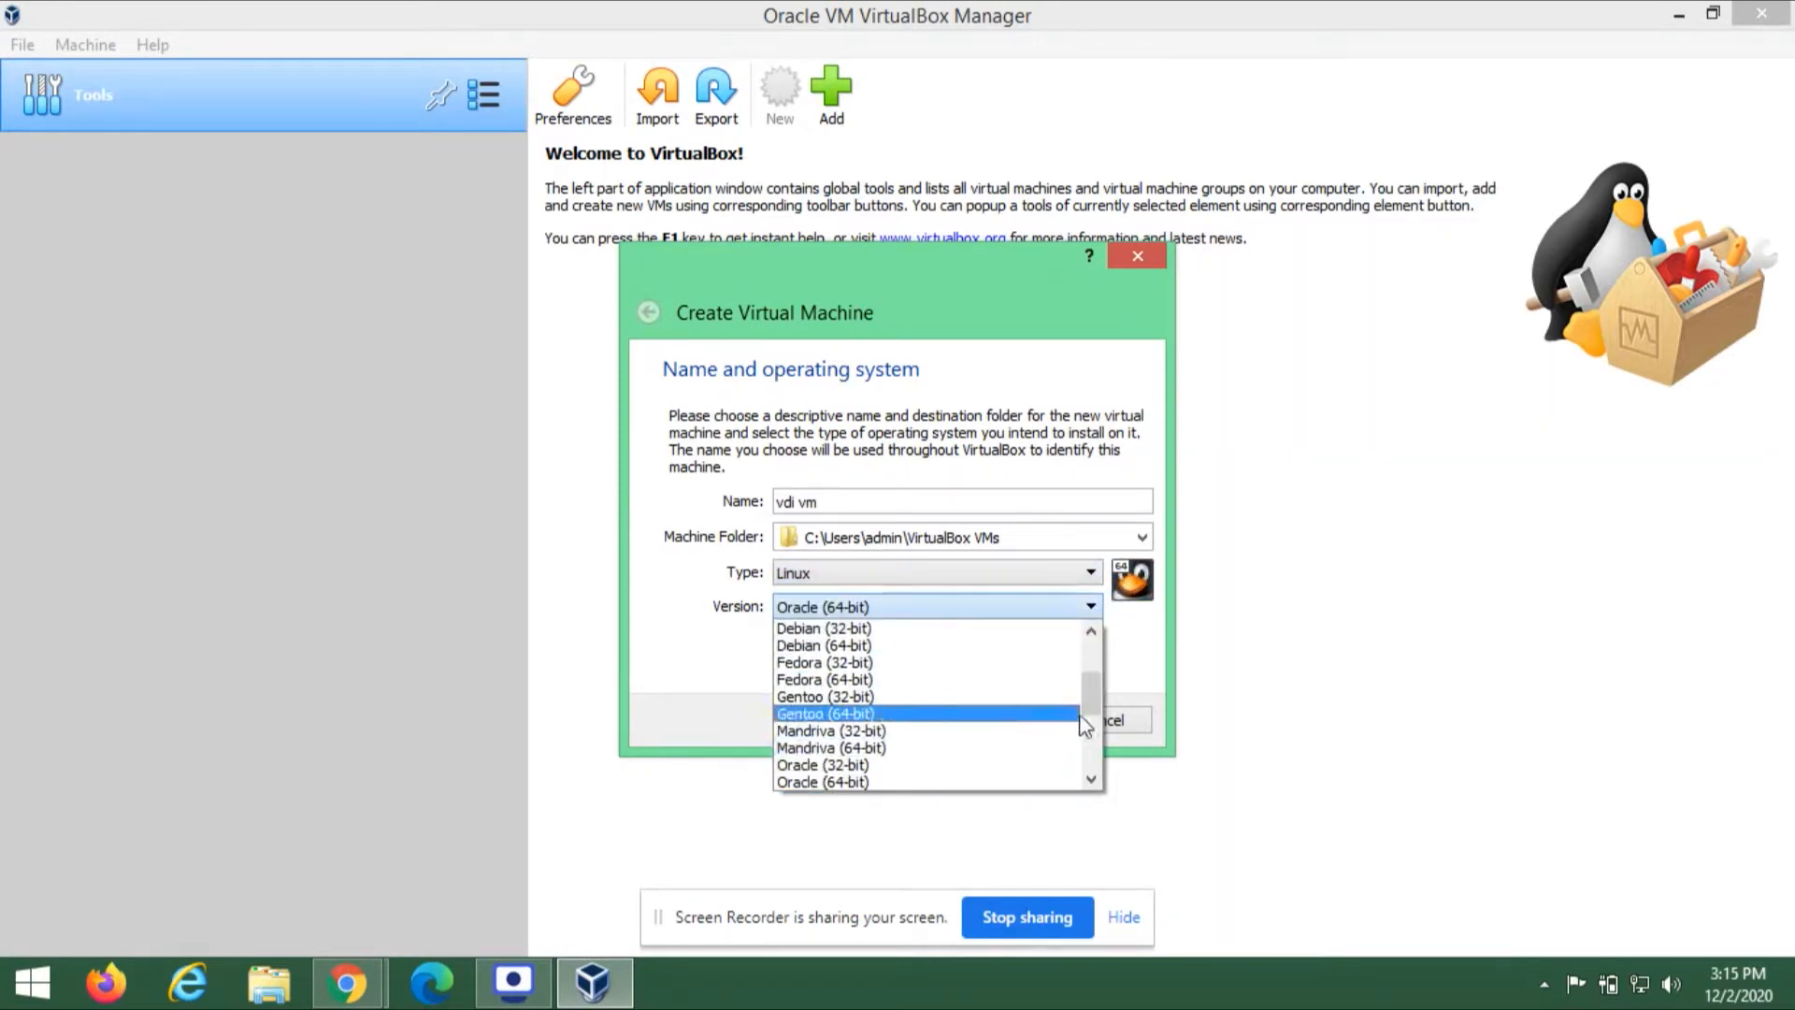
click(1094, 738)
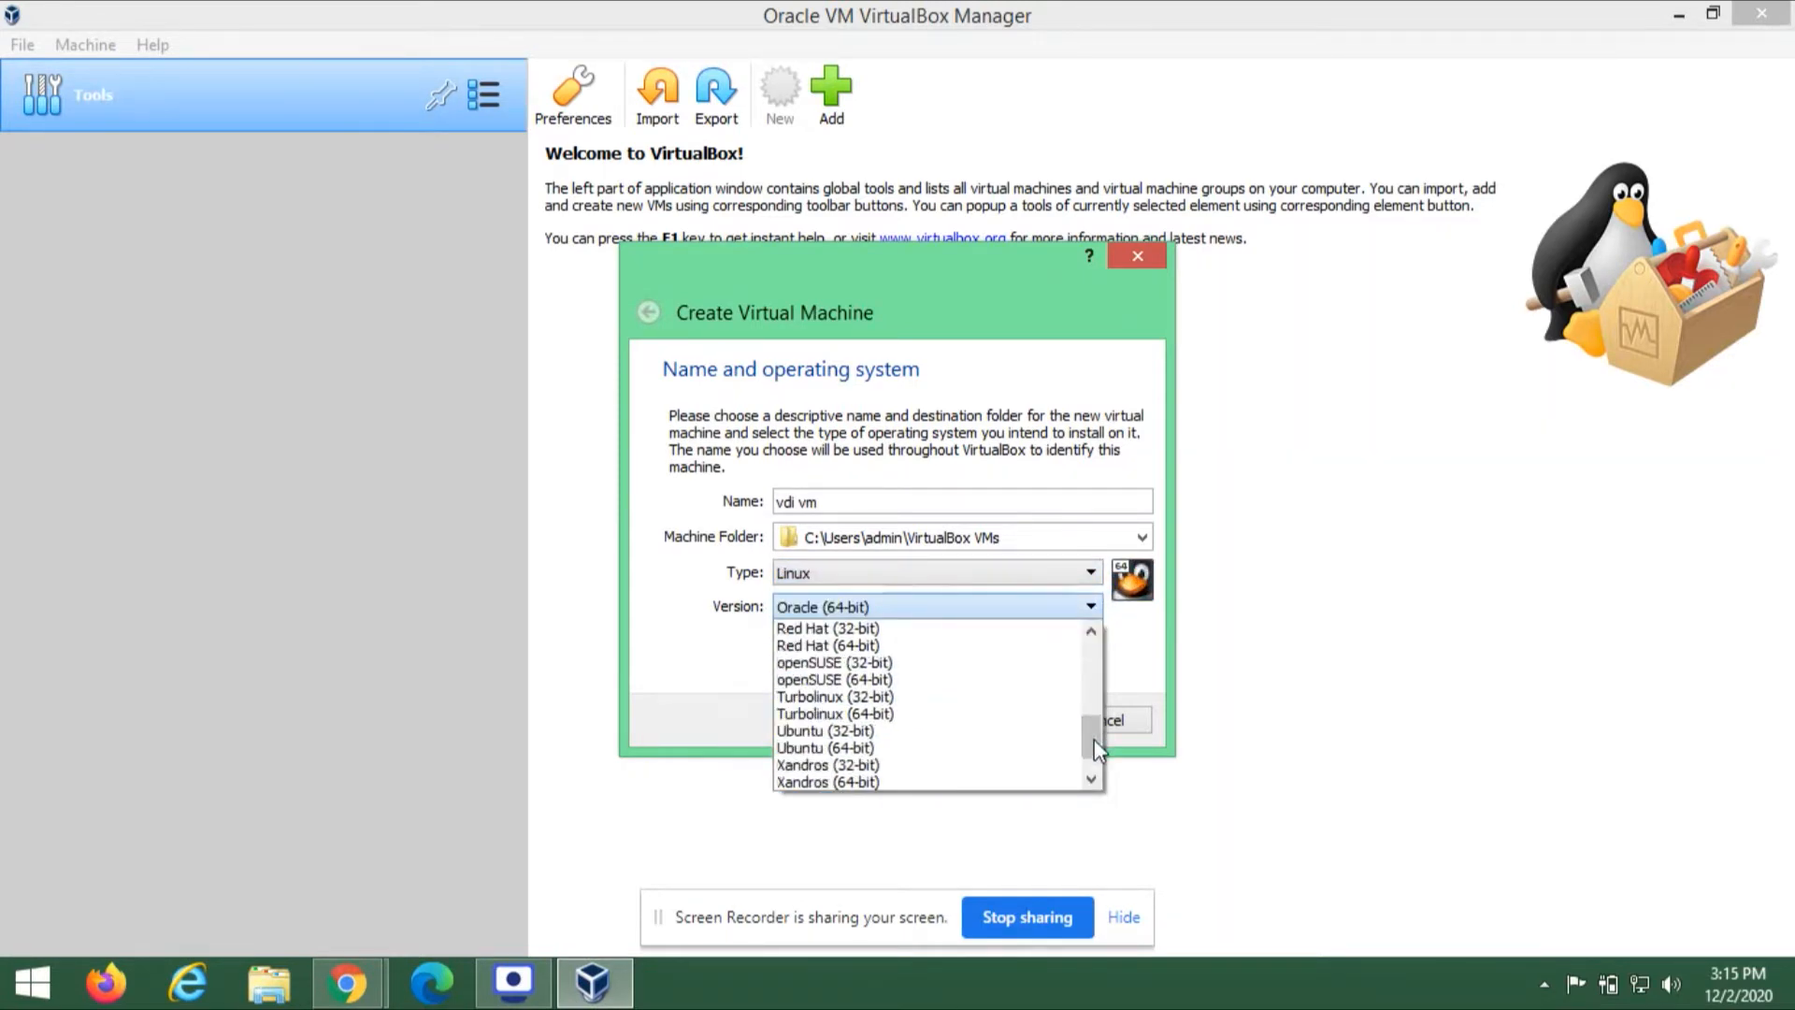
click(943, 752)
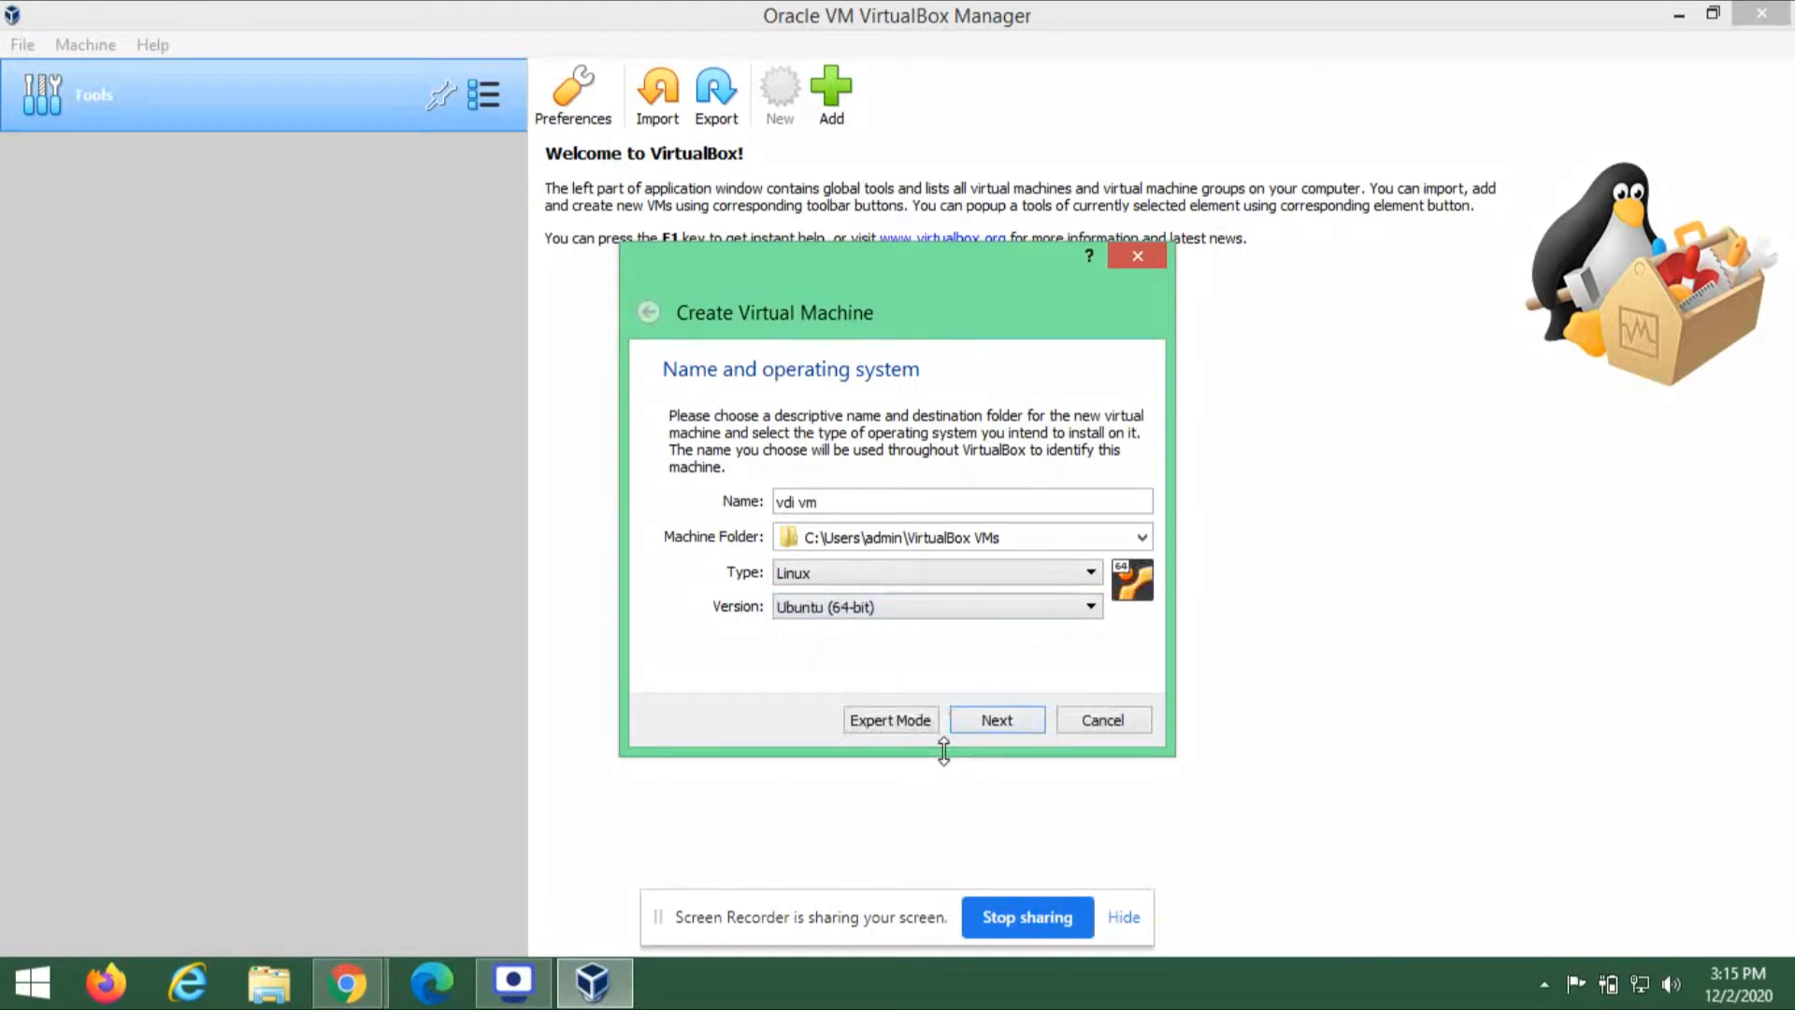
click(996, 720)
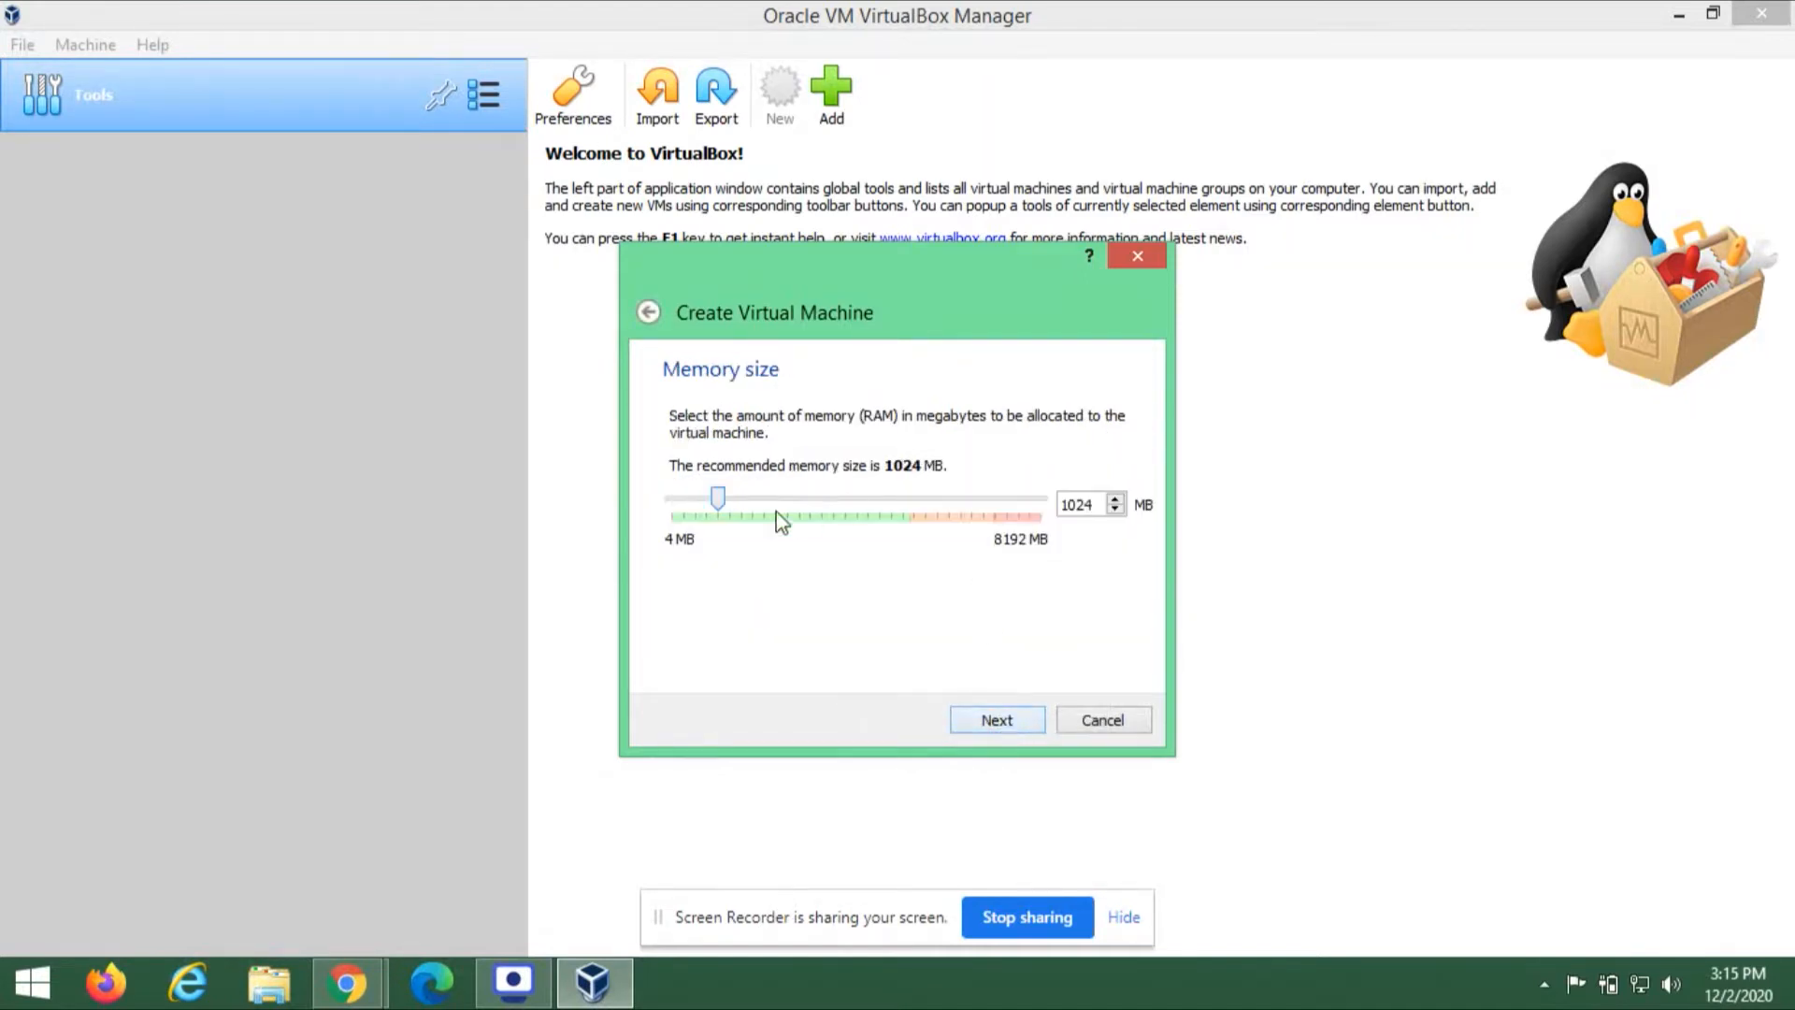
drag(718, 500, 769, 506)
click(978, 722)
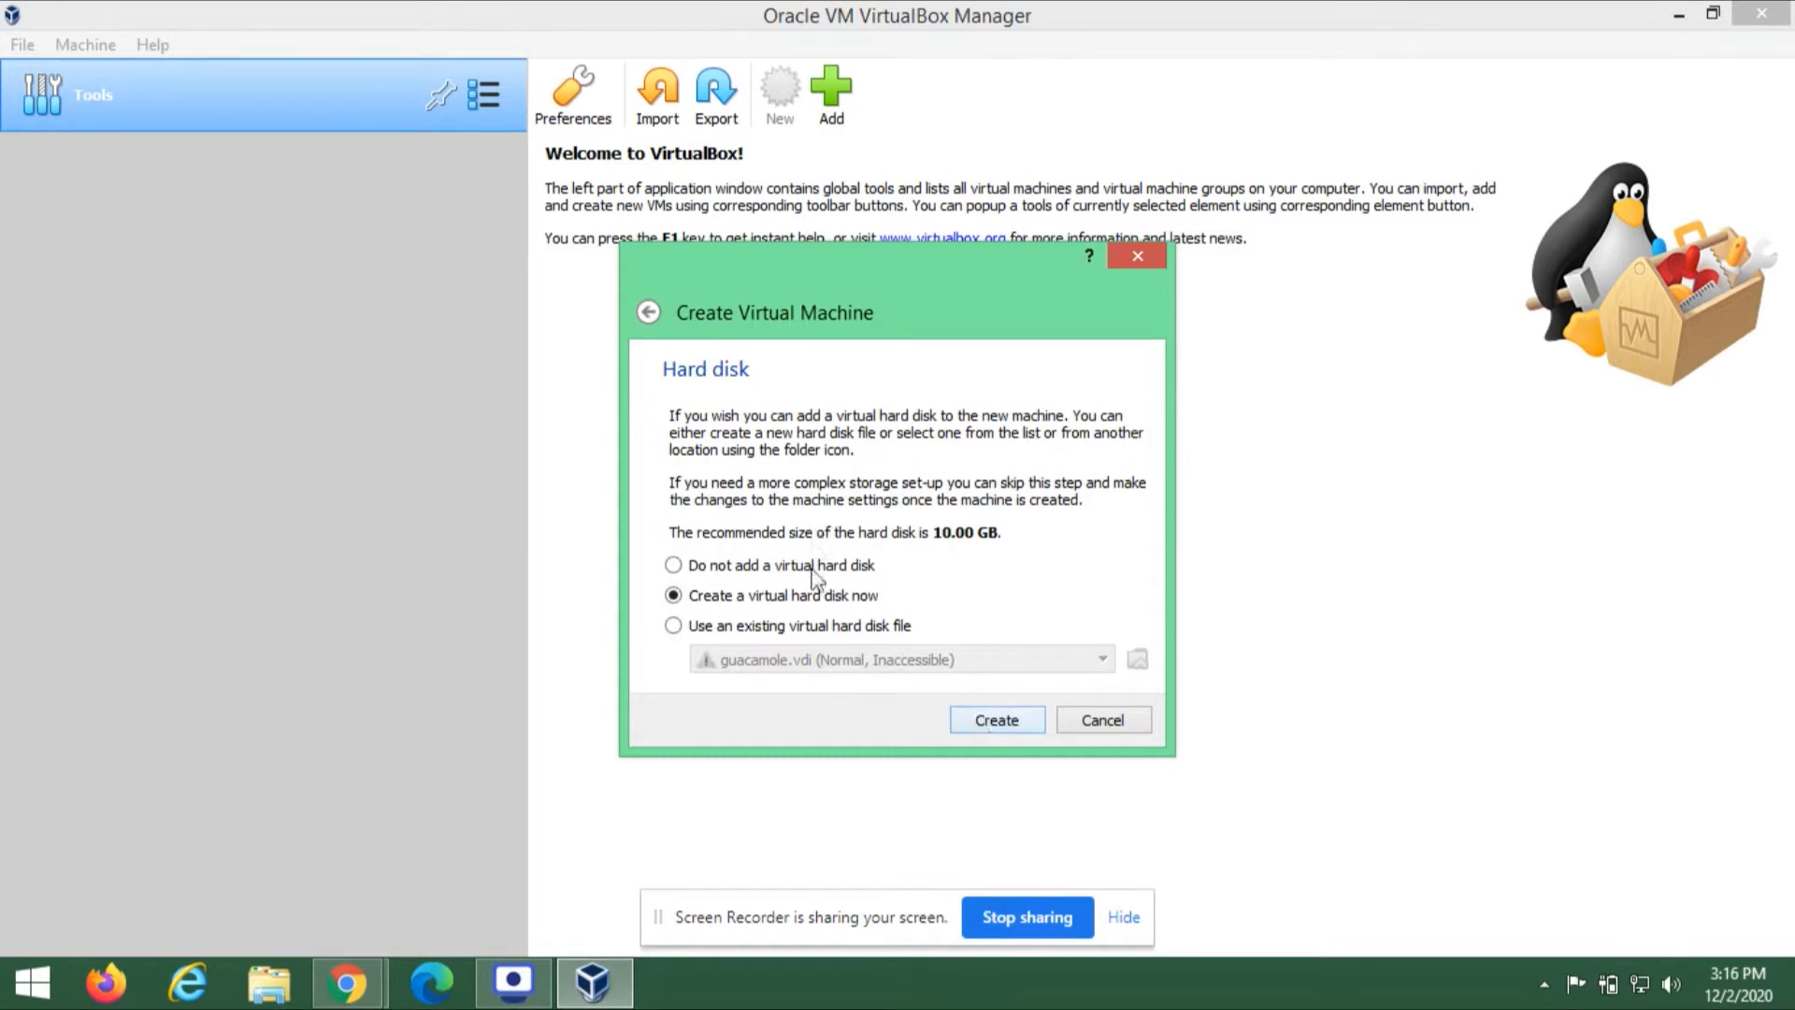
Step: Choose to use an existing virtual hard disk and add the Ubuntu 18.04 Clone disk image from New folder (2) on the Desktop
click(803, 627)
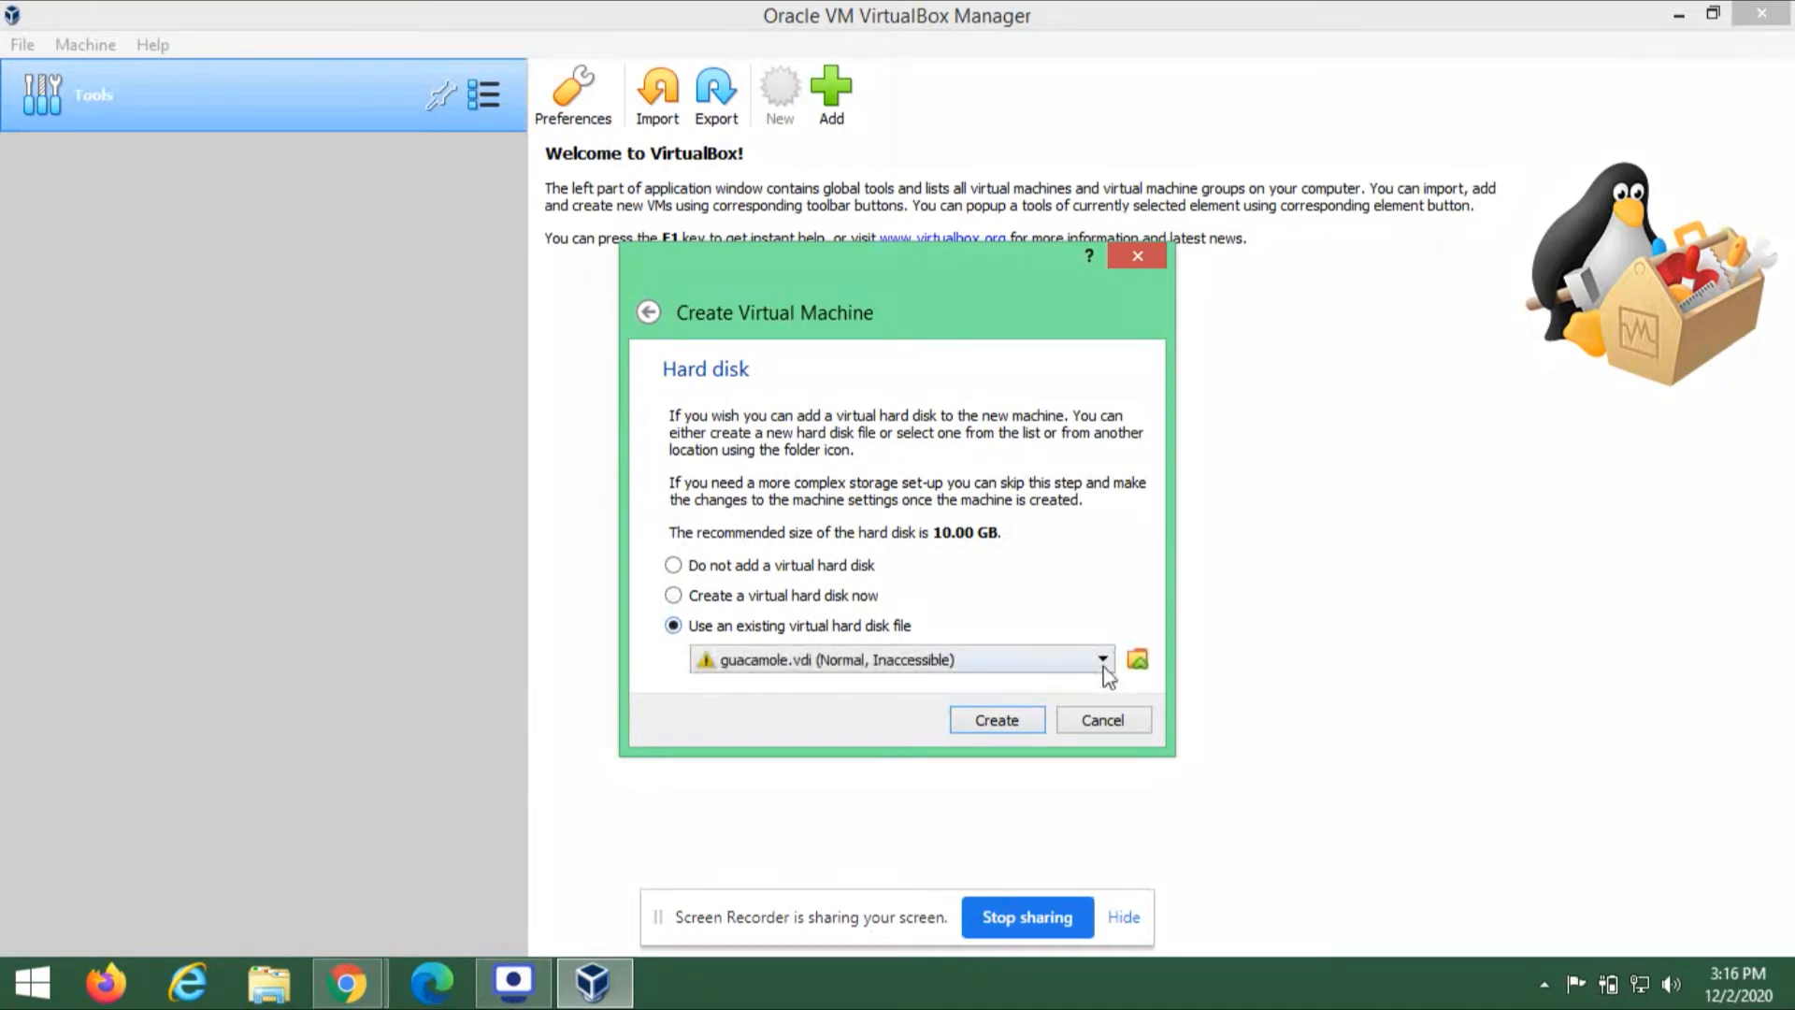
click(1137, 661)
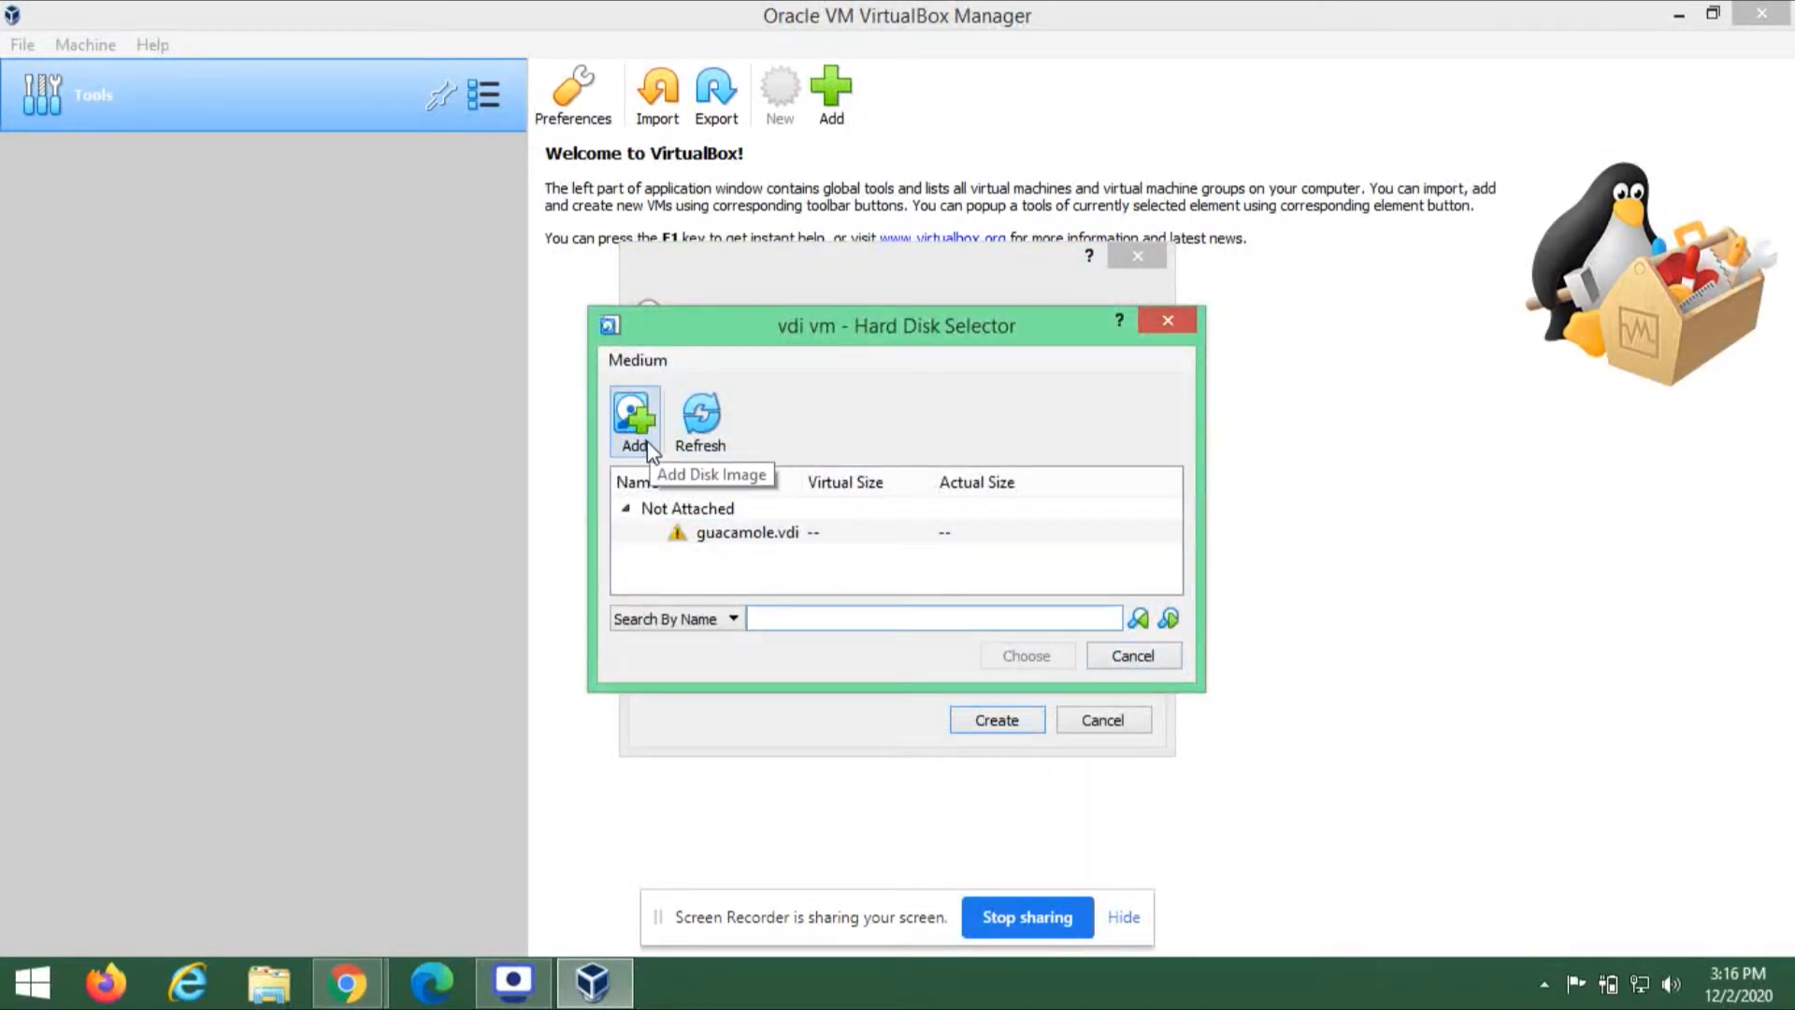
click(648, 445)
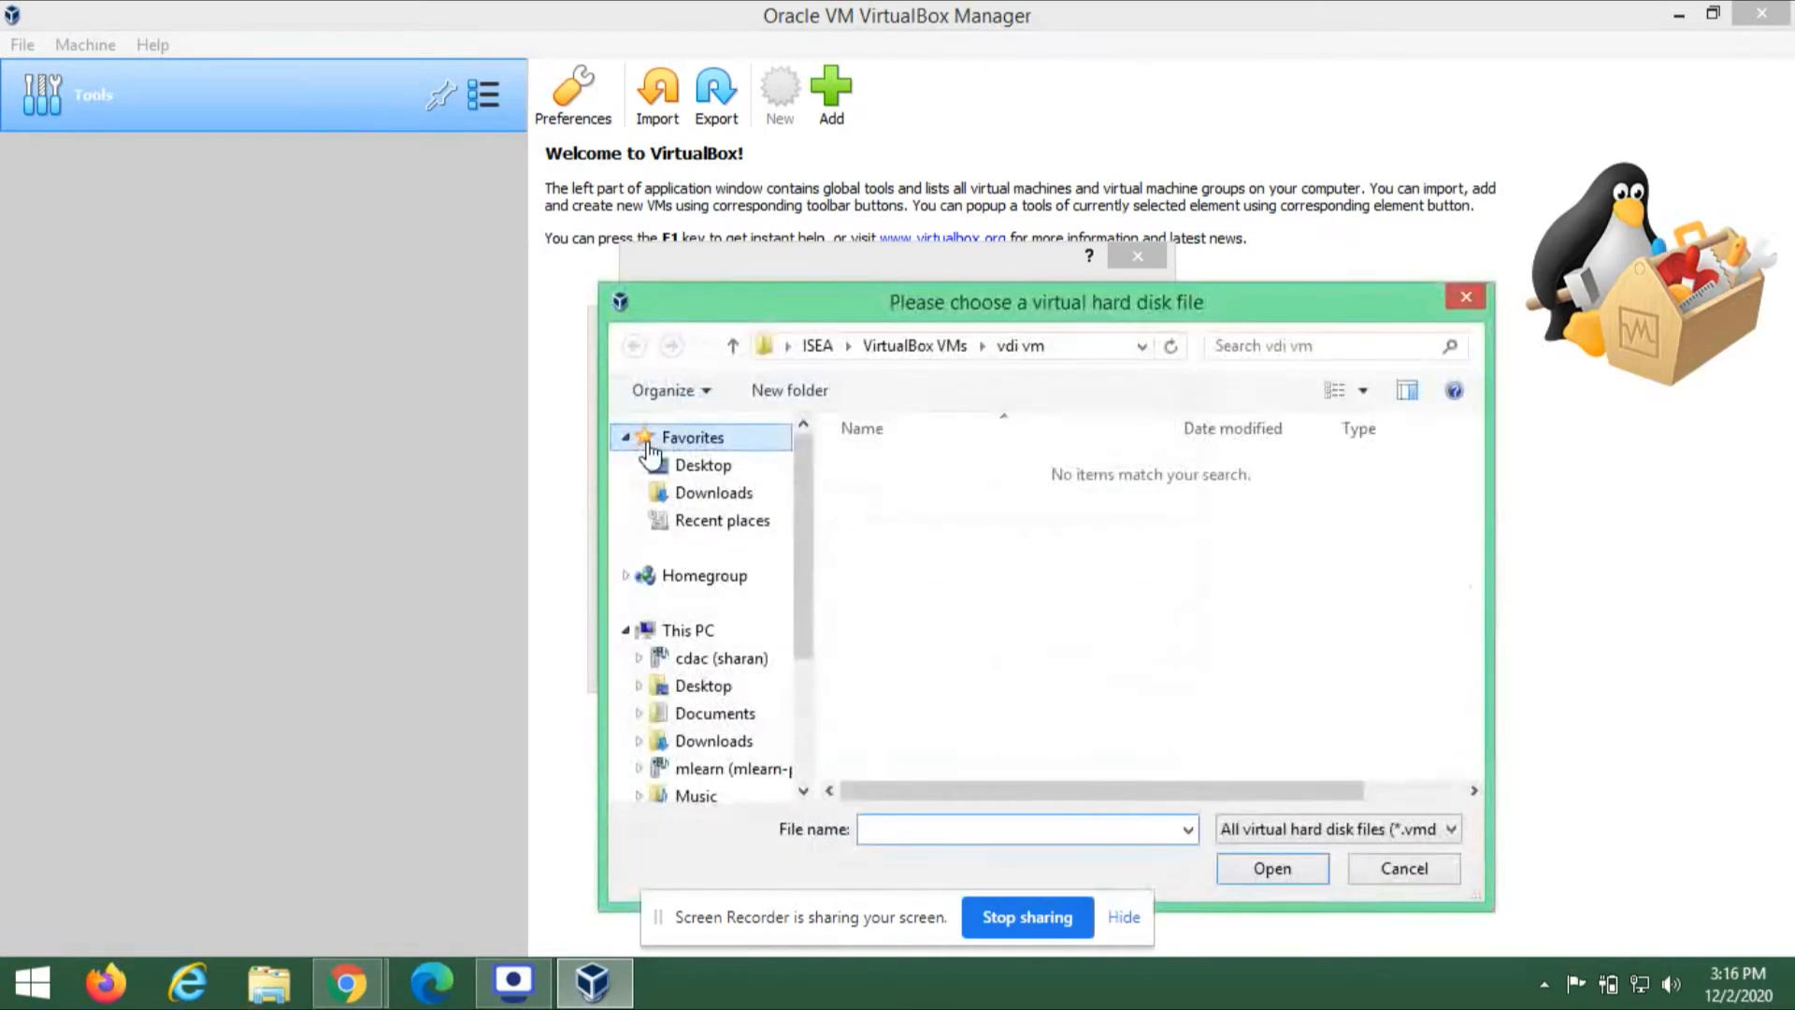
click(699, 465)
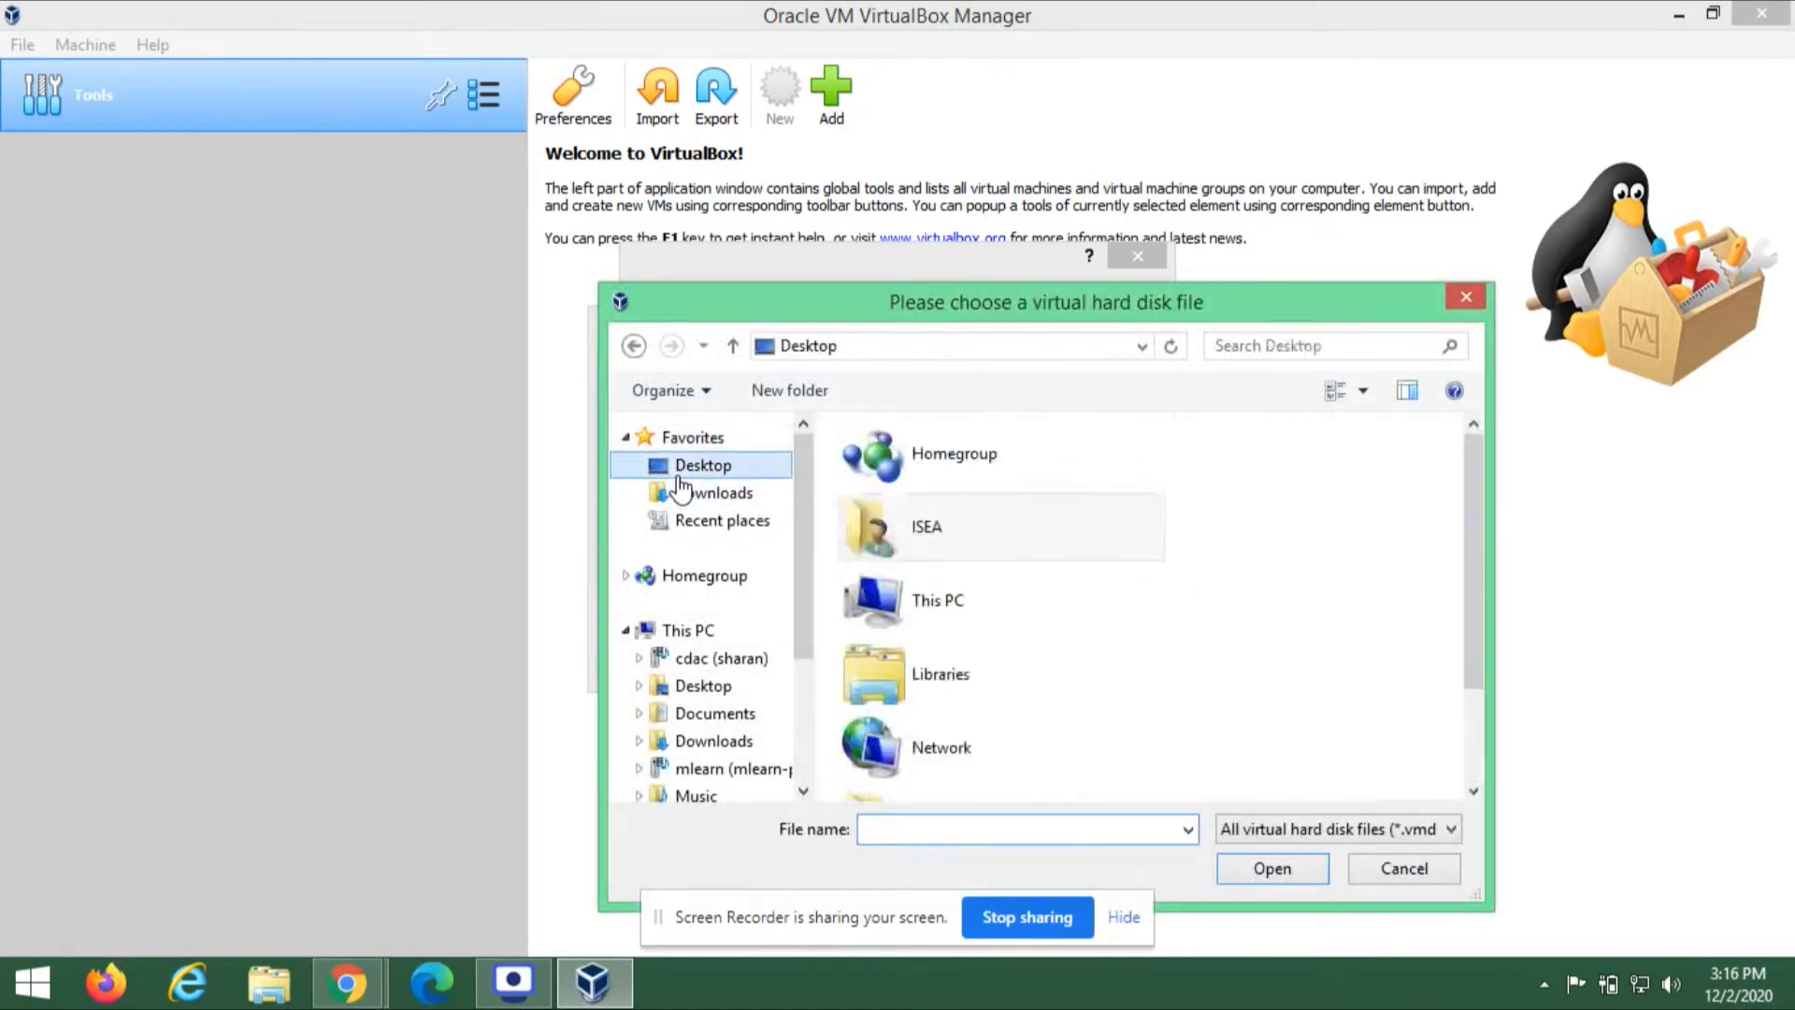
drag(1474, 645, 1468, 736)
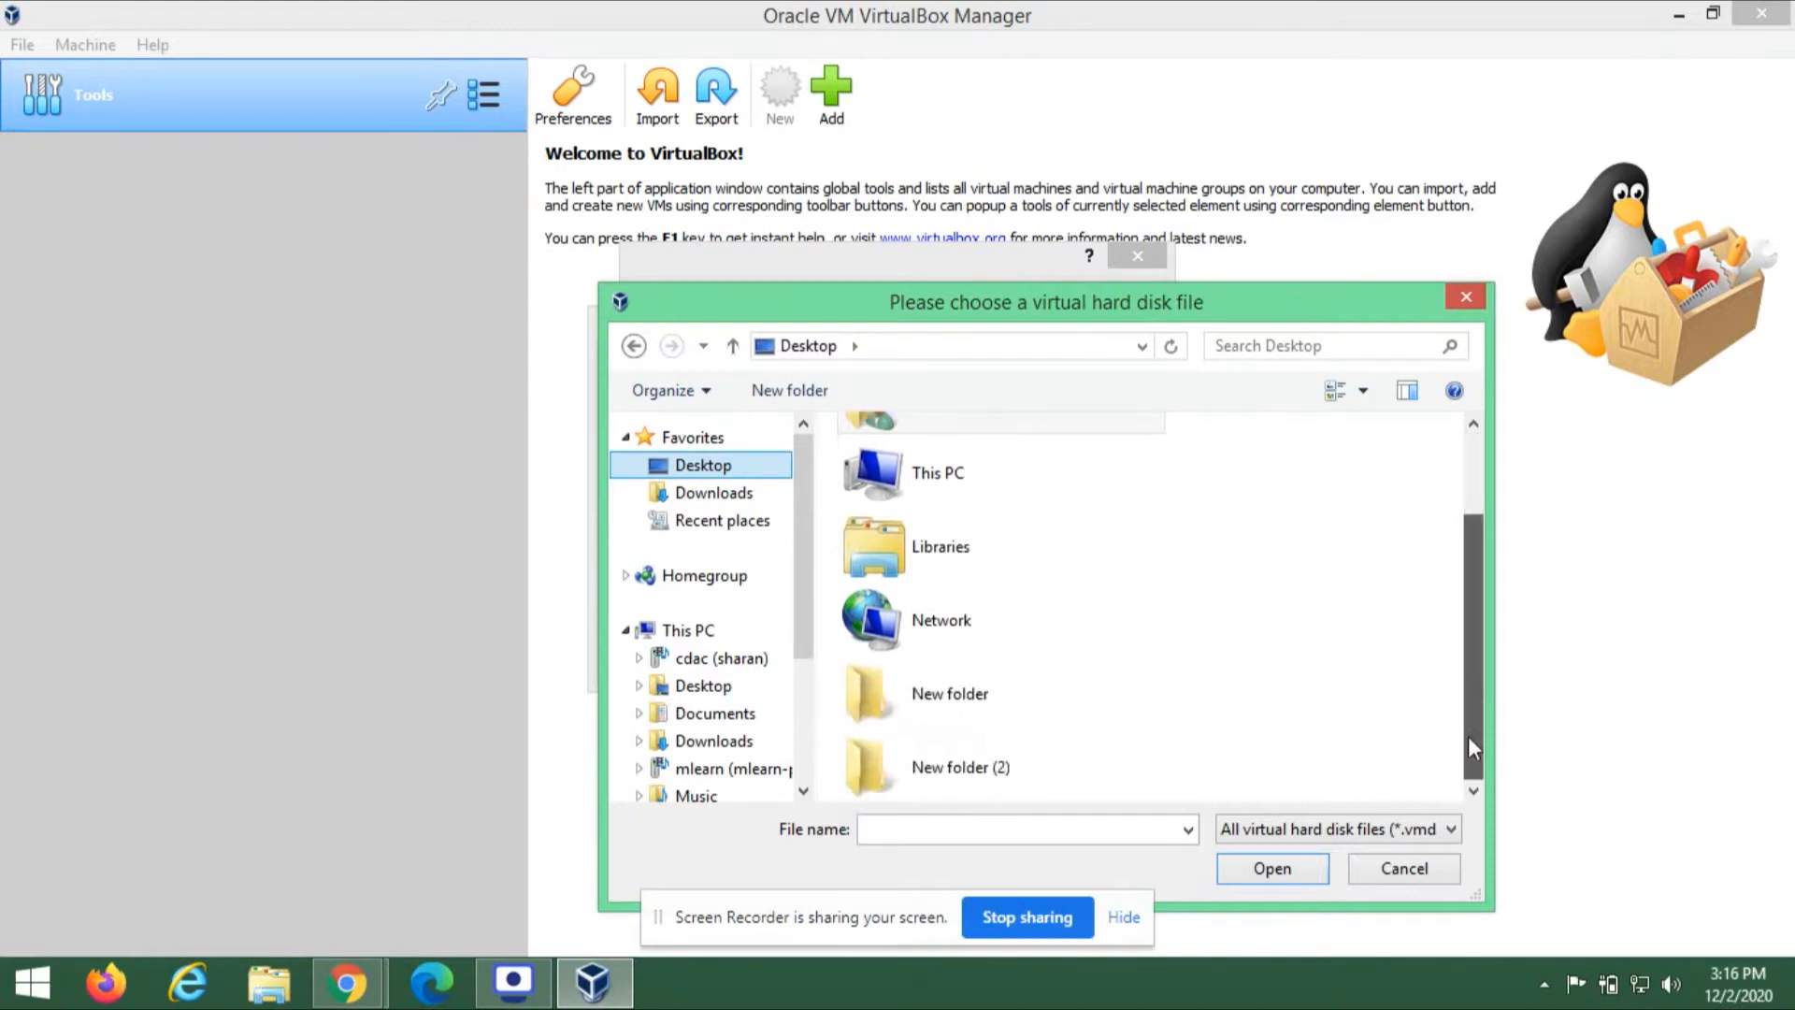
double_click(1065, 789)
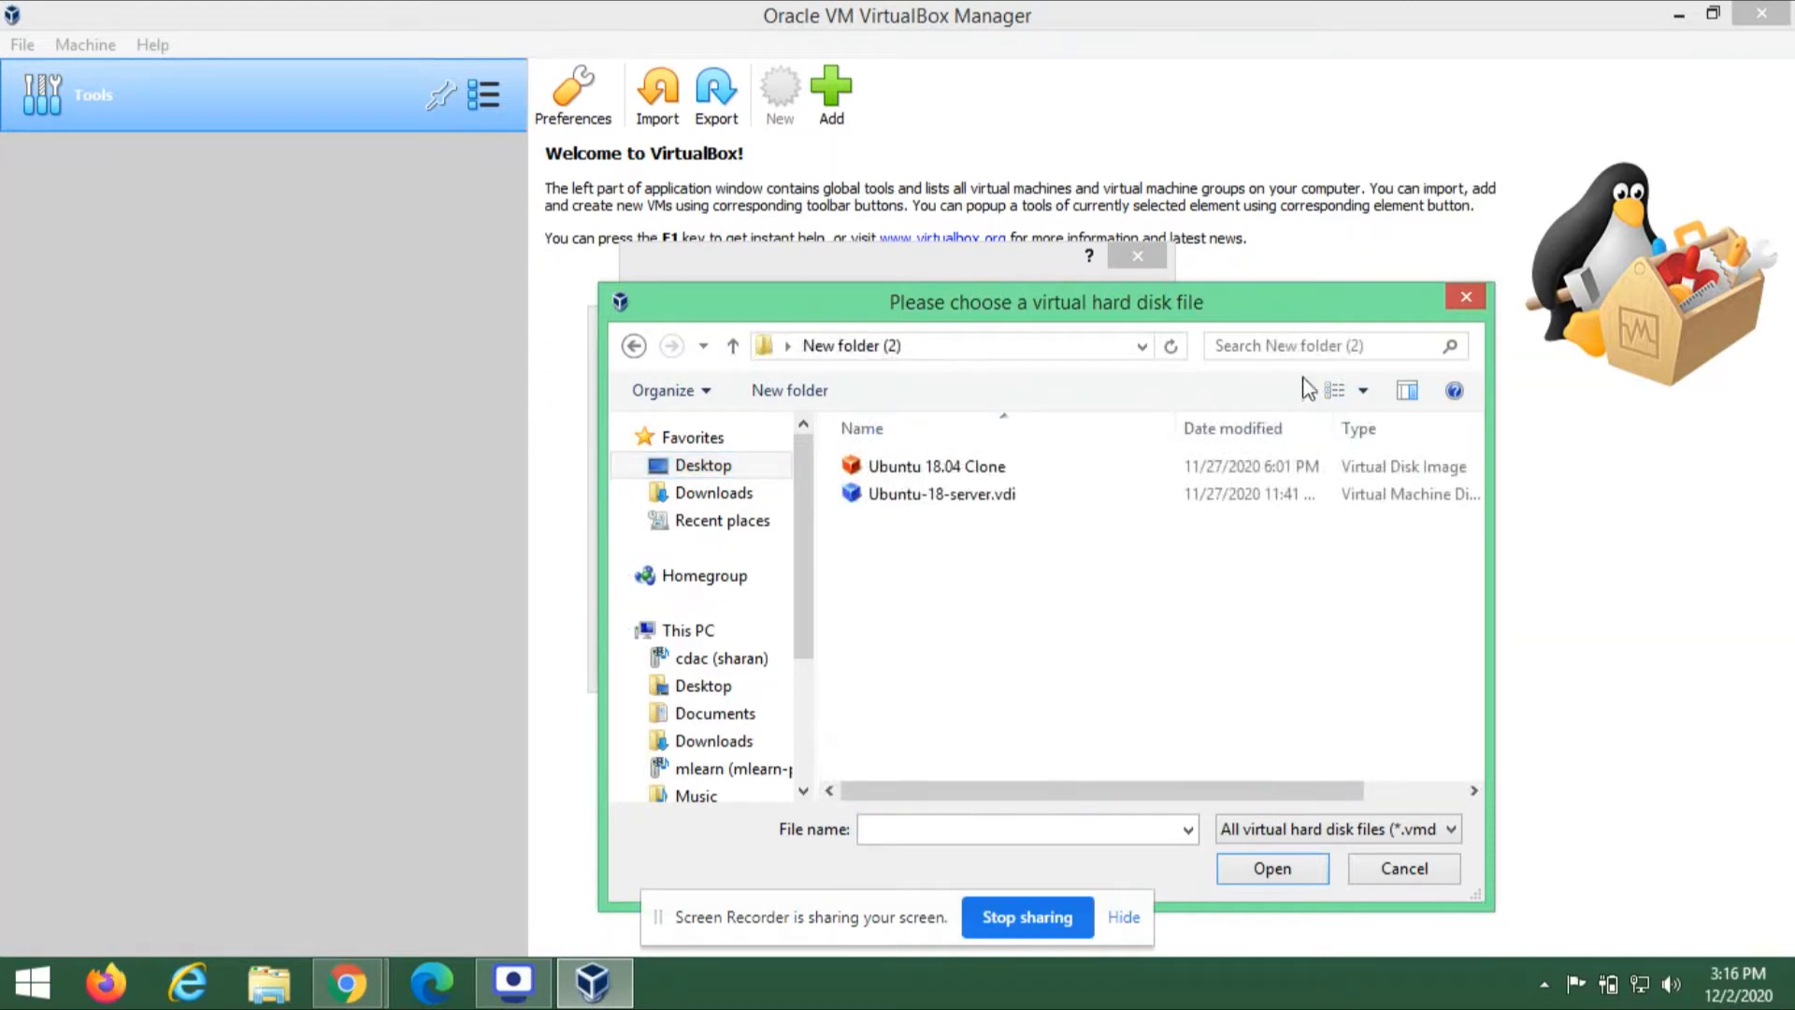
click(983, 475)
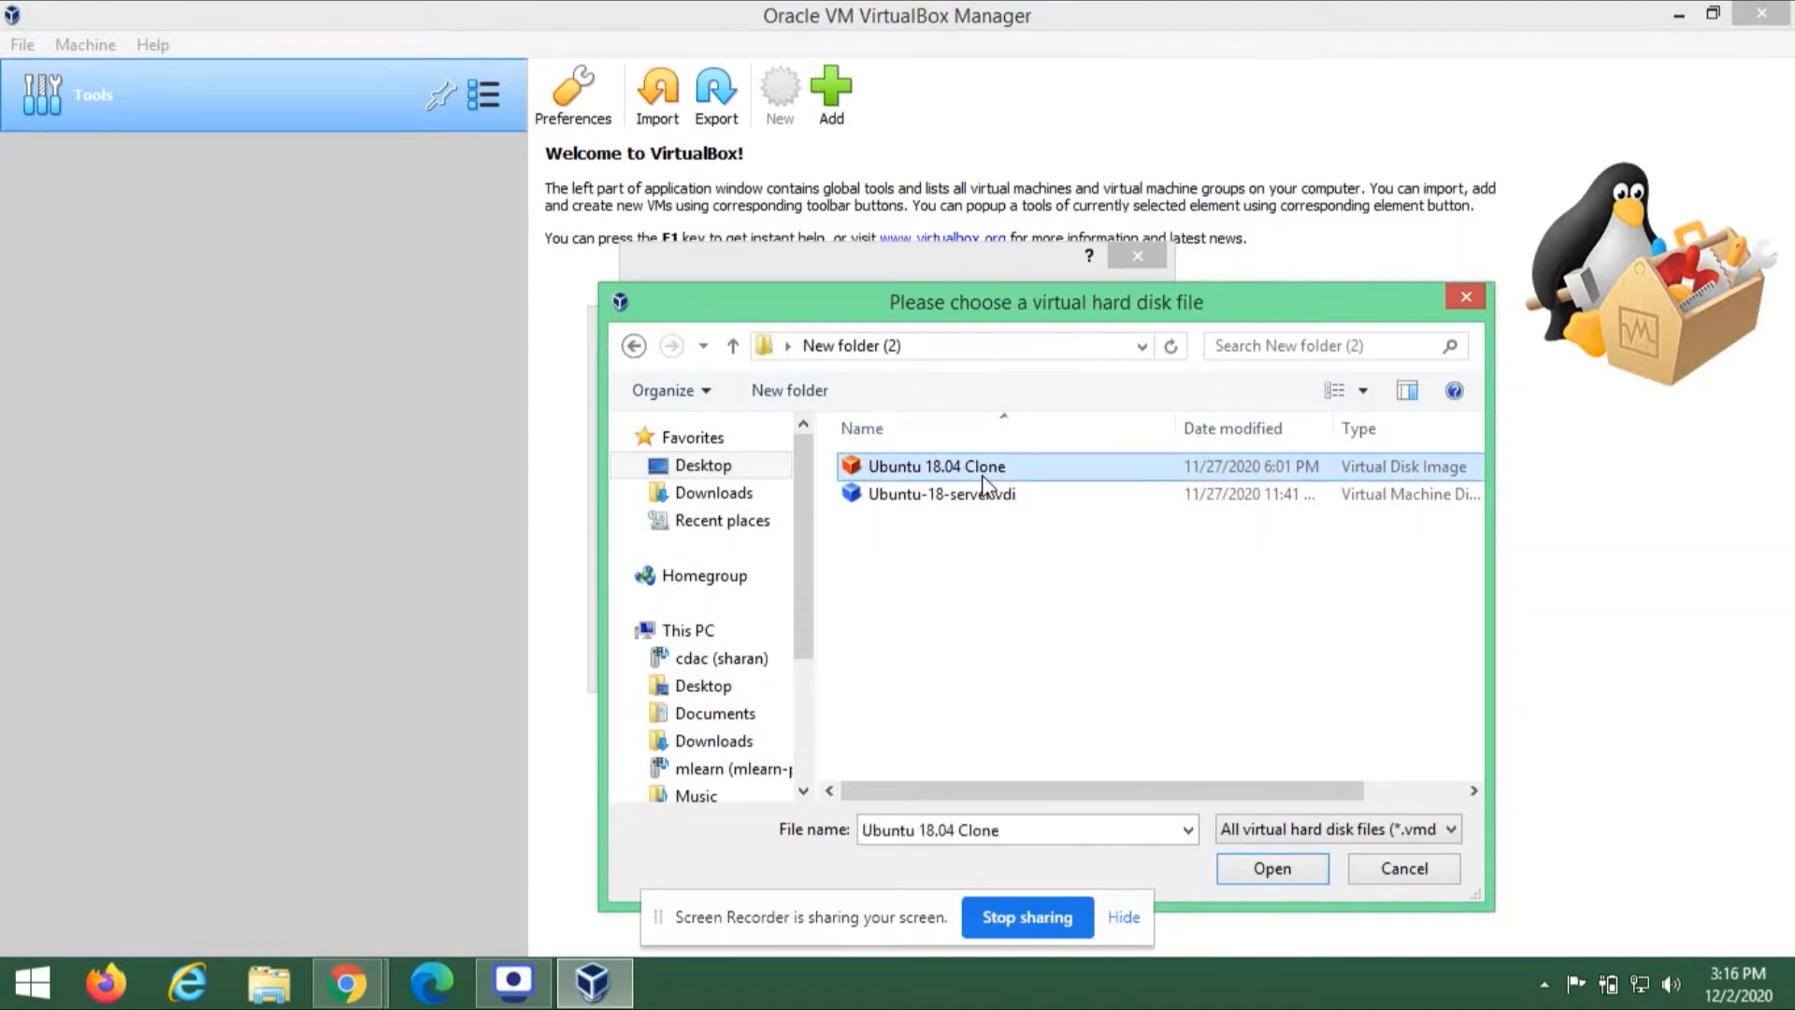
click(1271, 868)
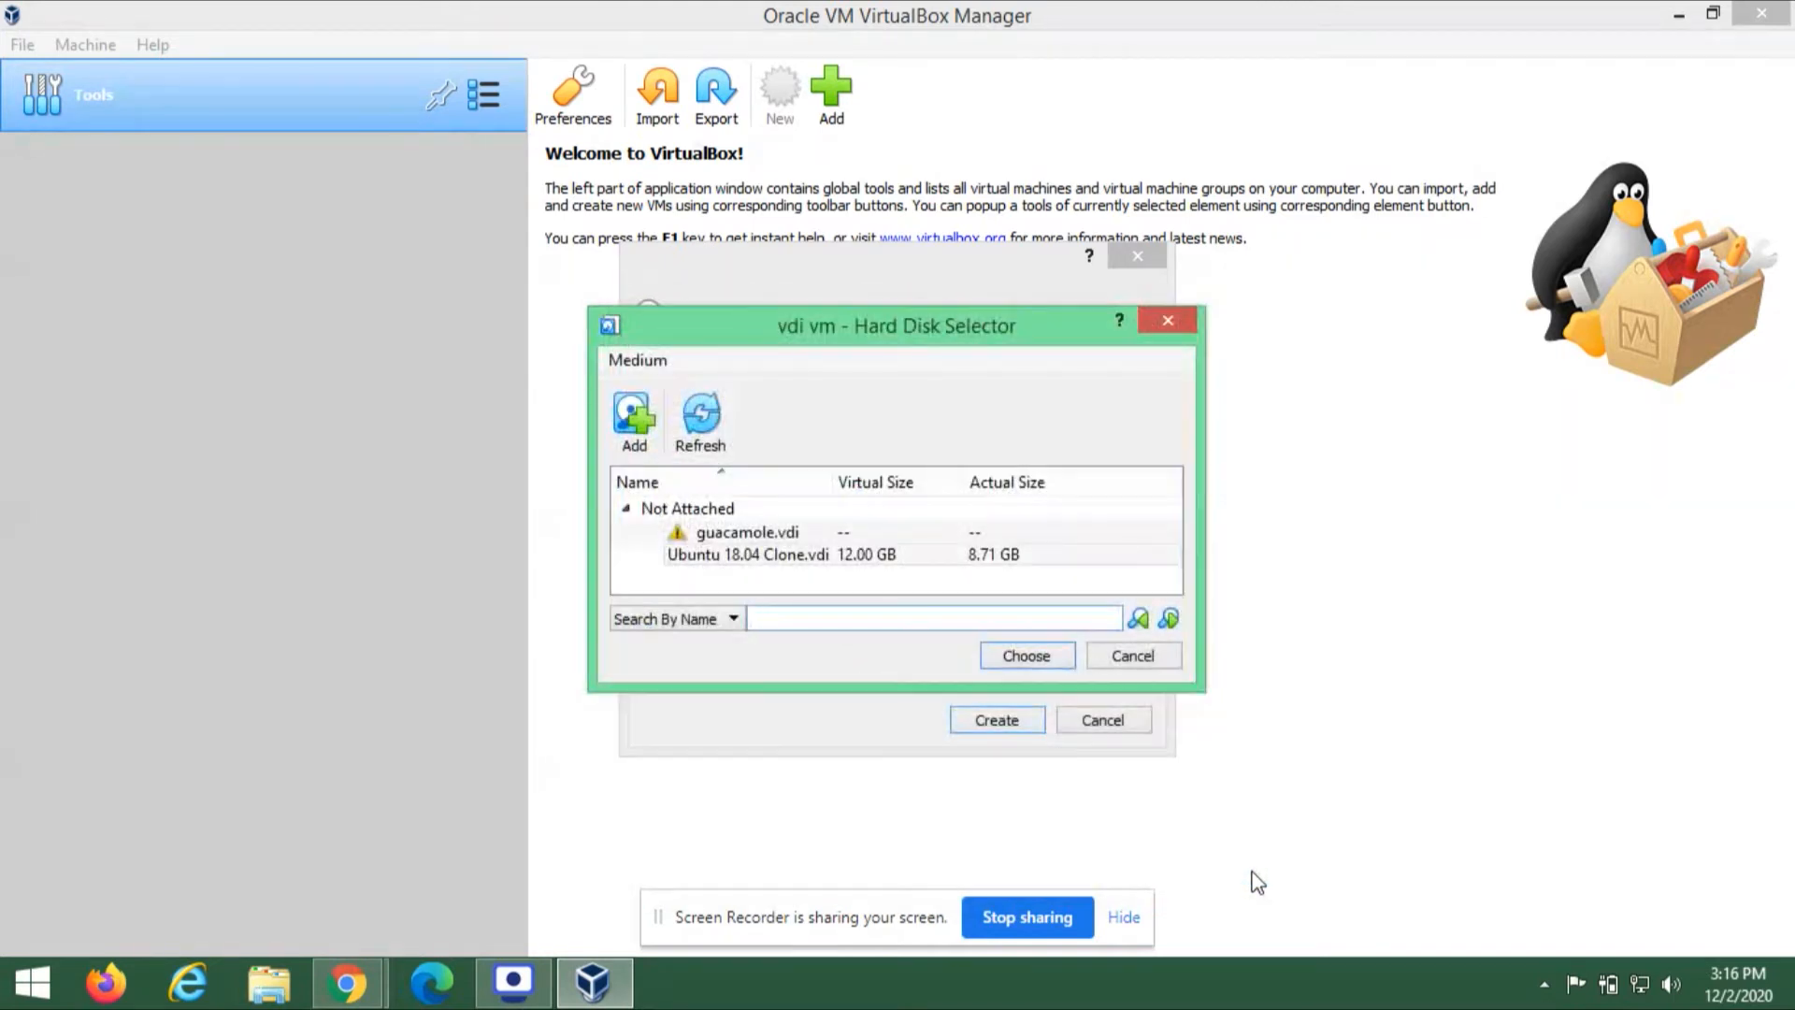
Step: Assign Ubuntu 18.04 Clone.vdi as the machine's hard disk and create the virtual machine
click(1019, 559)
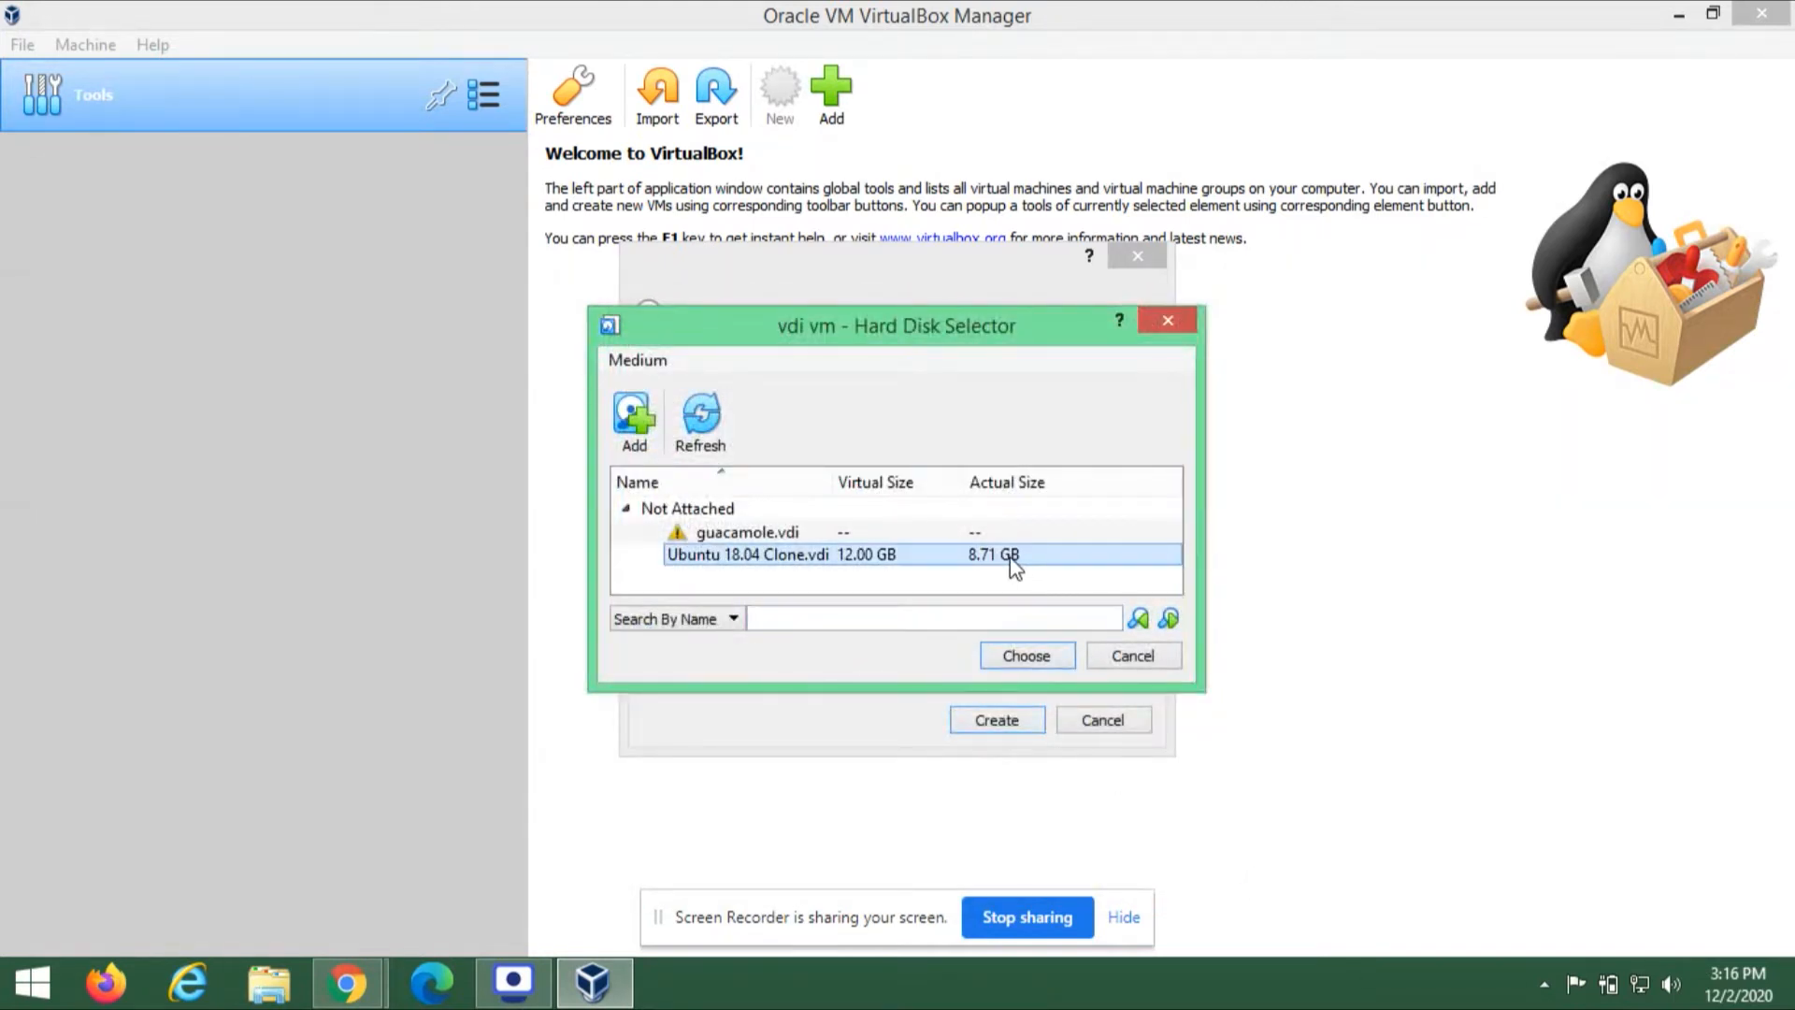
click(1025, 658)
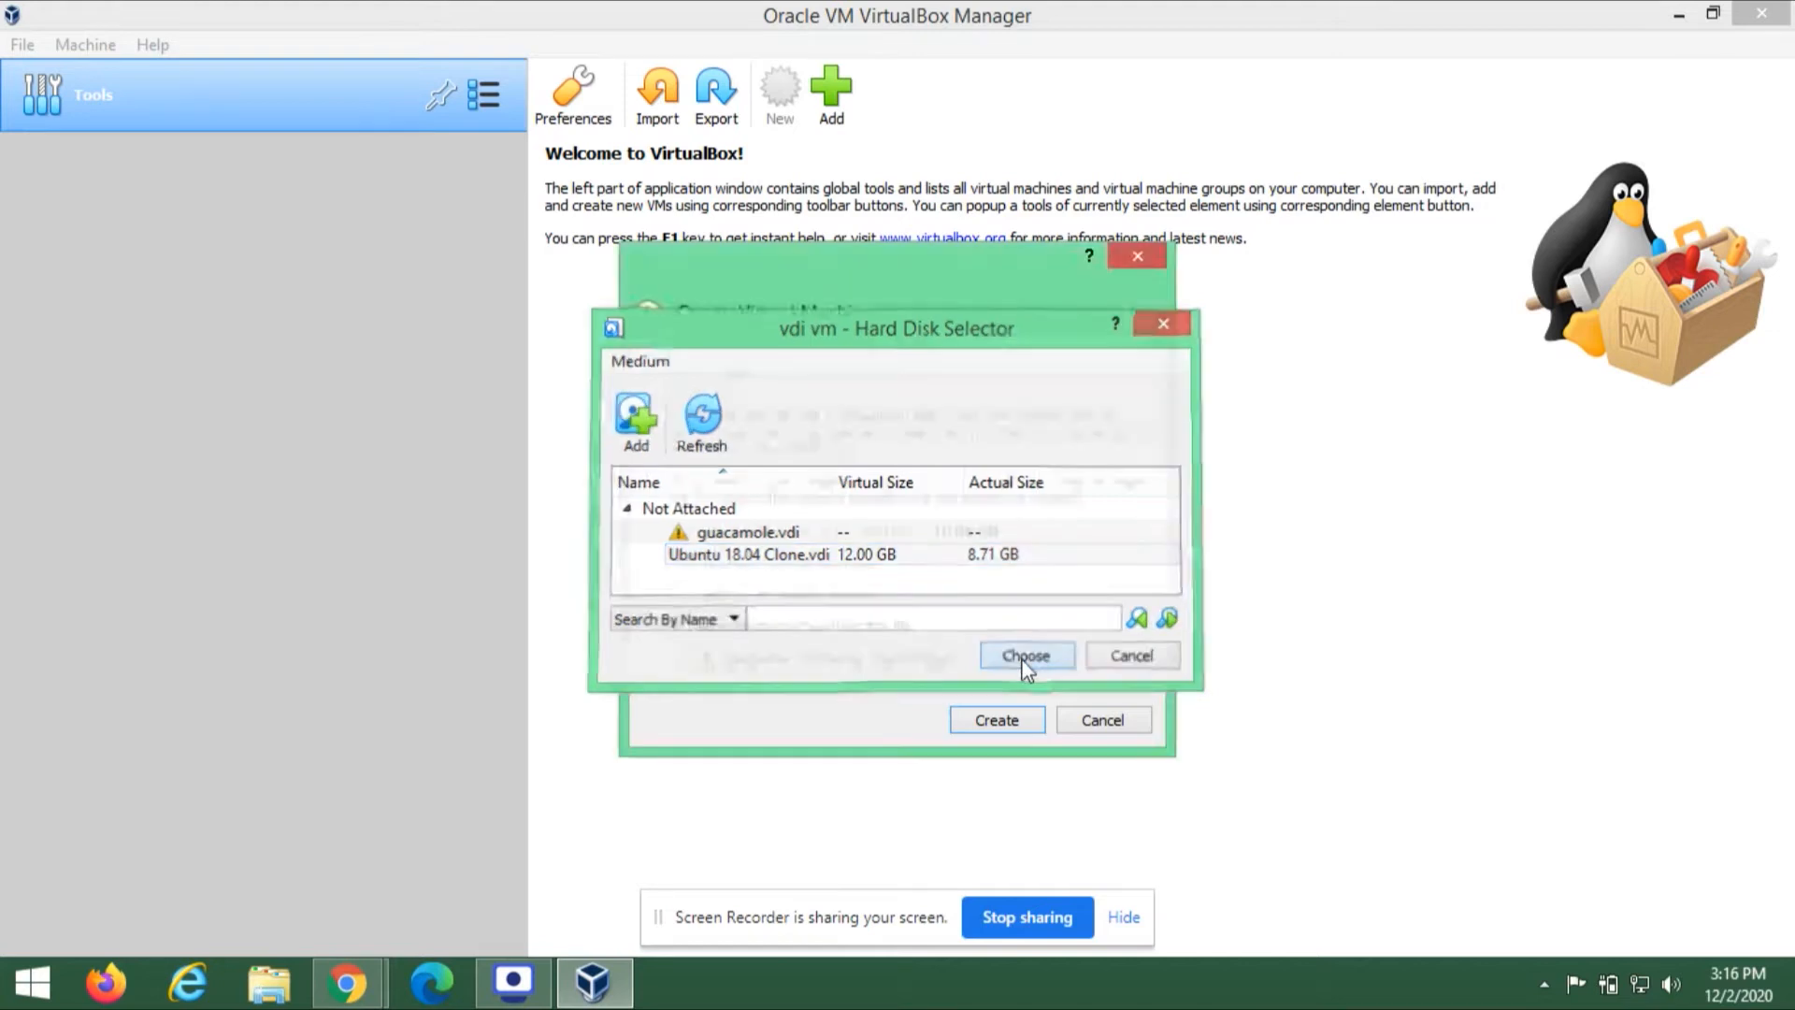
click(1005, 720)
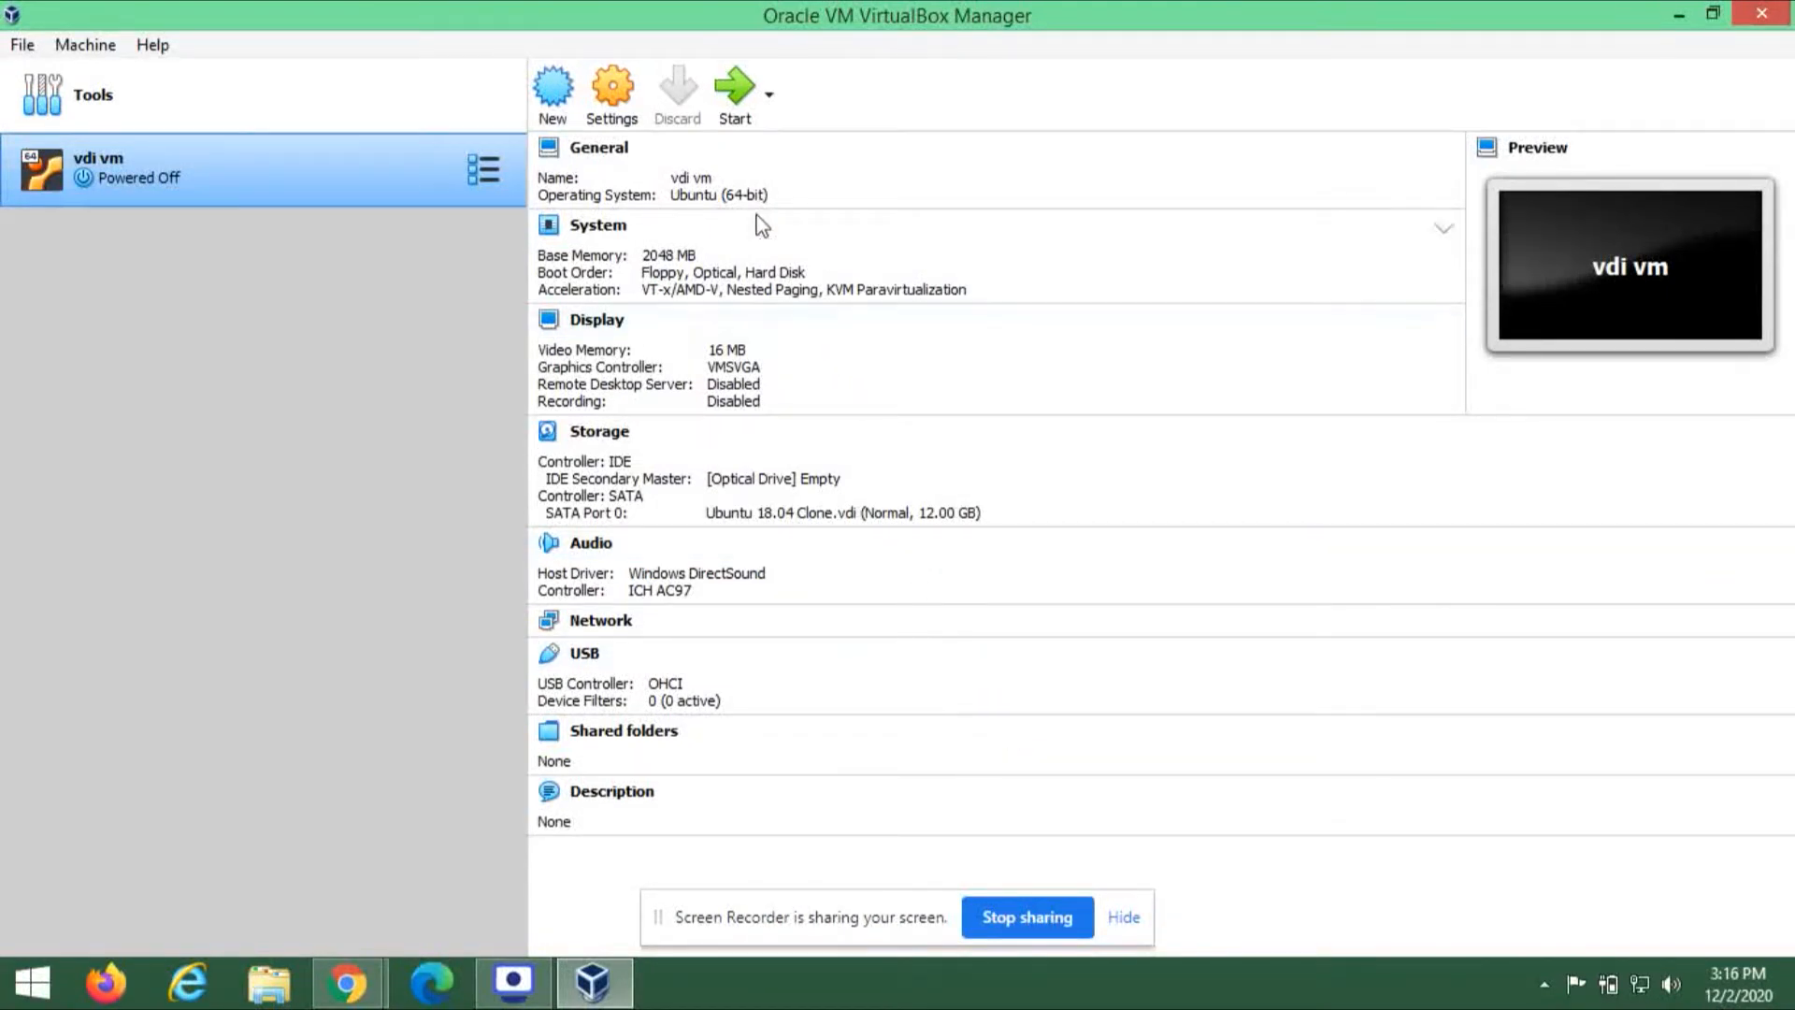
Step: Start vdi vm, dismiss the keyboard capture and mouse integration notices, and minimize its window
click(732, 103)
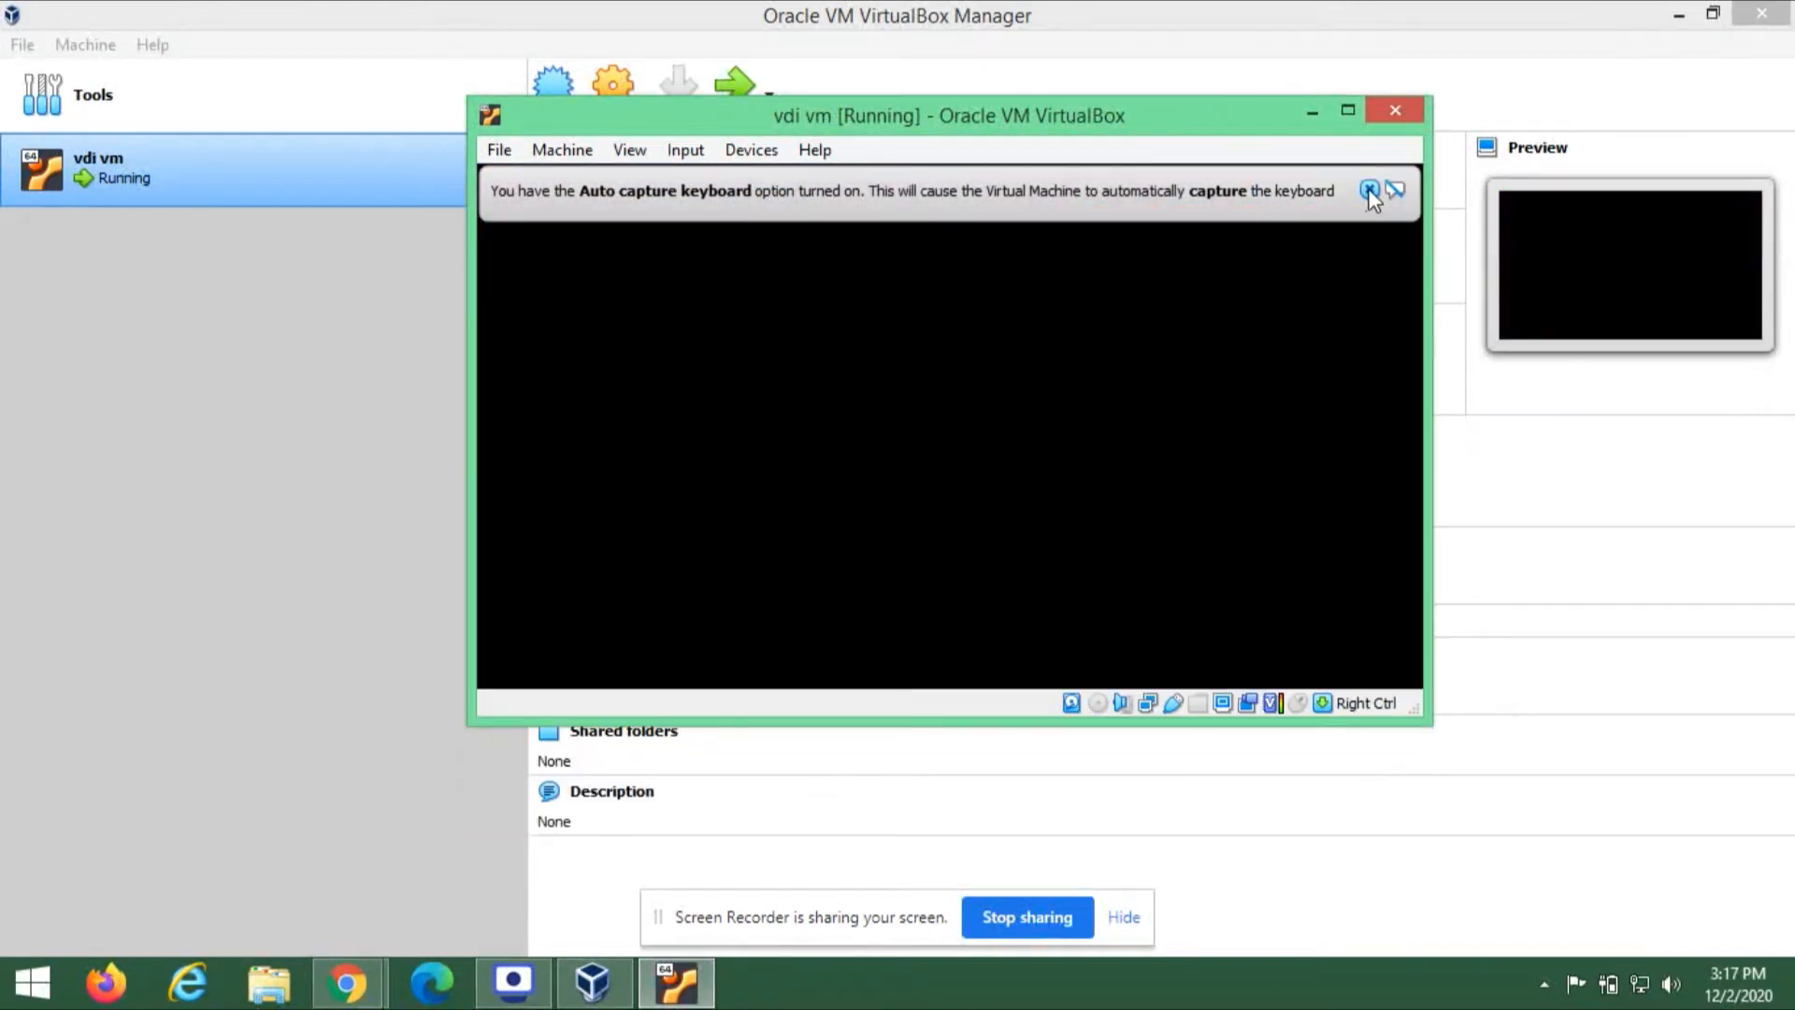
click(1369, 190)
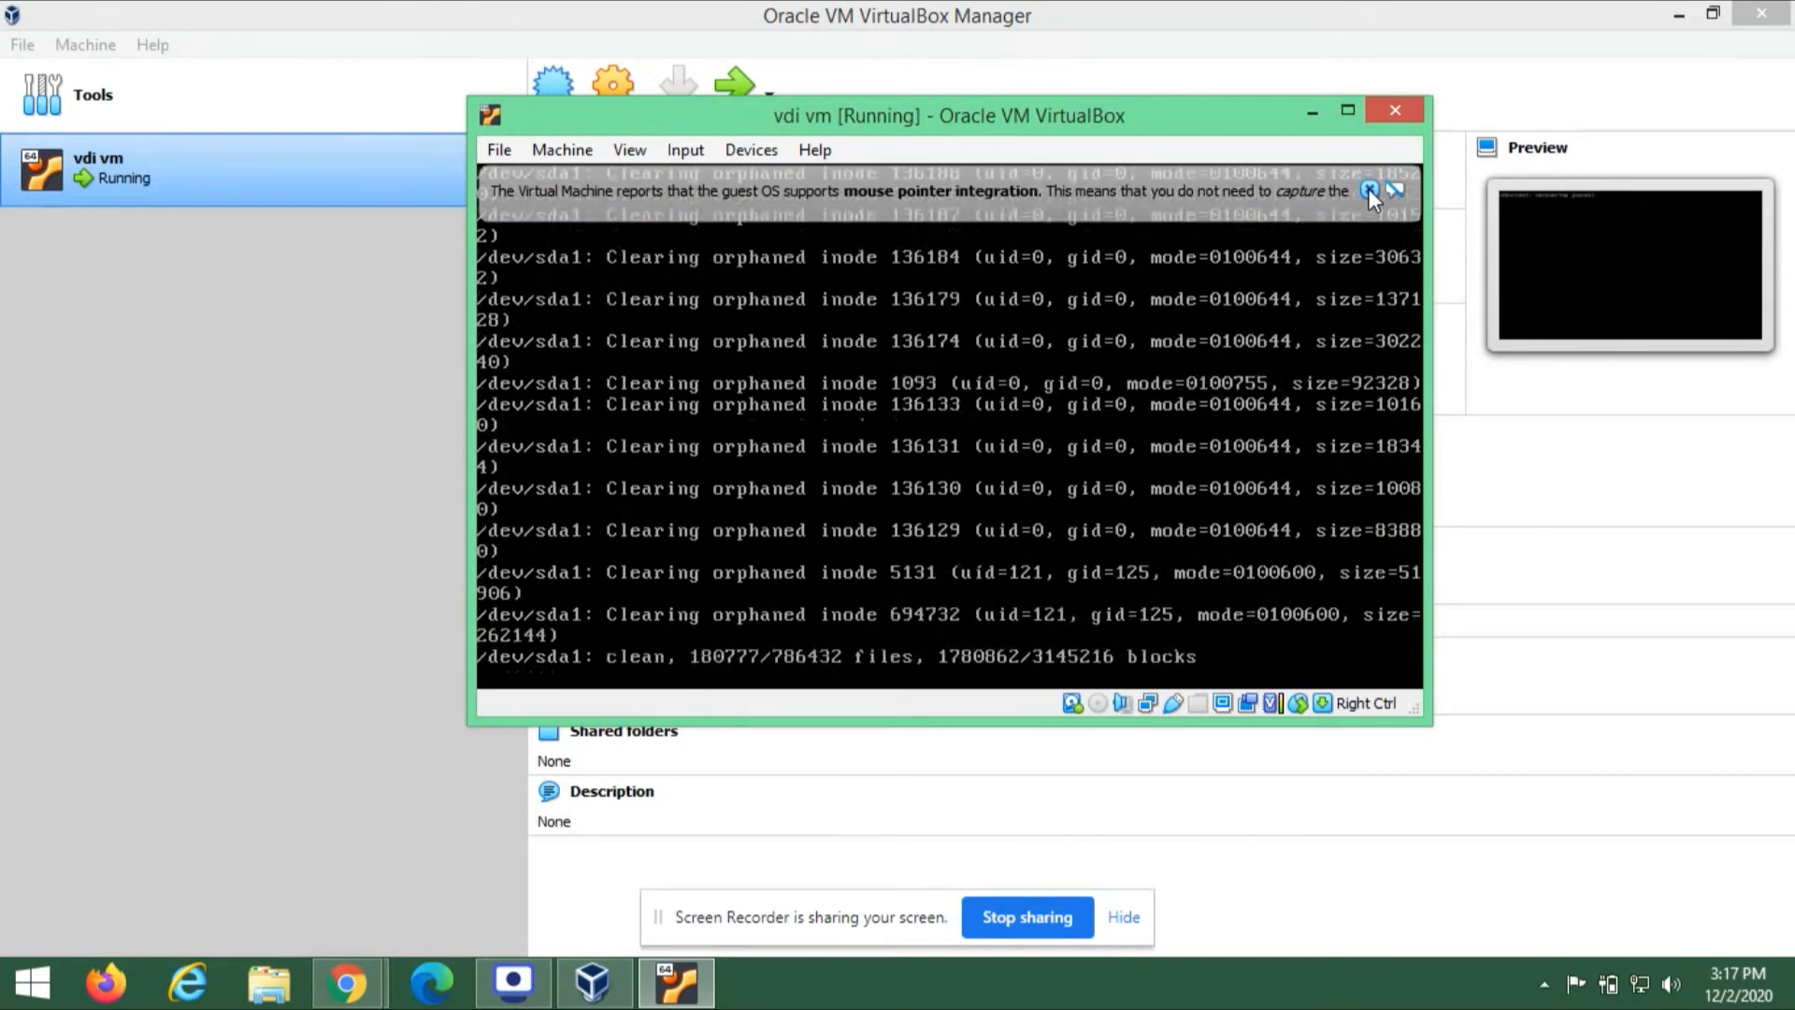
click(1369, 189)
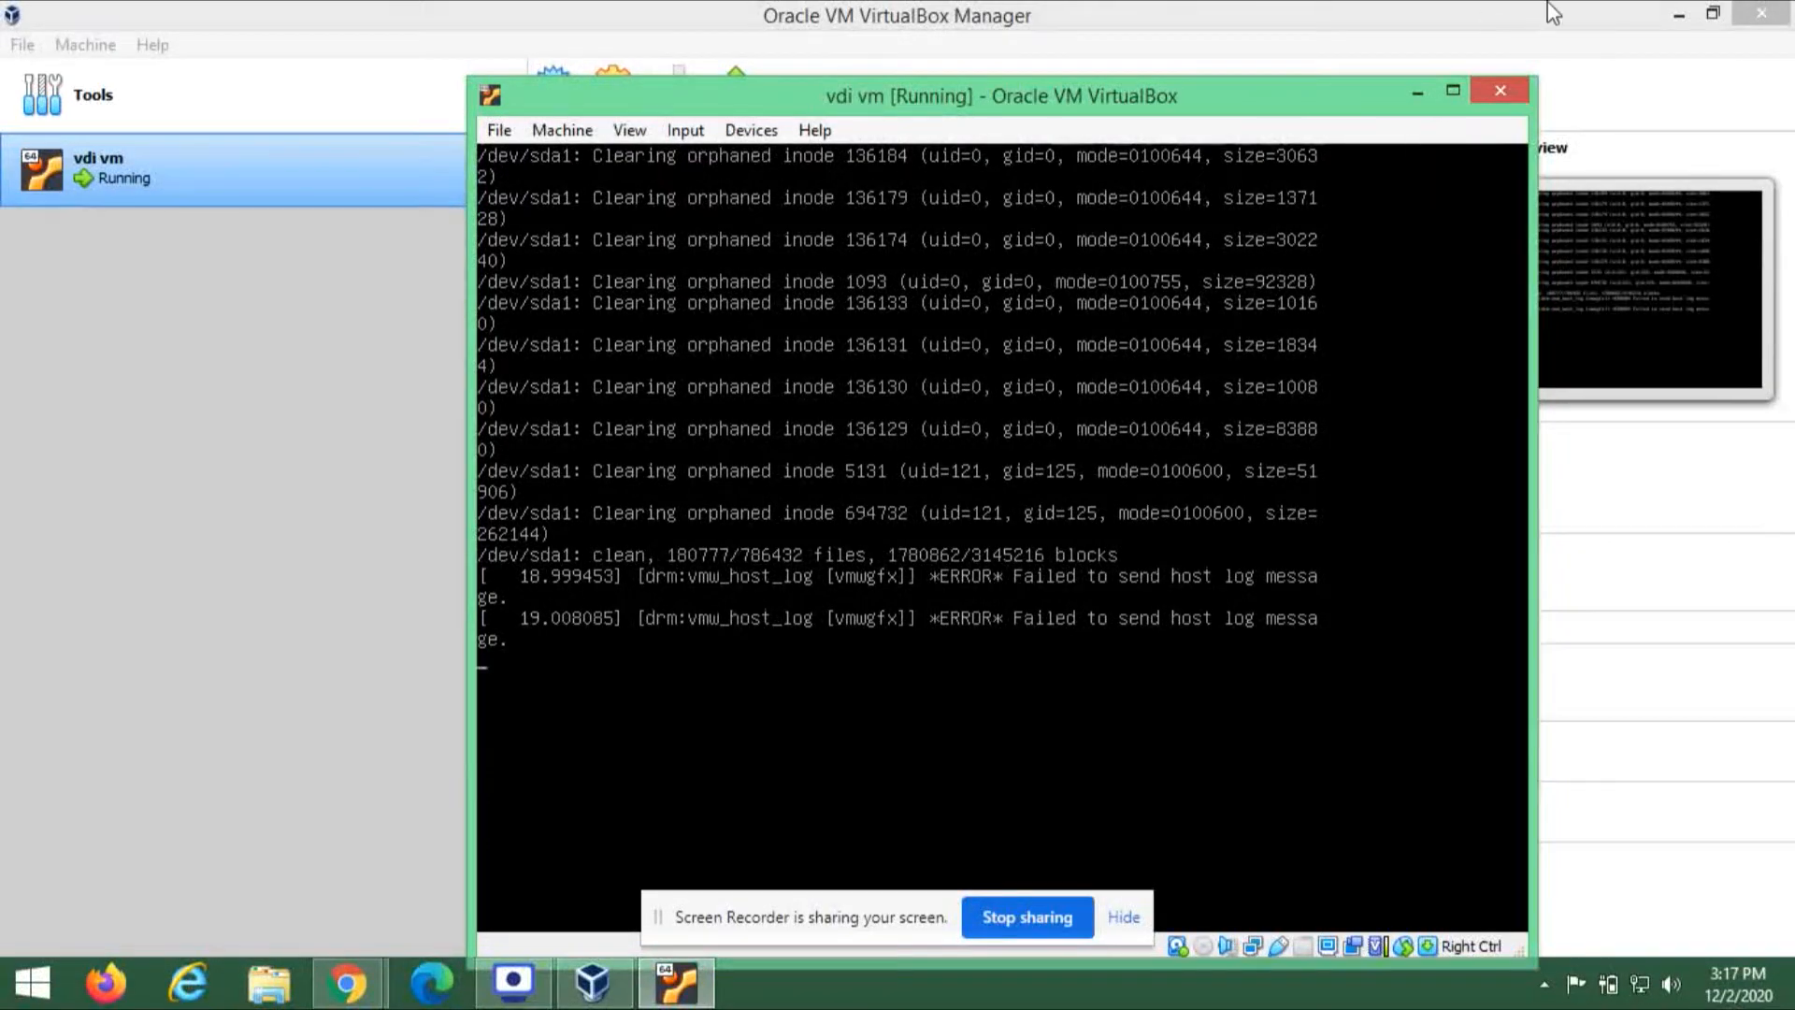
click(1420, 94)
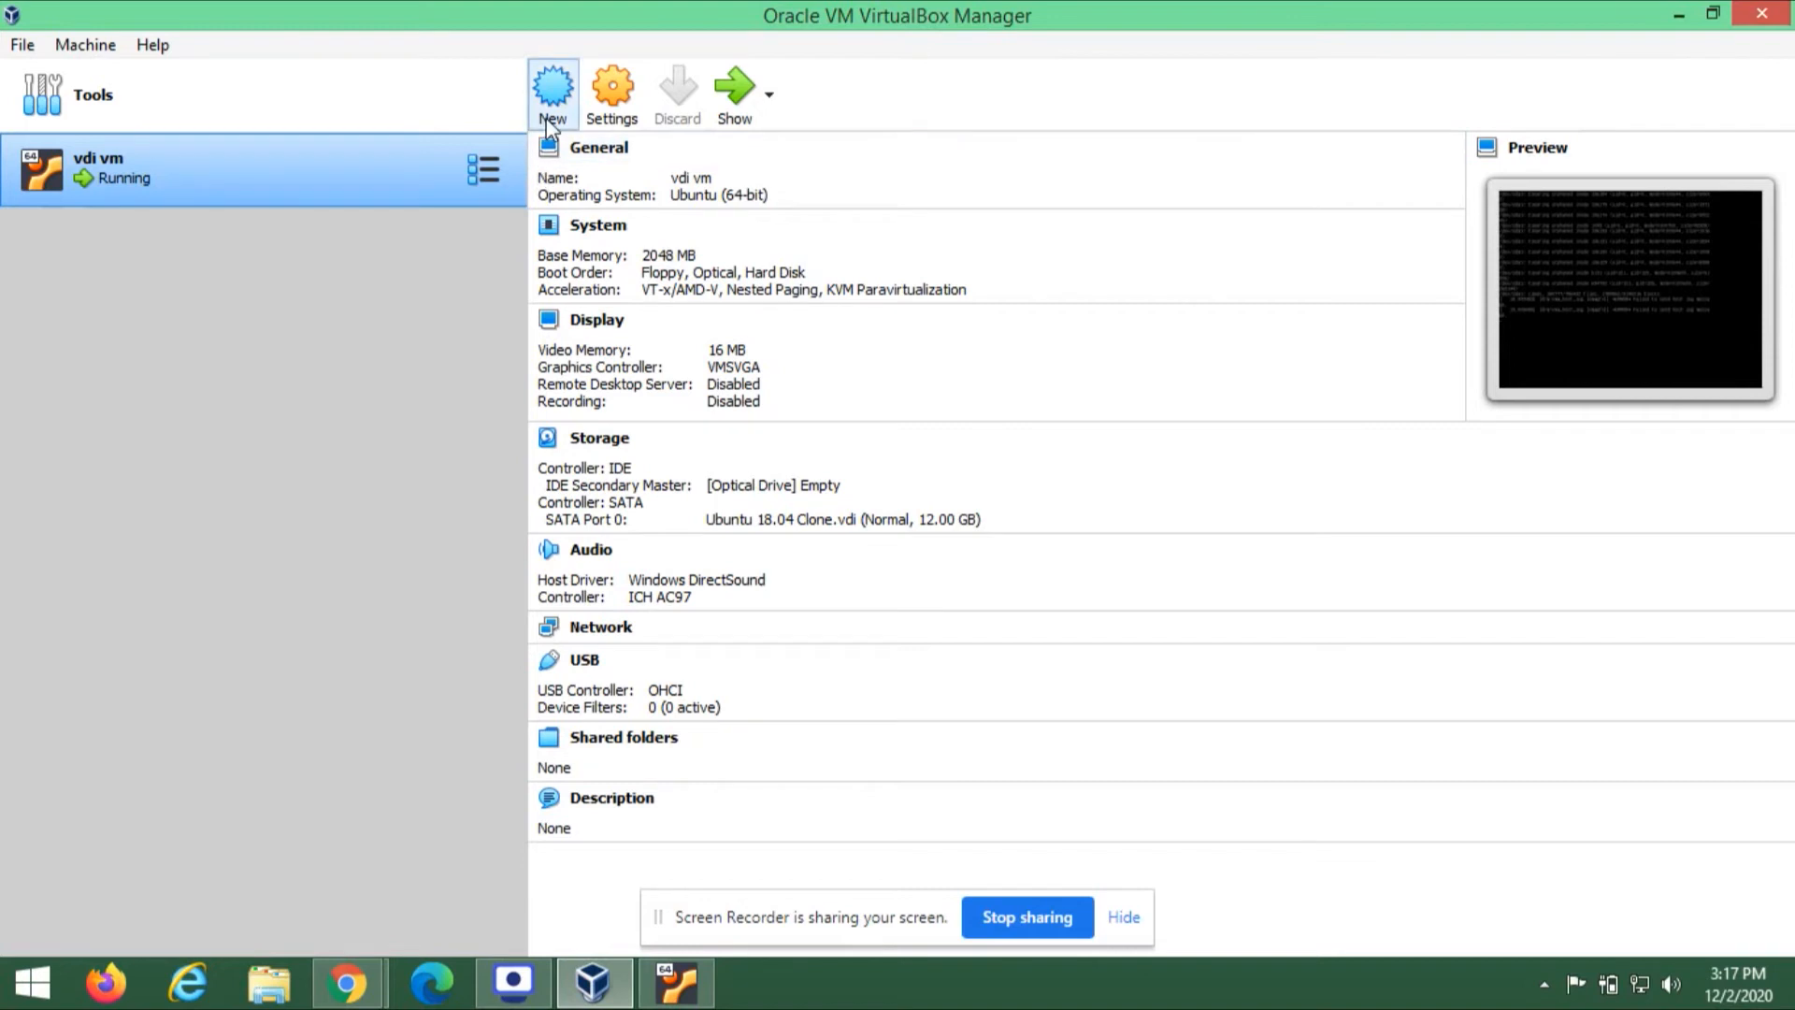
Step: Begin another virtual machine named "vmdk vm" with type Linux and version Ubuntu (64-bit)
click(551, 93)
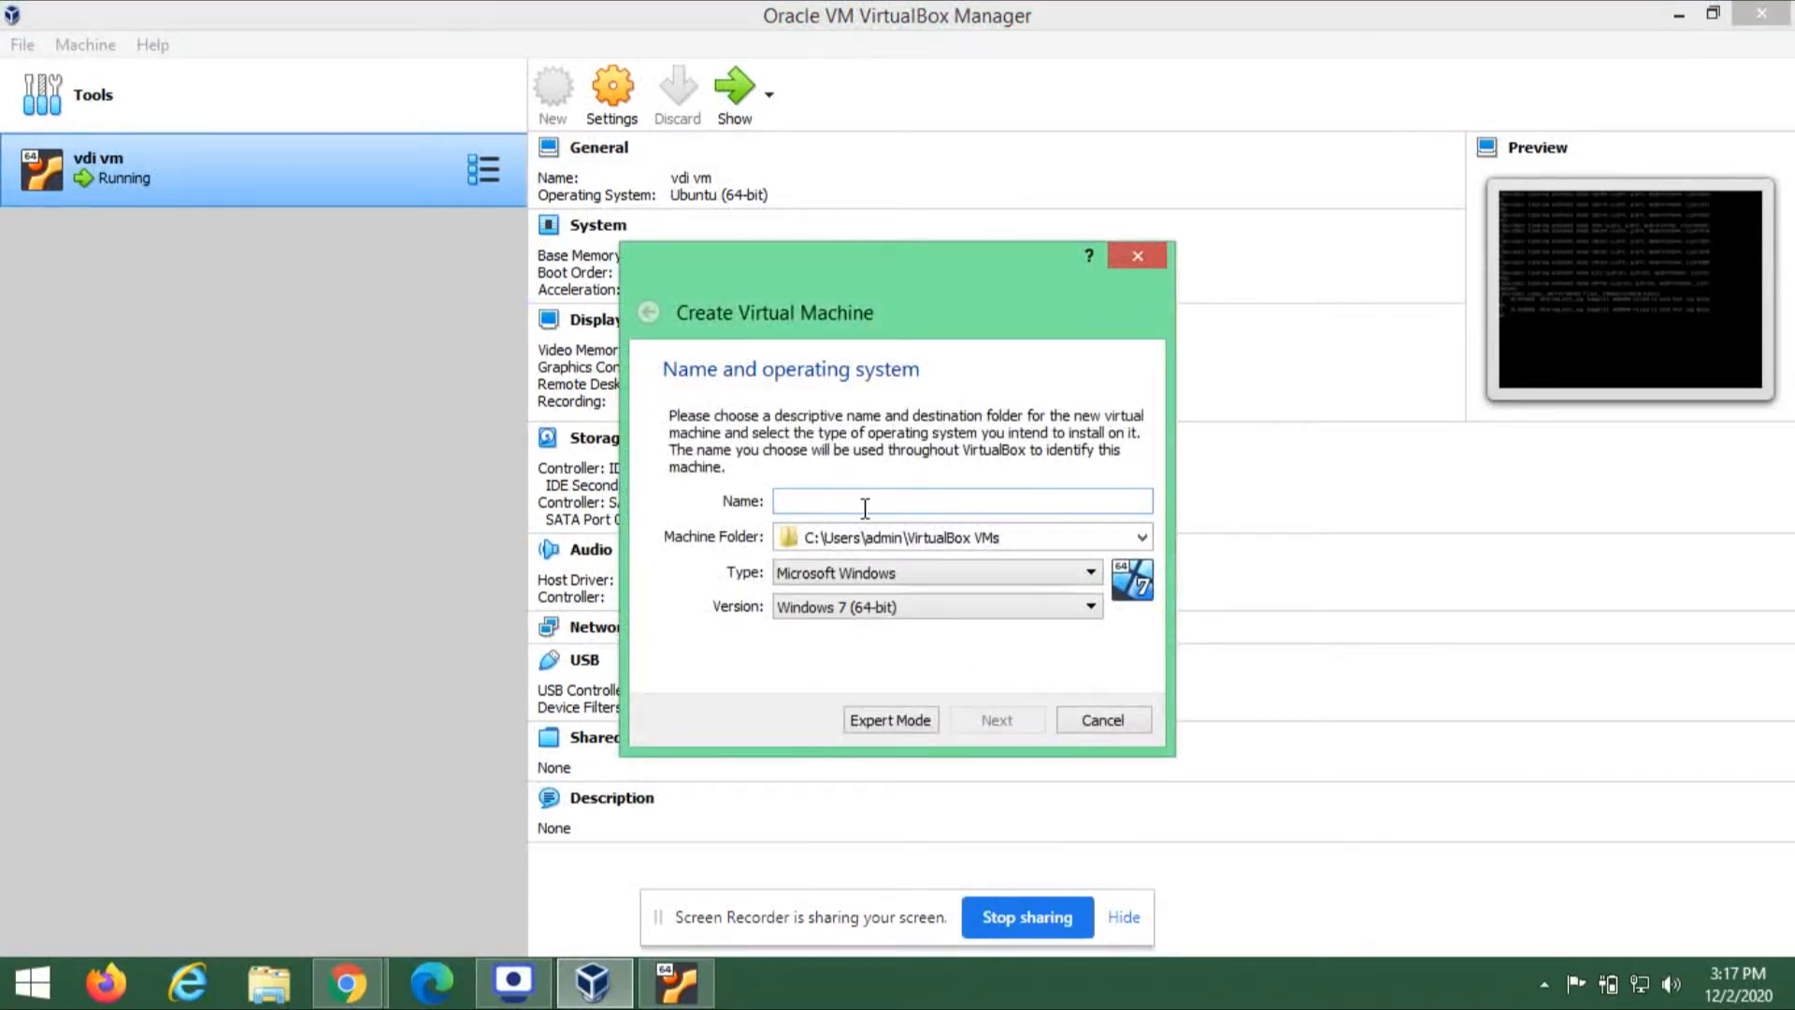
text(vmdk)
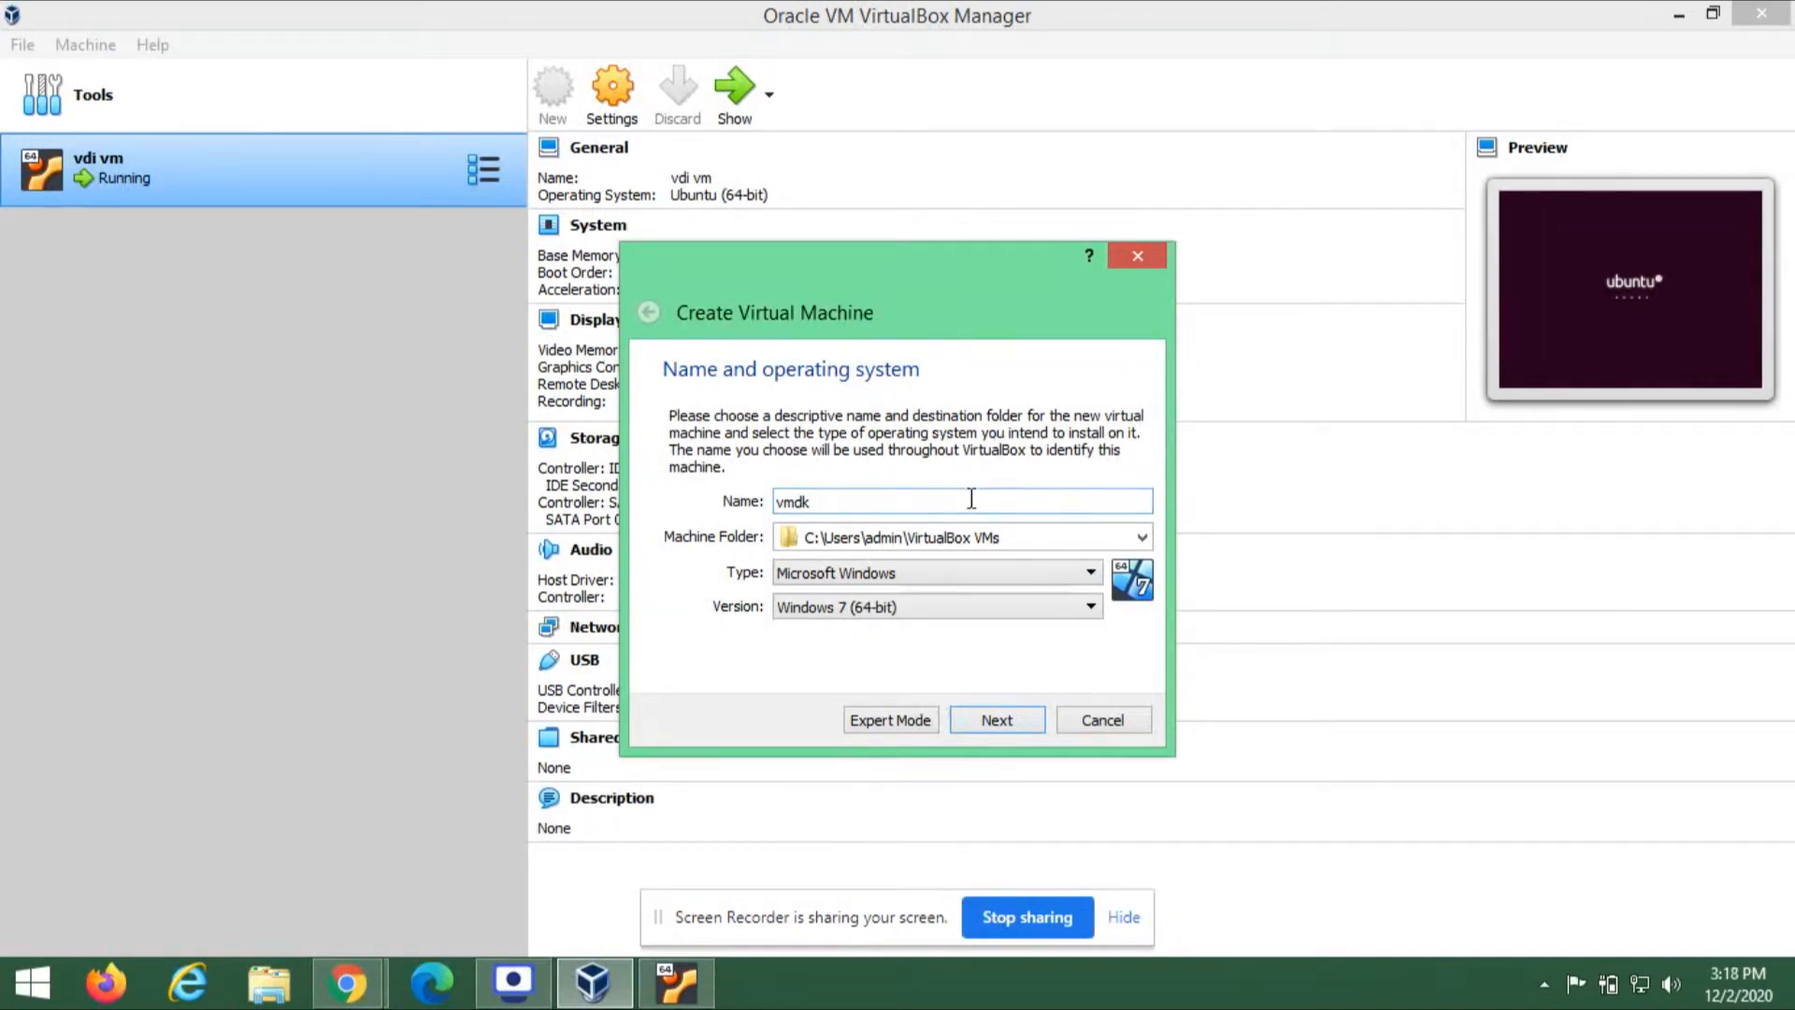
text(vm)
click(971, 585)
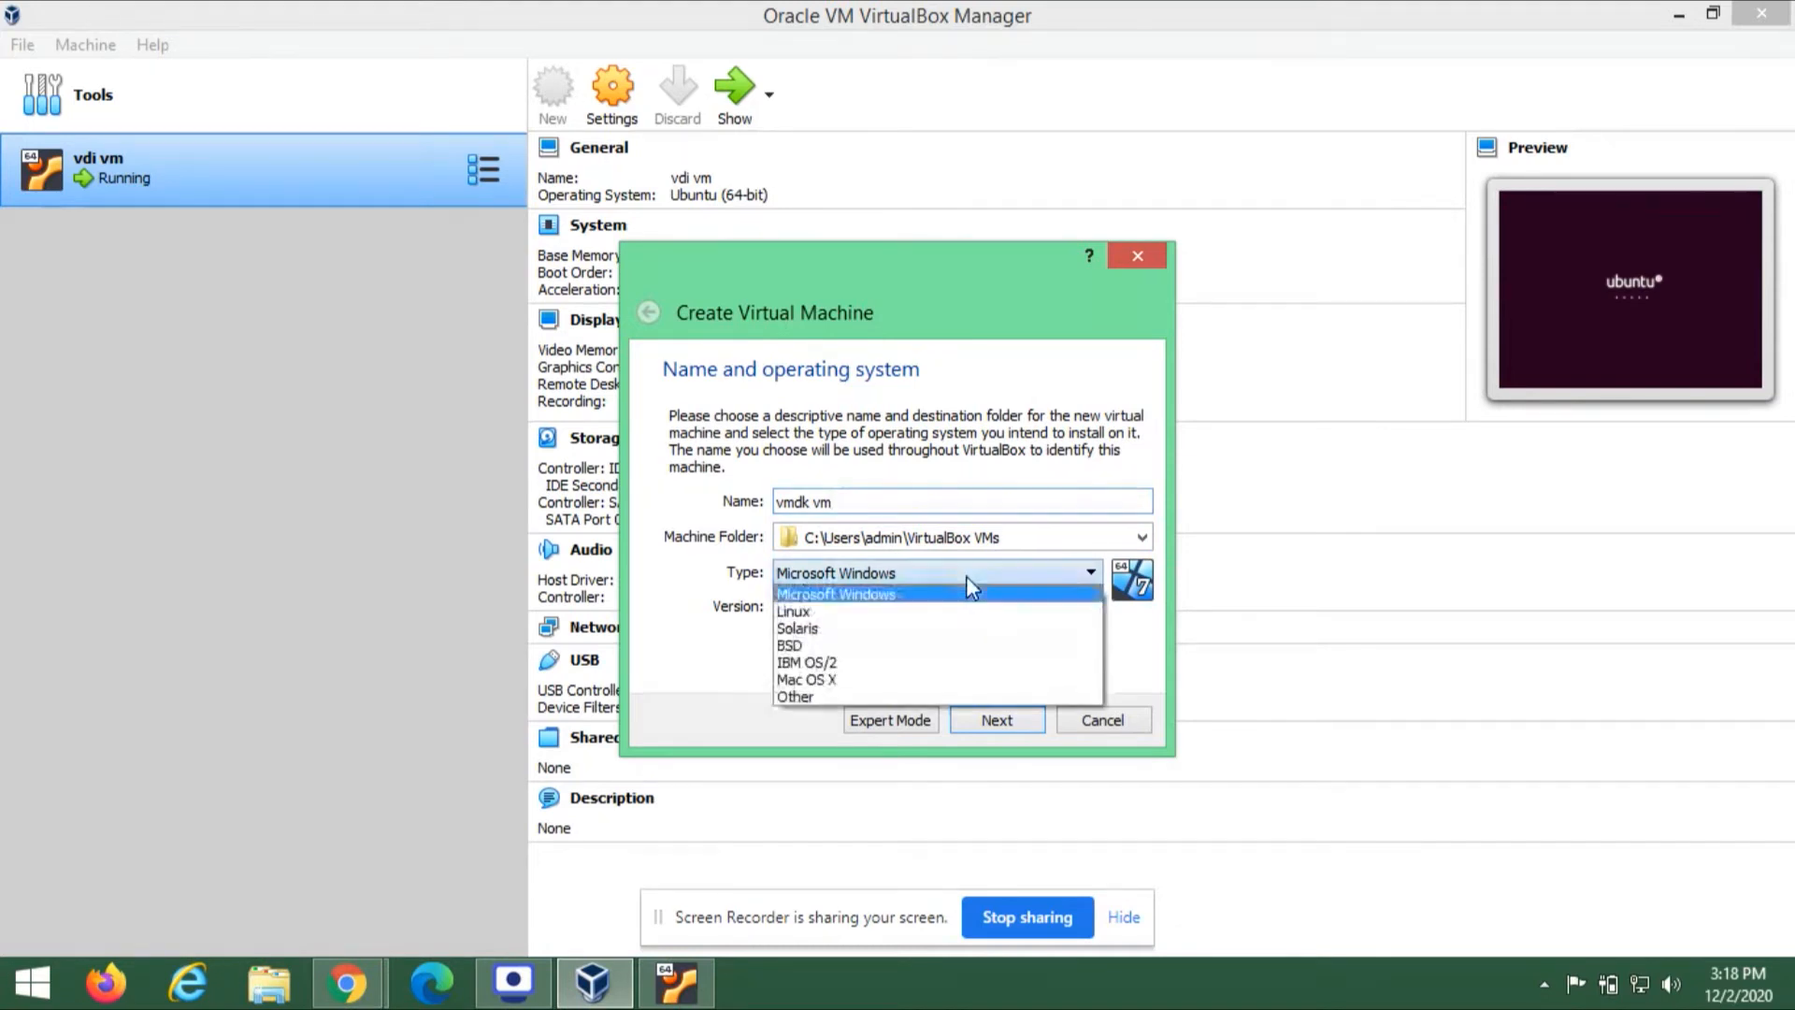
click(957, 611)
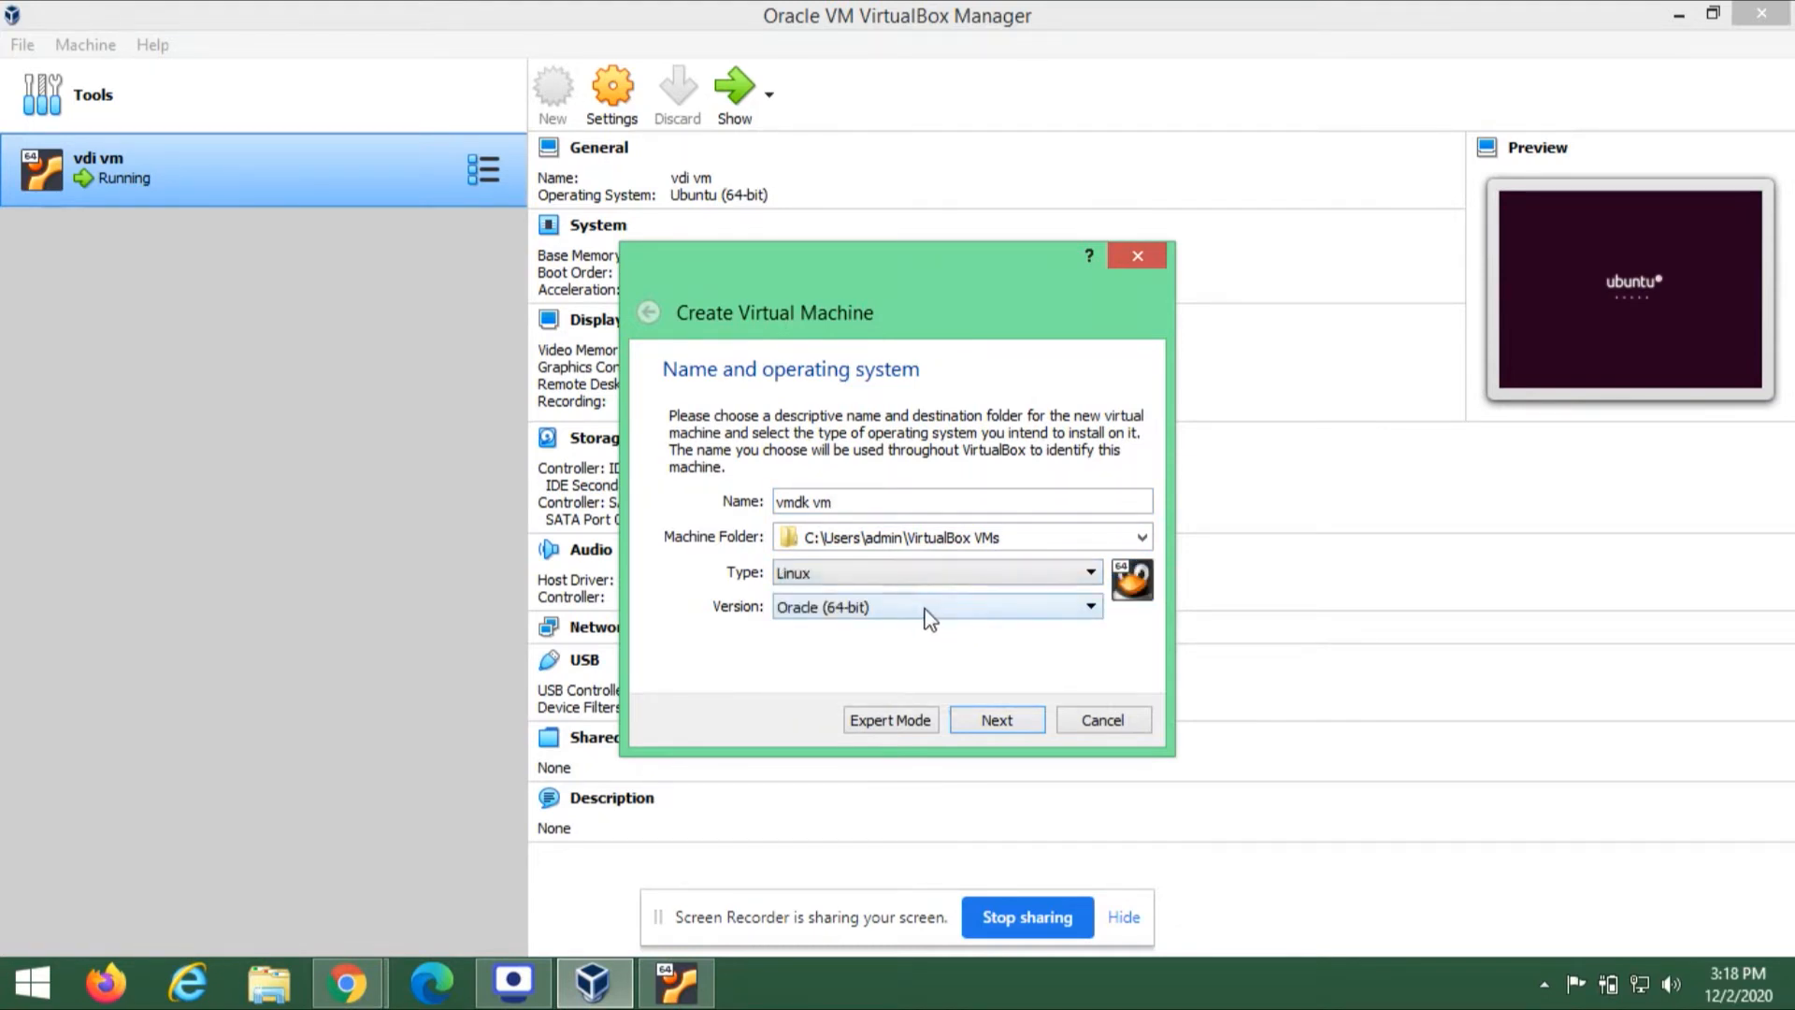
click(929, 619)
scroll(1096, 765, down, 3)
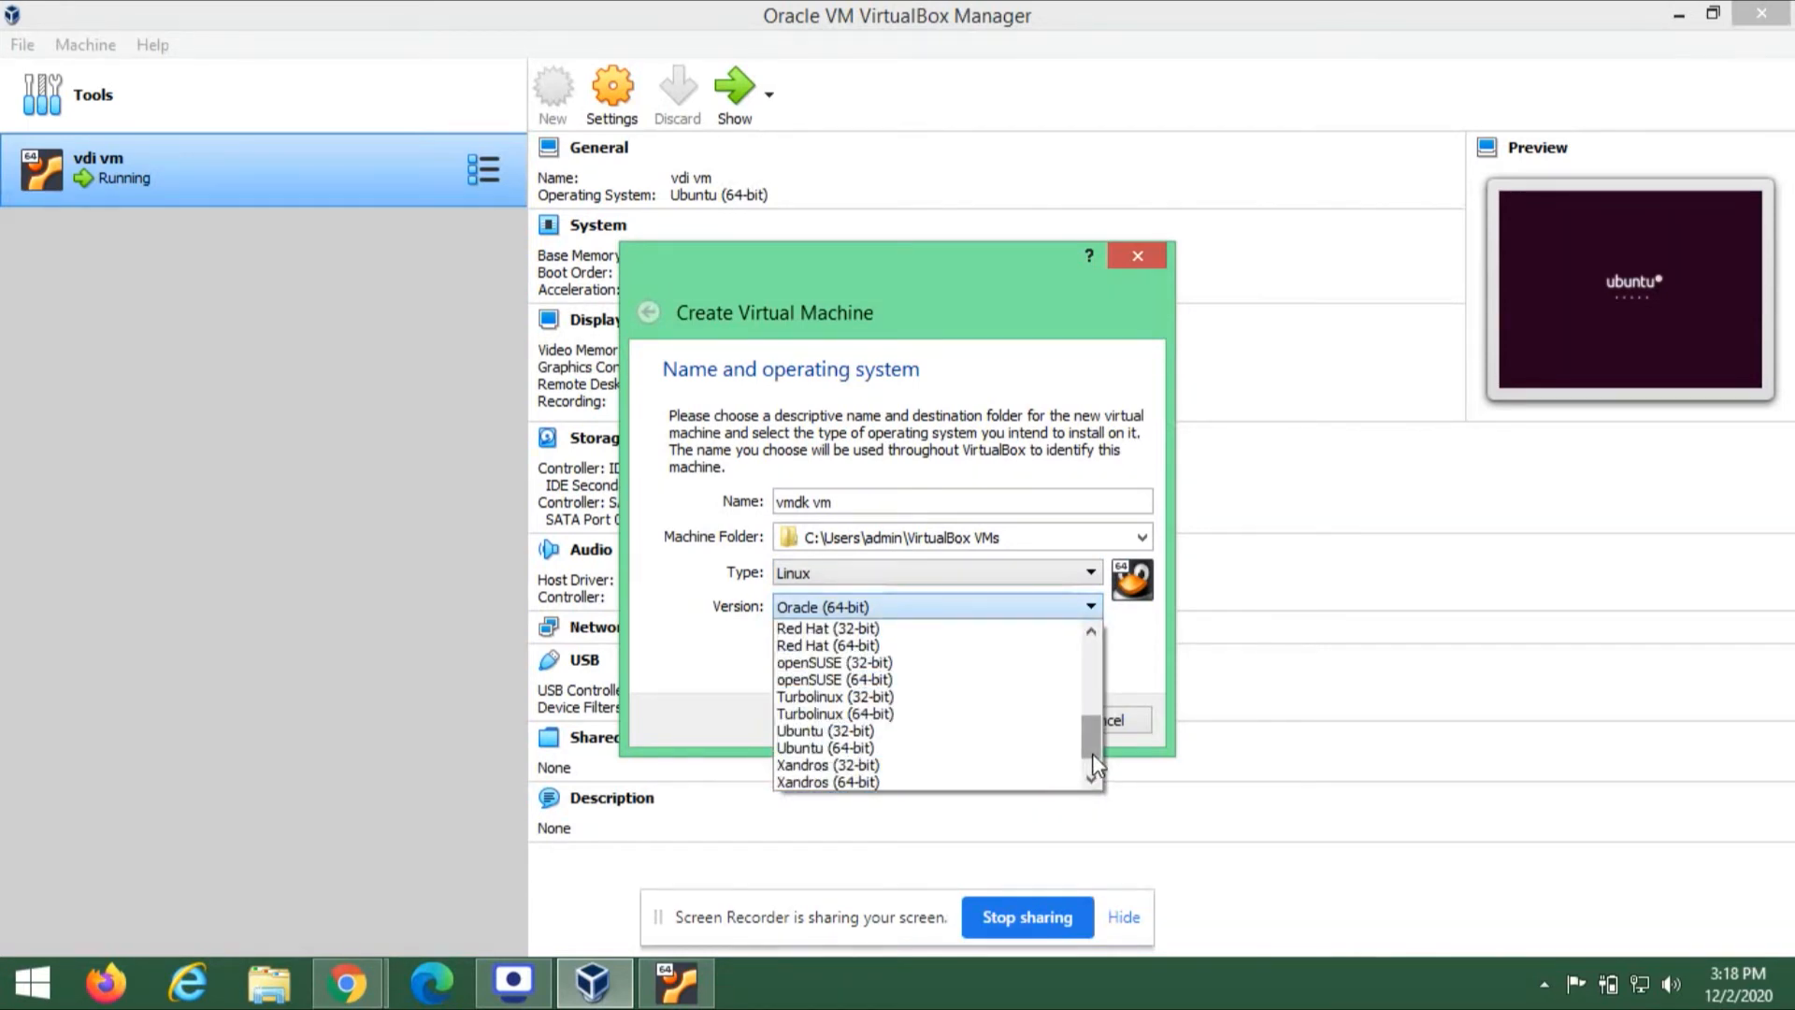
click(937, 748)
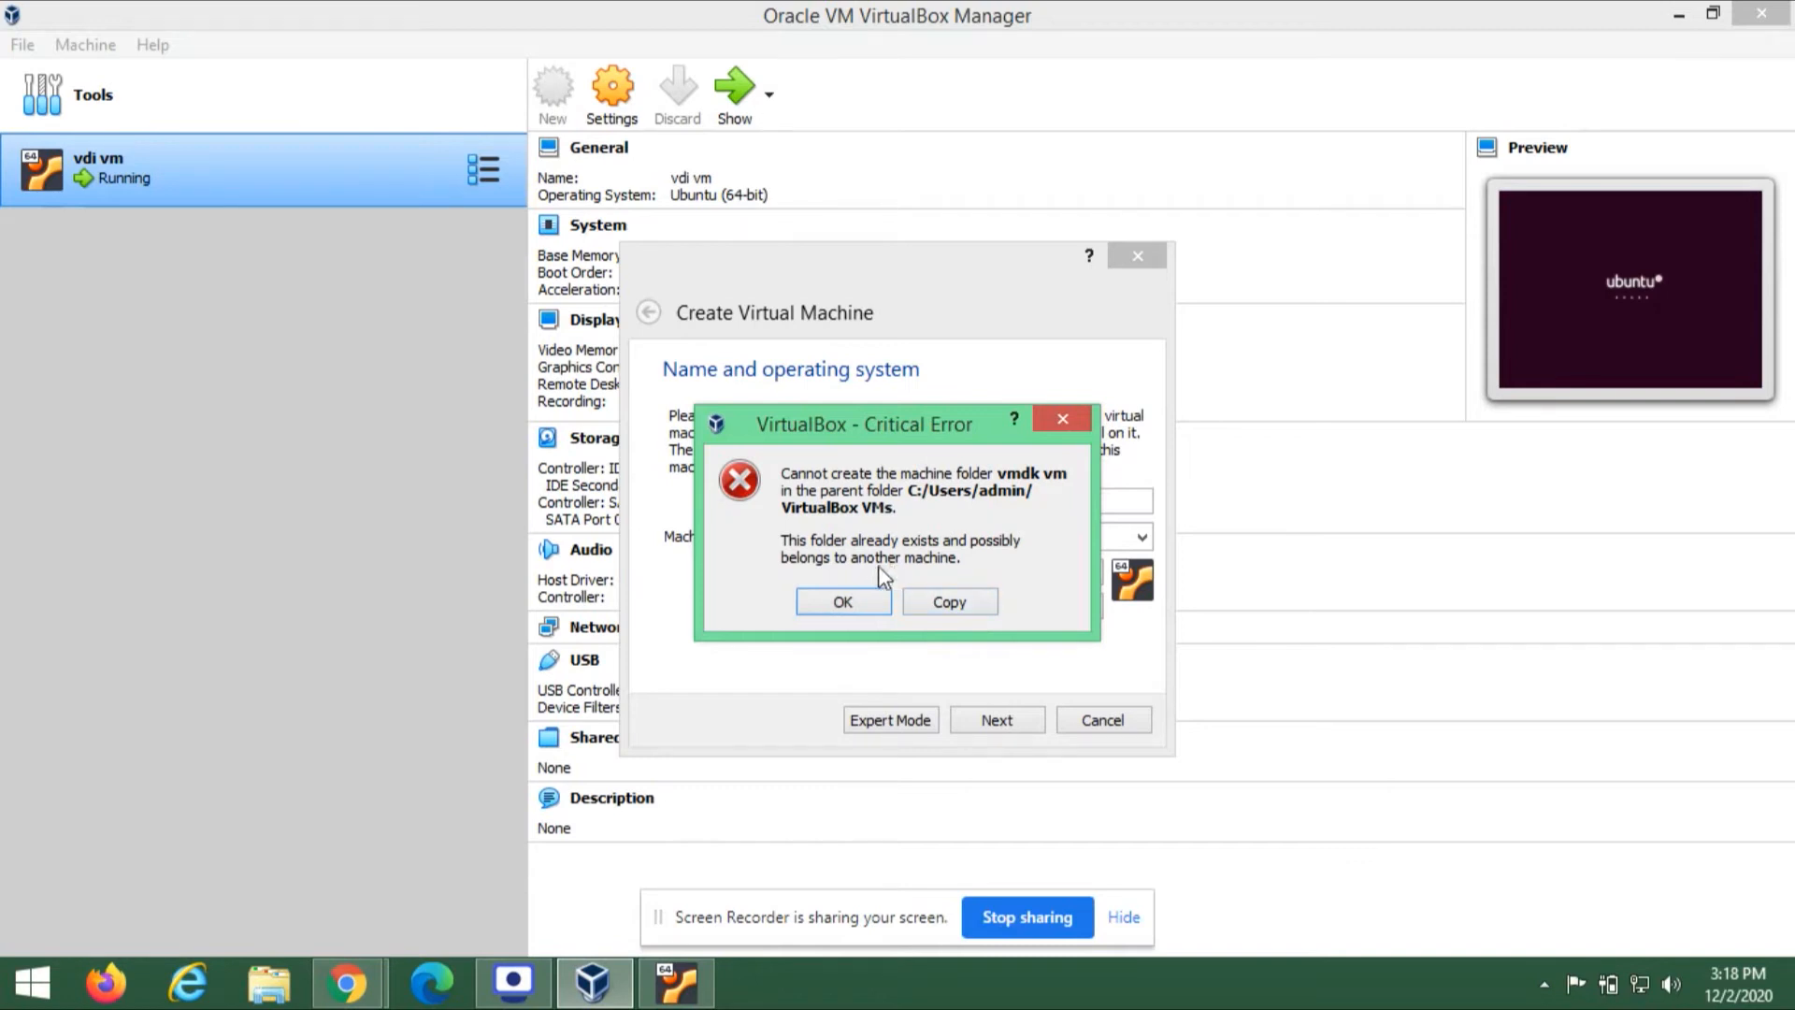
Step: Dismiss the machine folder error, change the new machine's name and continue to the memory size settings
click(871, 604)
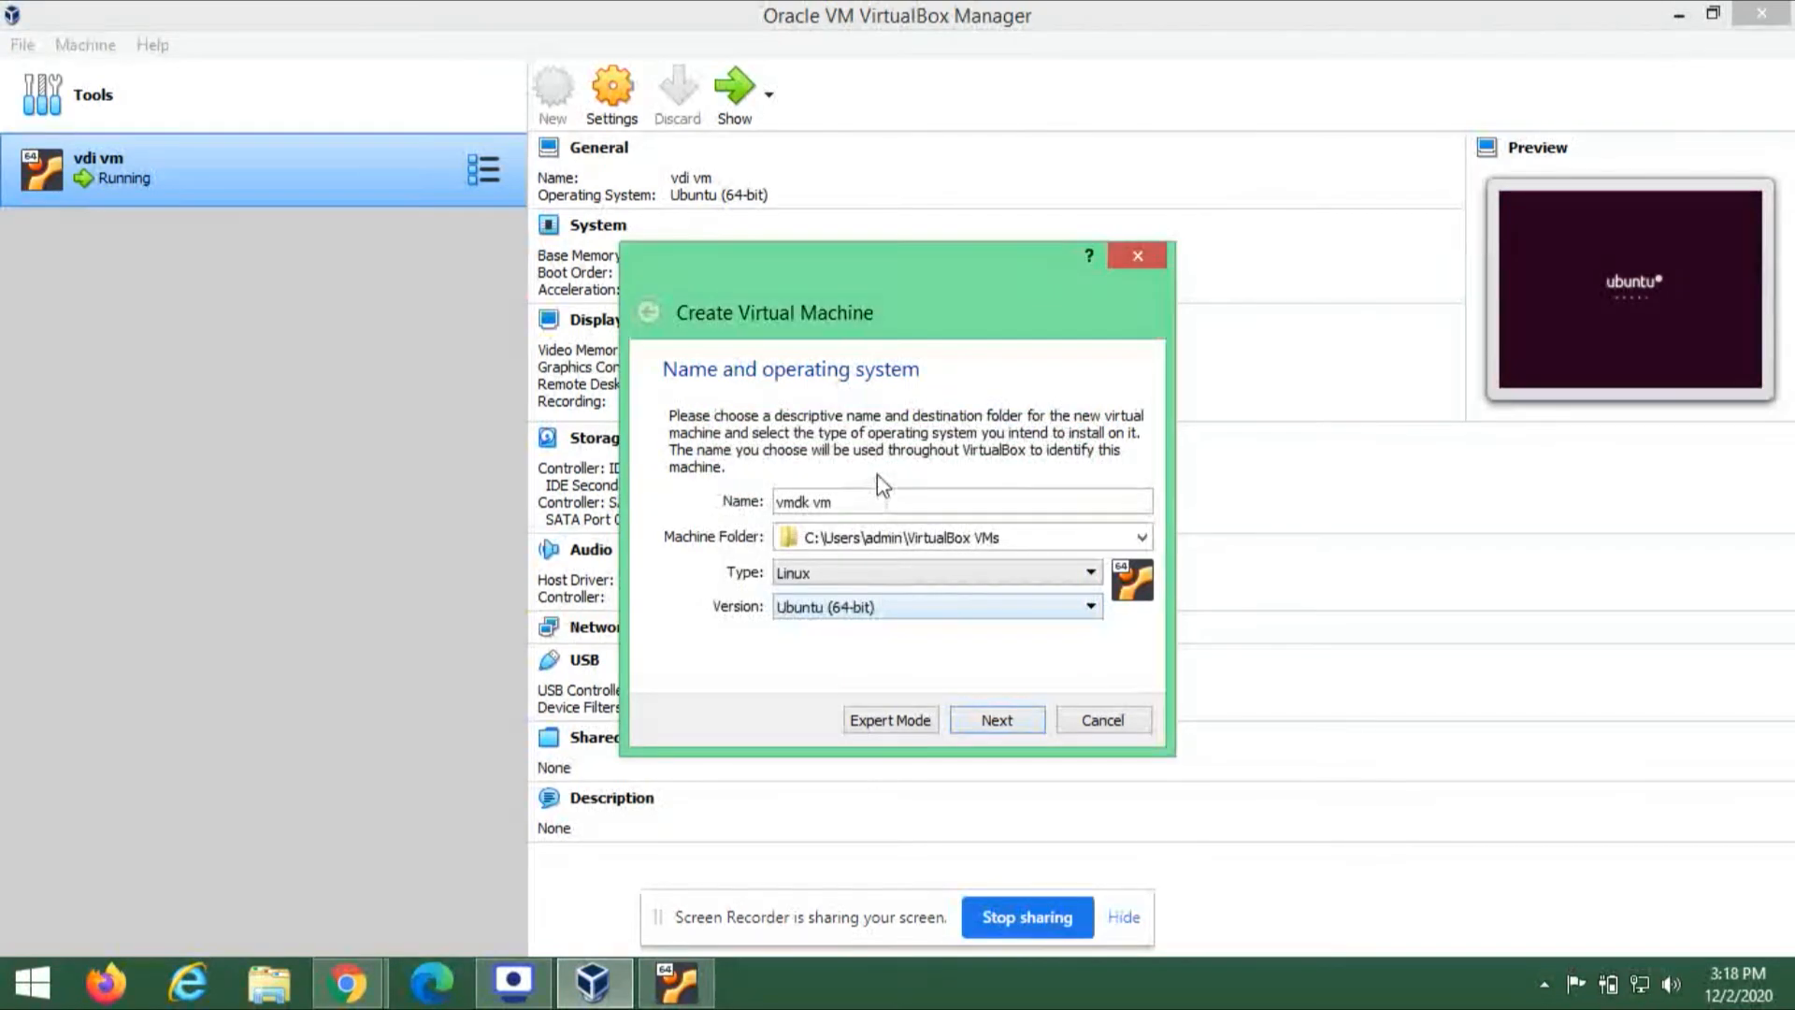
click(868, 499)
click(980, 719)
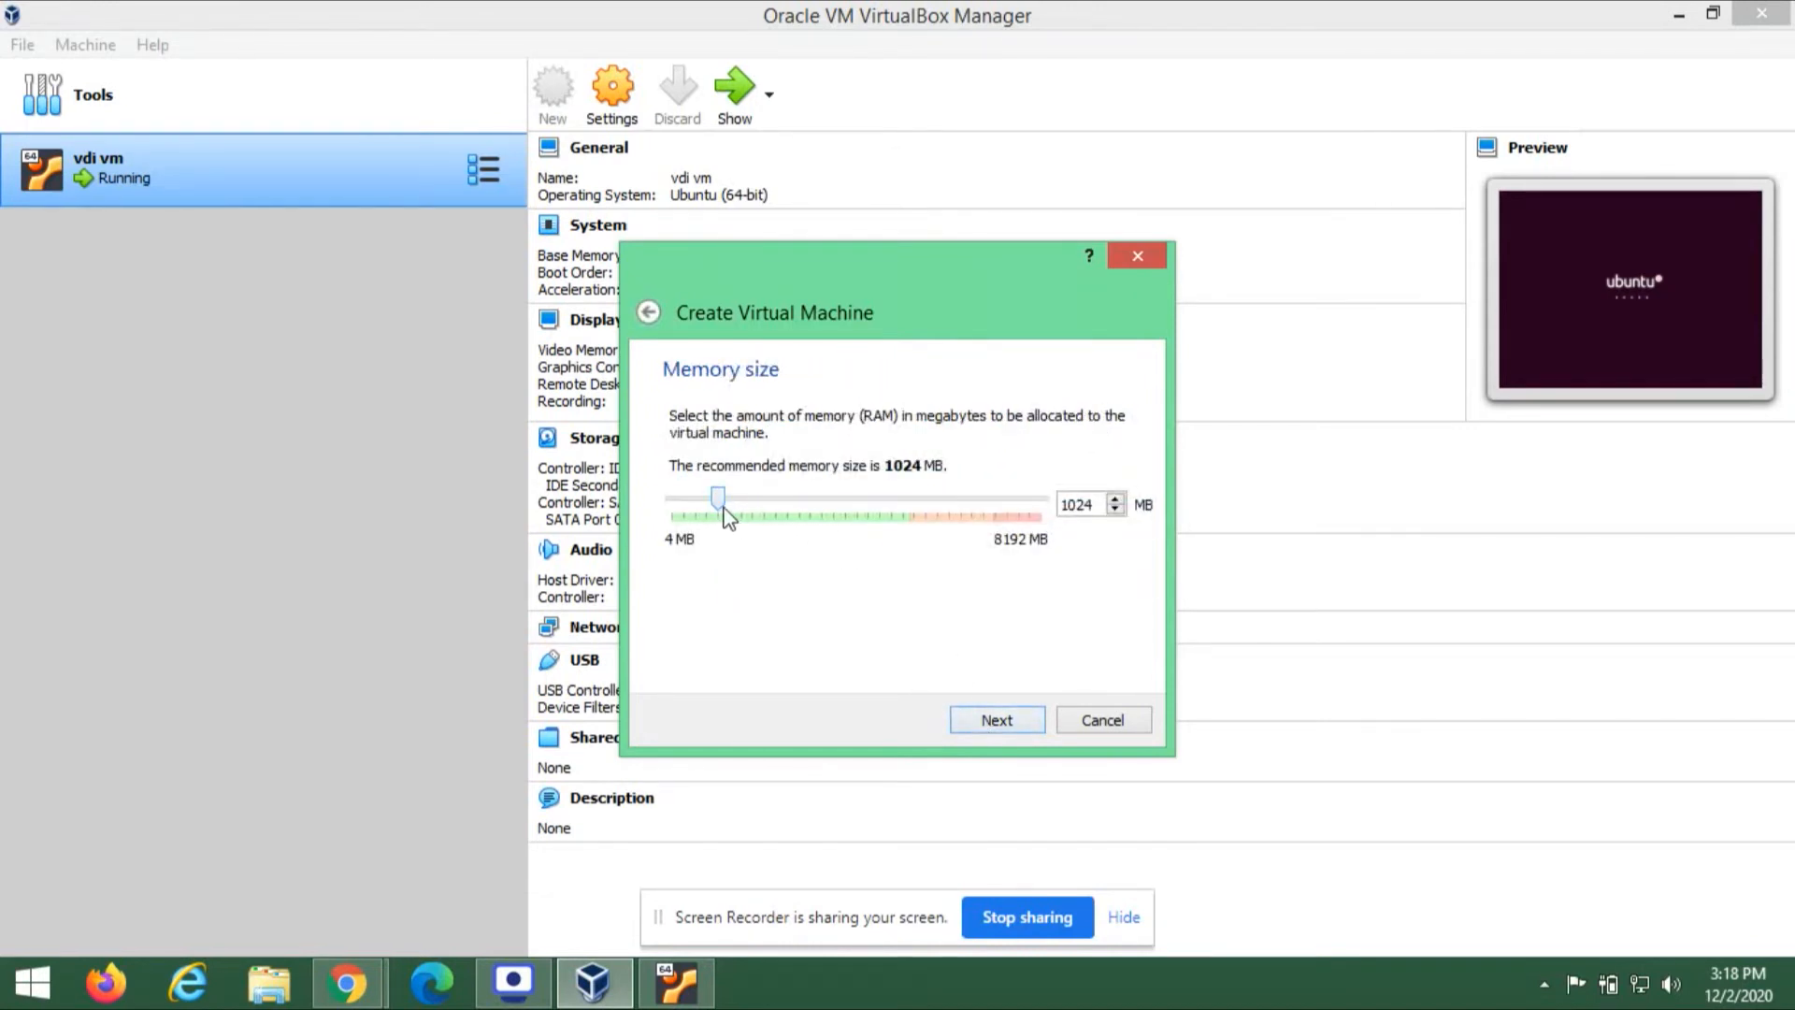
Step: Set the new machine's memory size to 2048 MB and continue to the hard disk options
drag(719, 506, 744, 511)
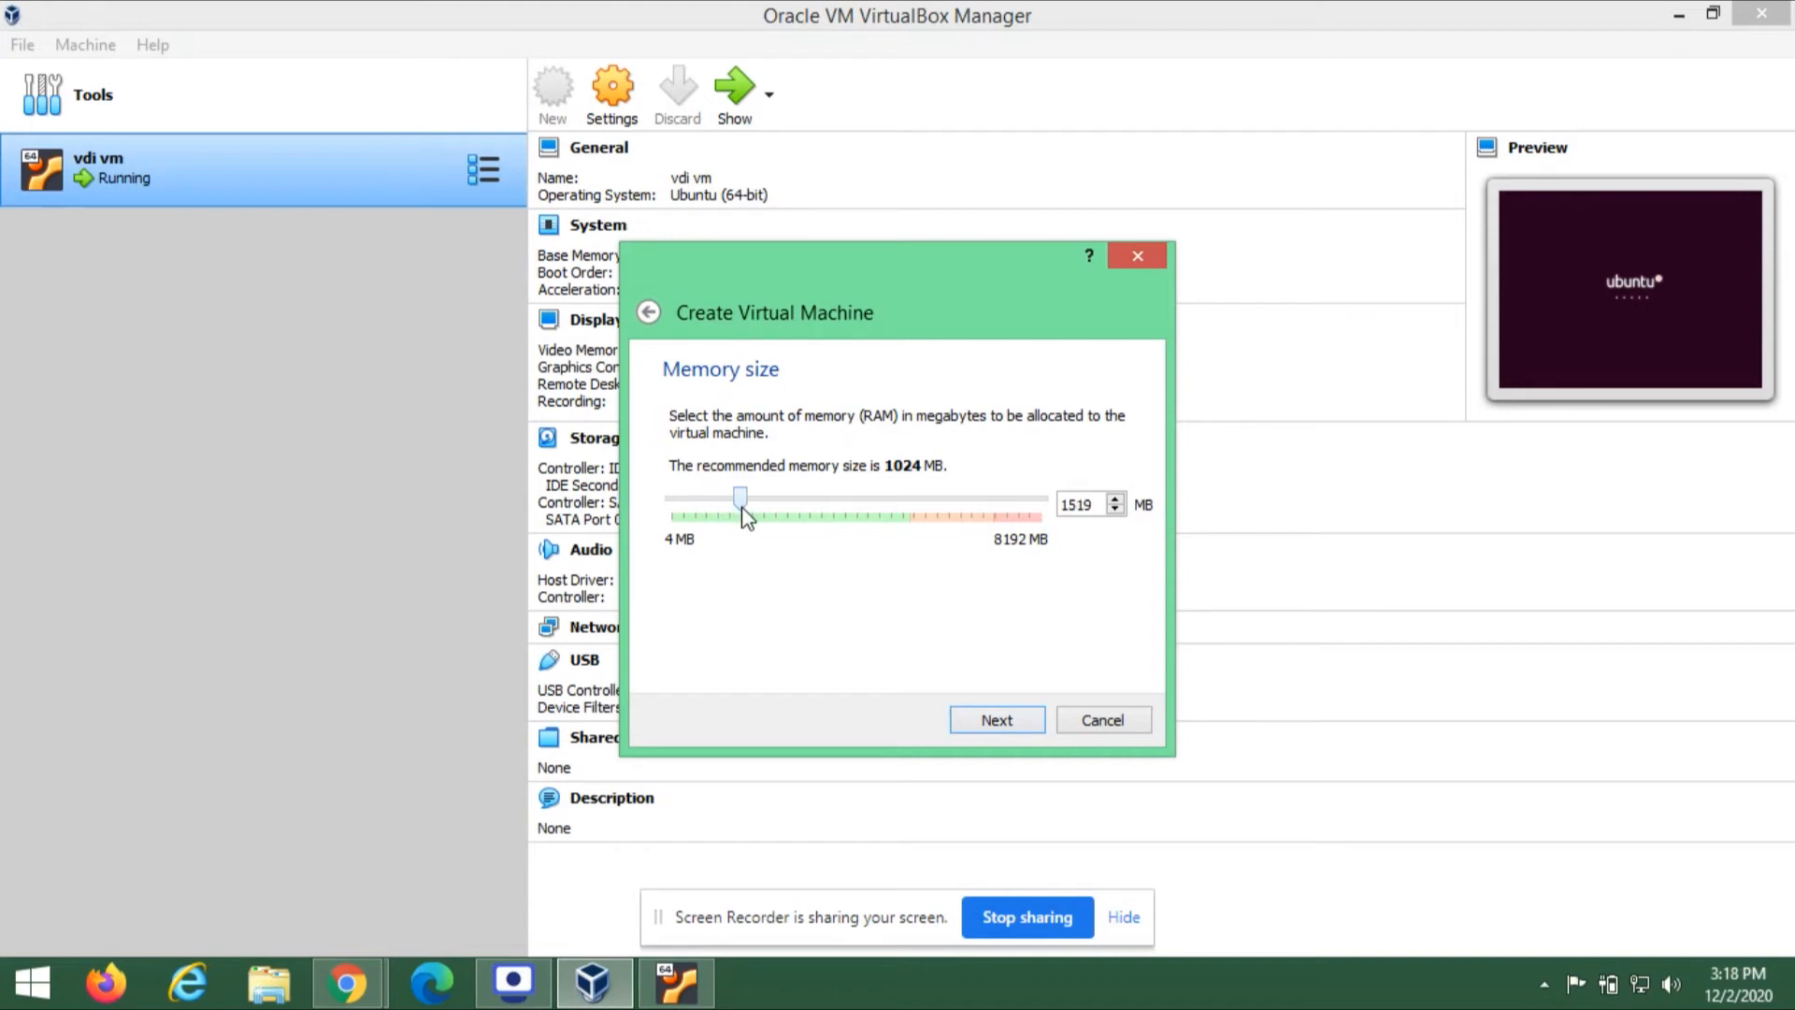
double_click(1092, 508)
text(2048)
click(990, 720)
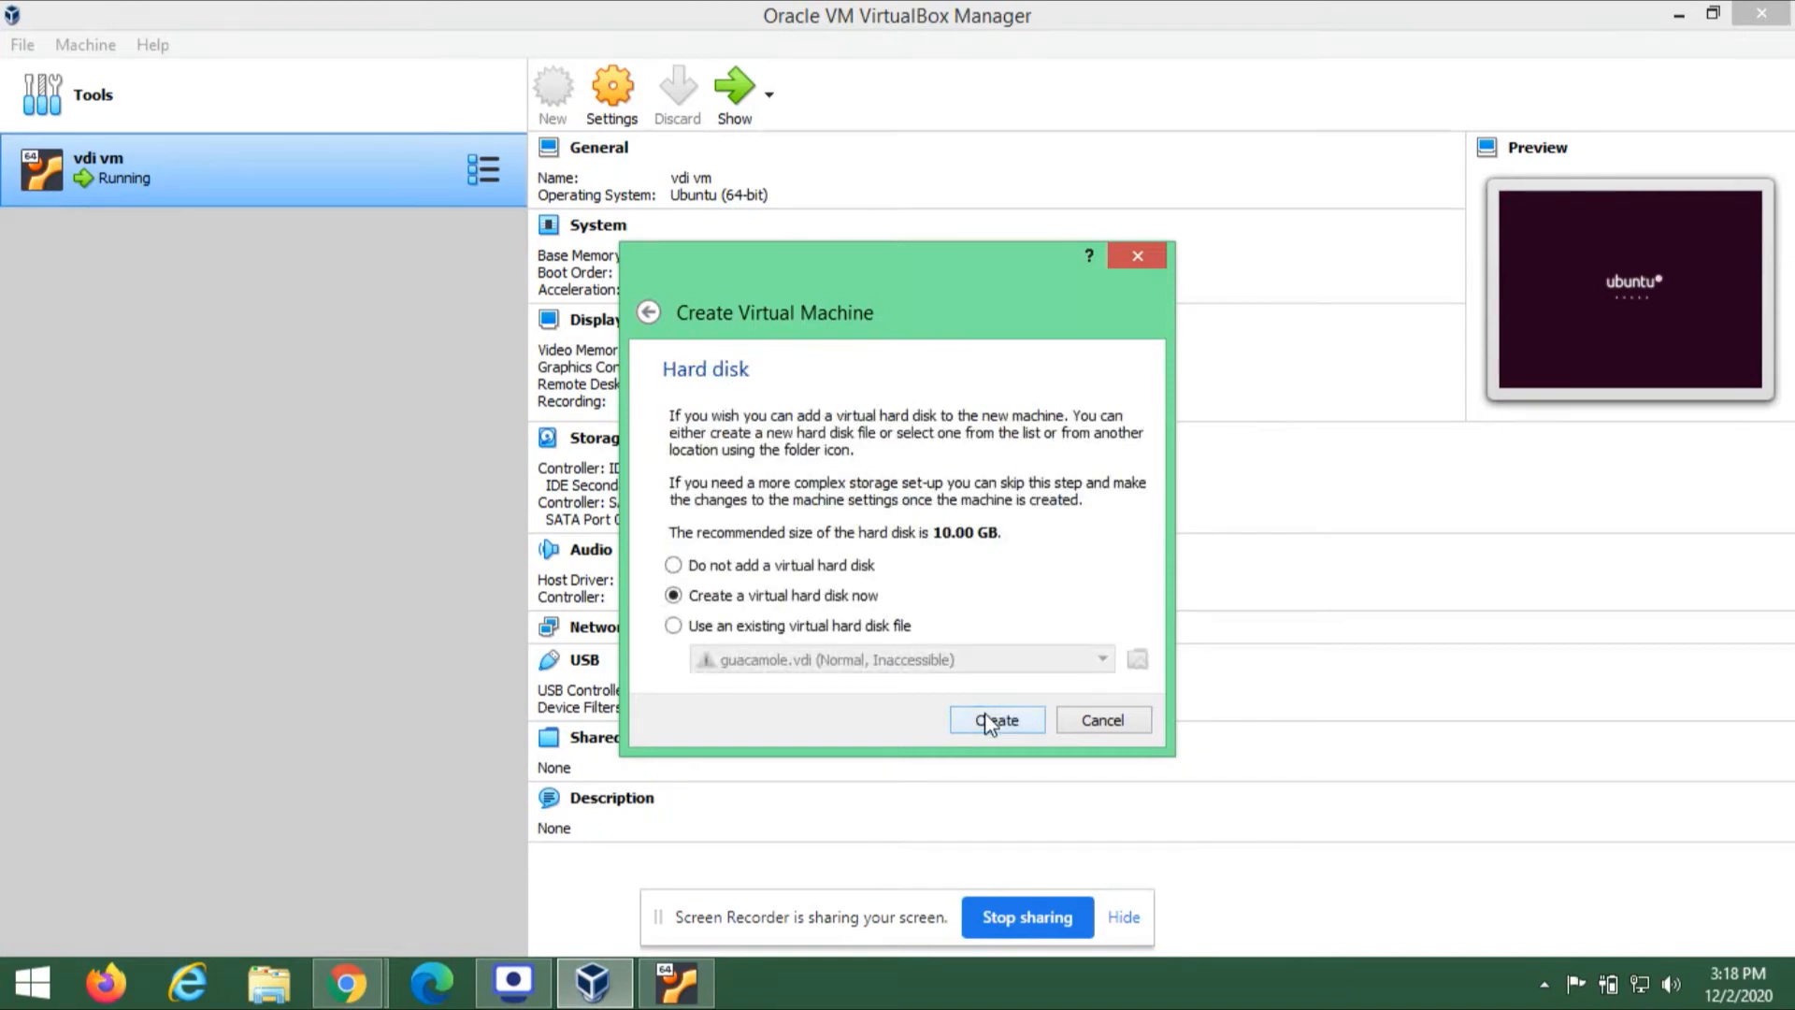
Step: Use an existing virtual hard disk file and add the Ubuntu-18-server.vdi VMDK image from New folder (2) on the Desktop
click(854, 627)
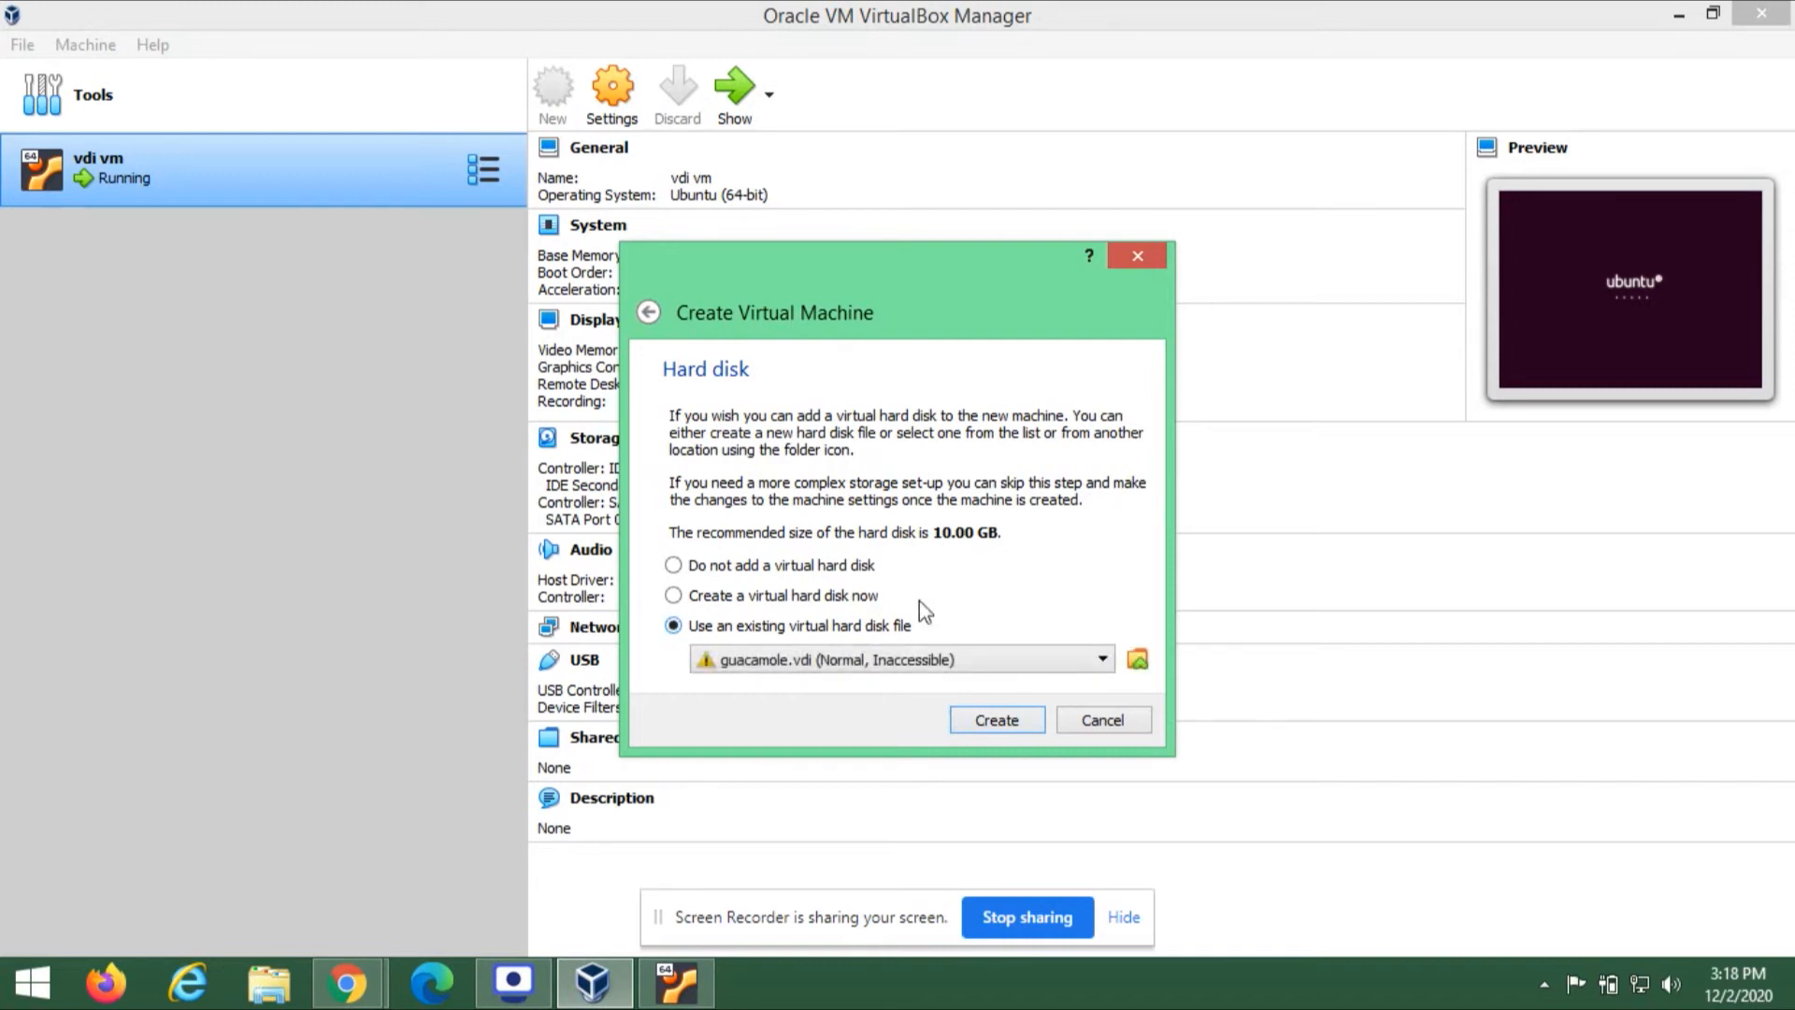
click(1136, 661)
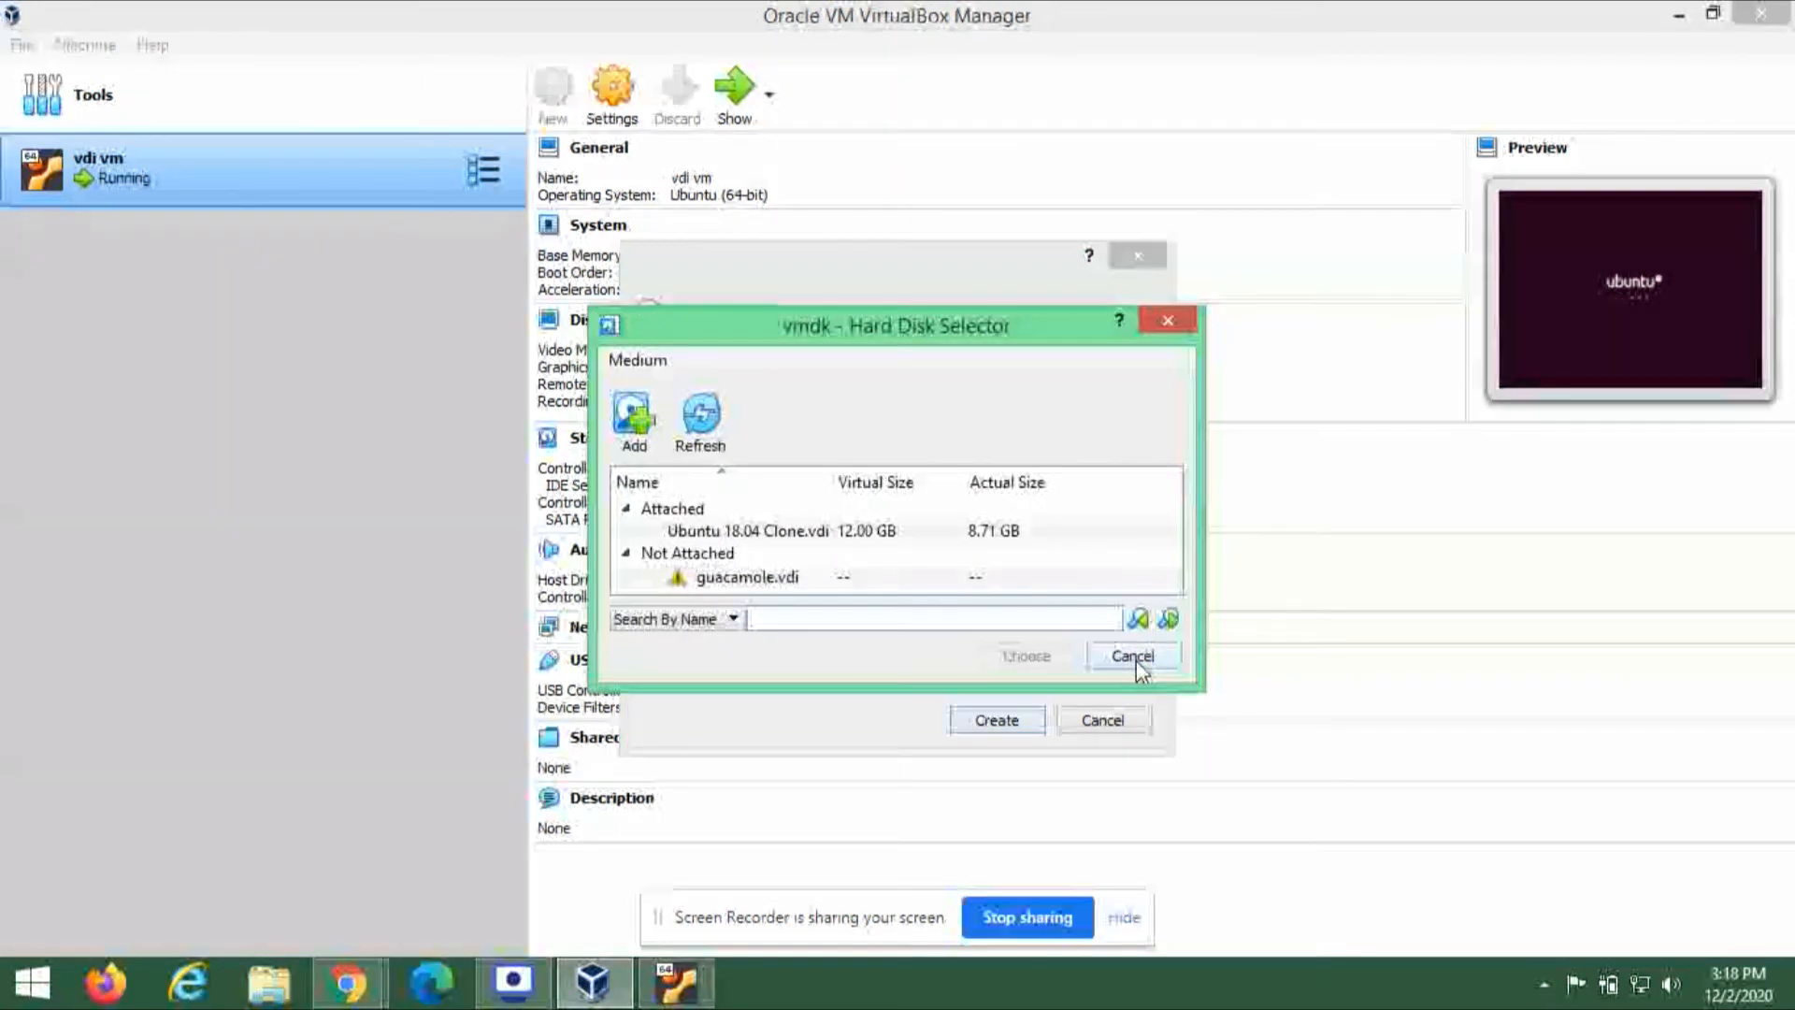
click(633, 437)
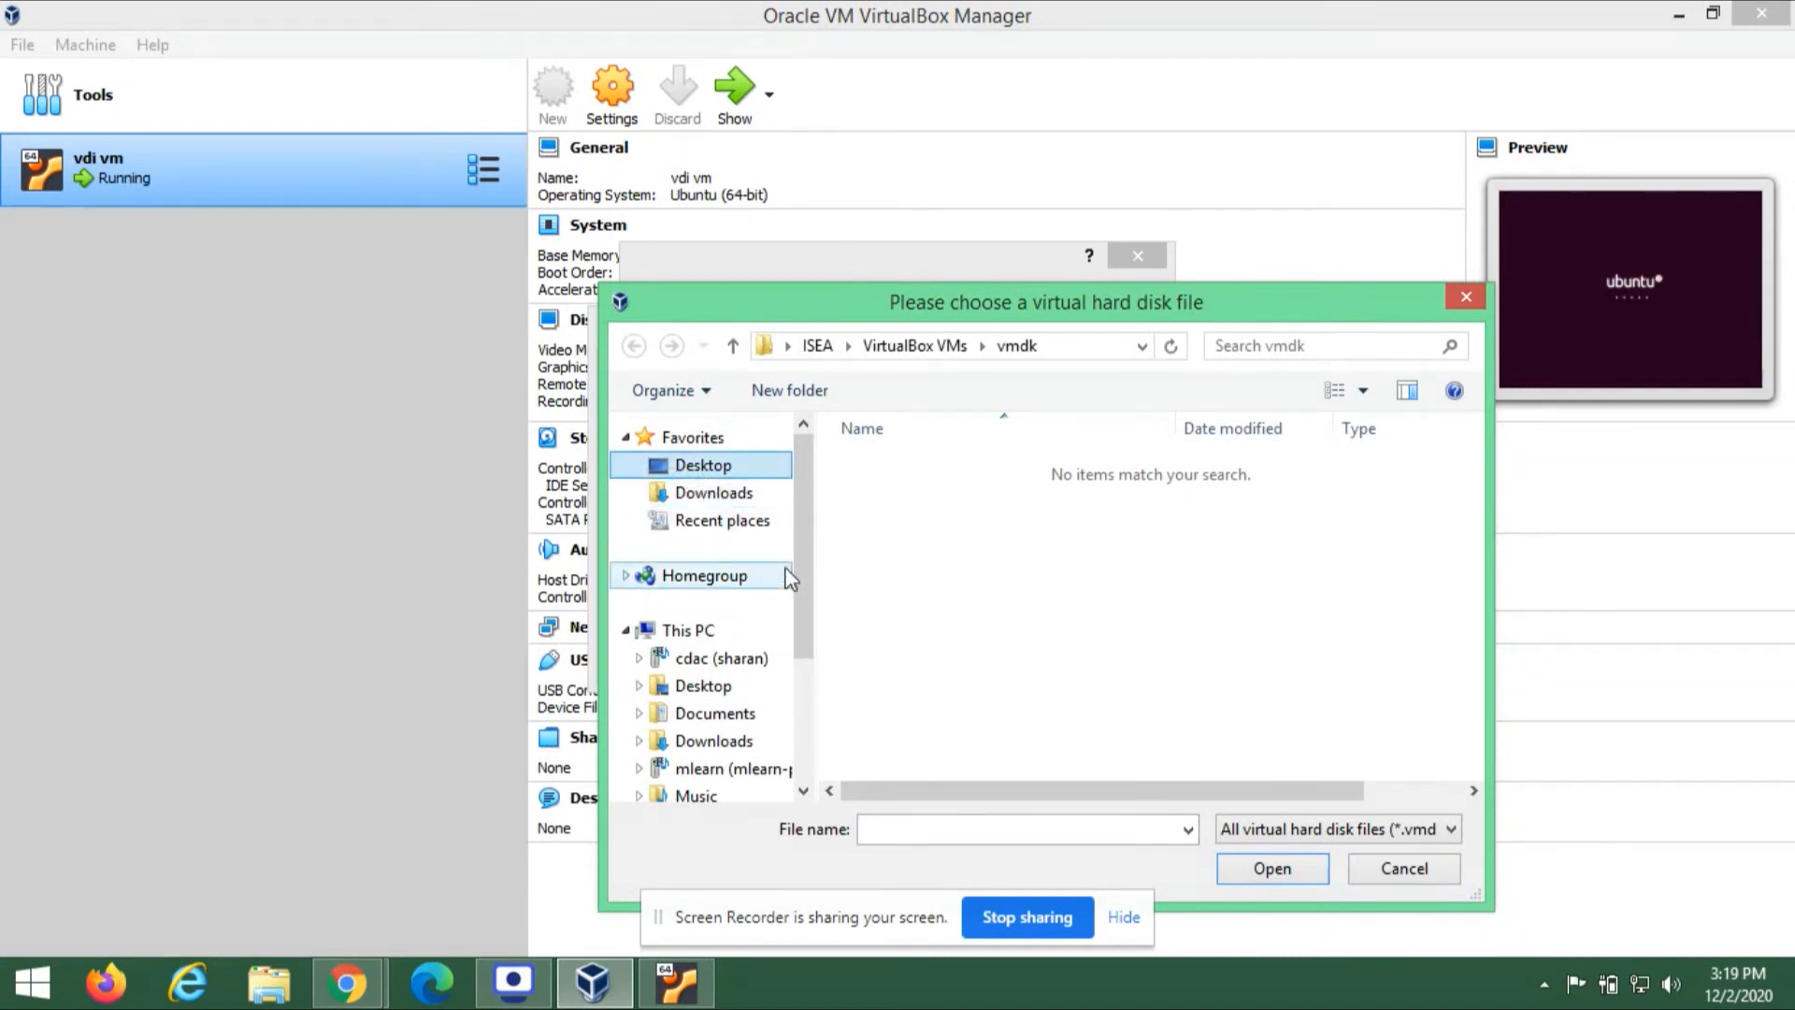
click(729, 690)
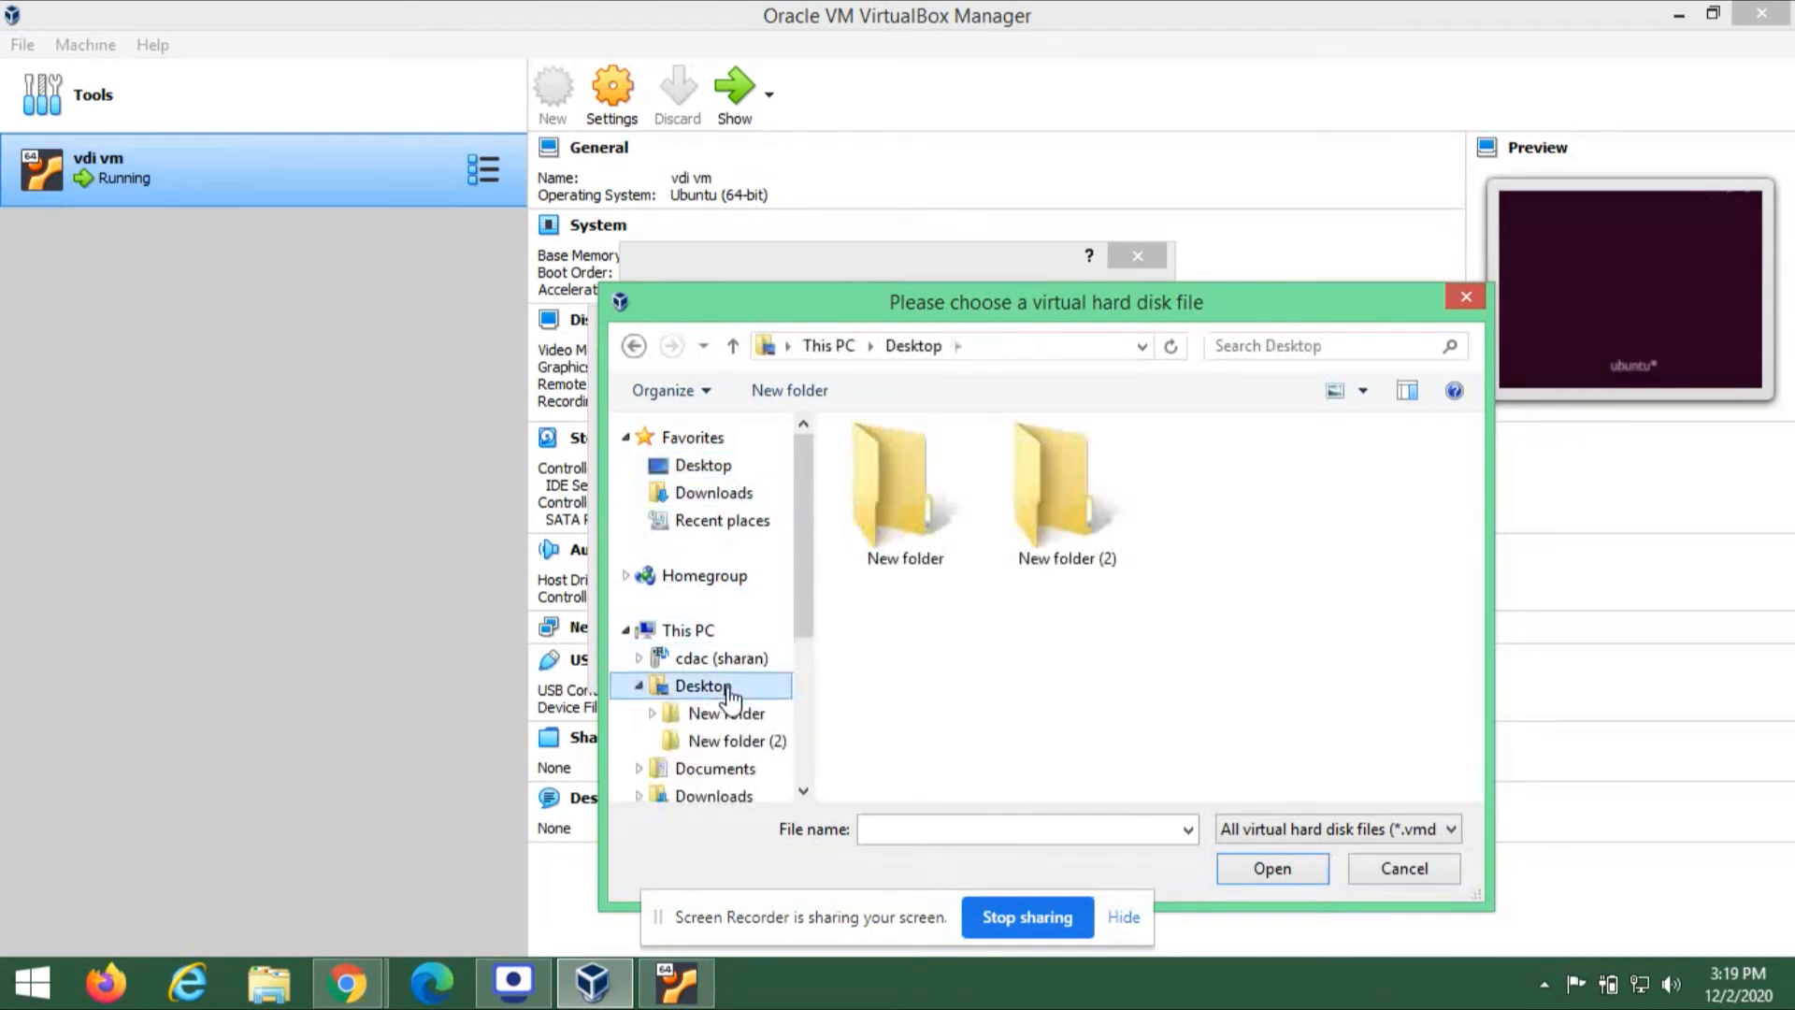
double_click(1026, 531)
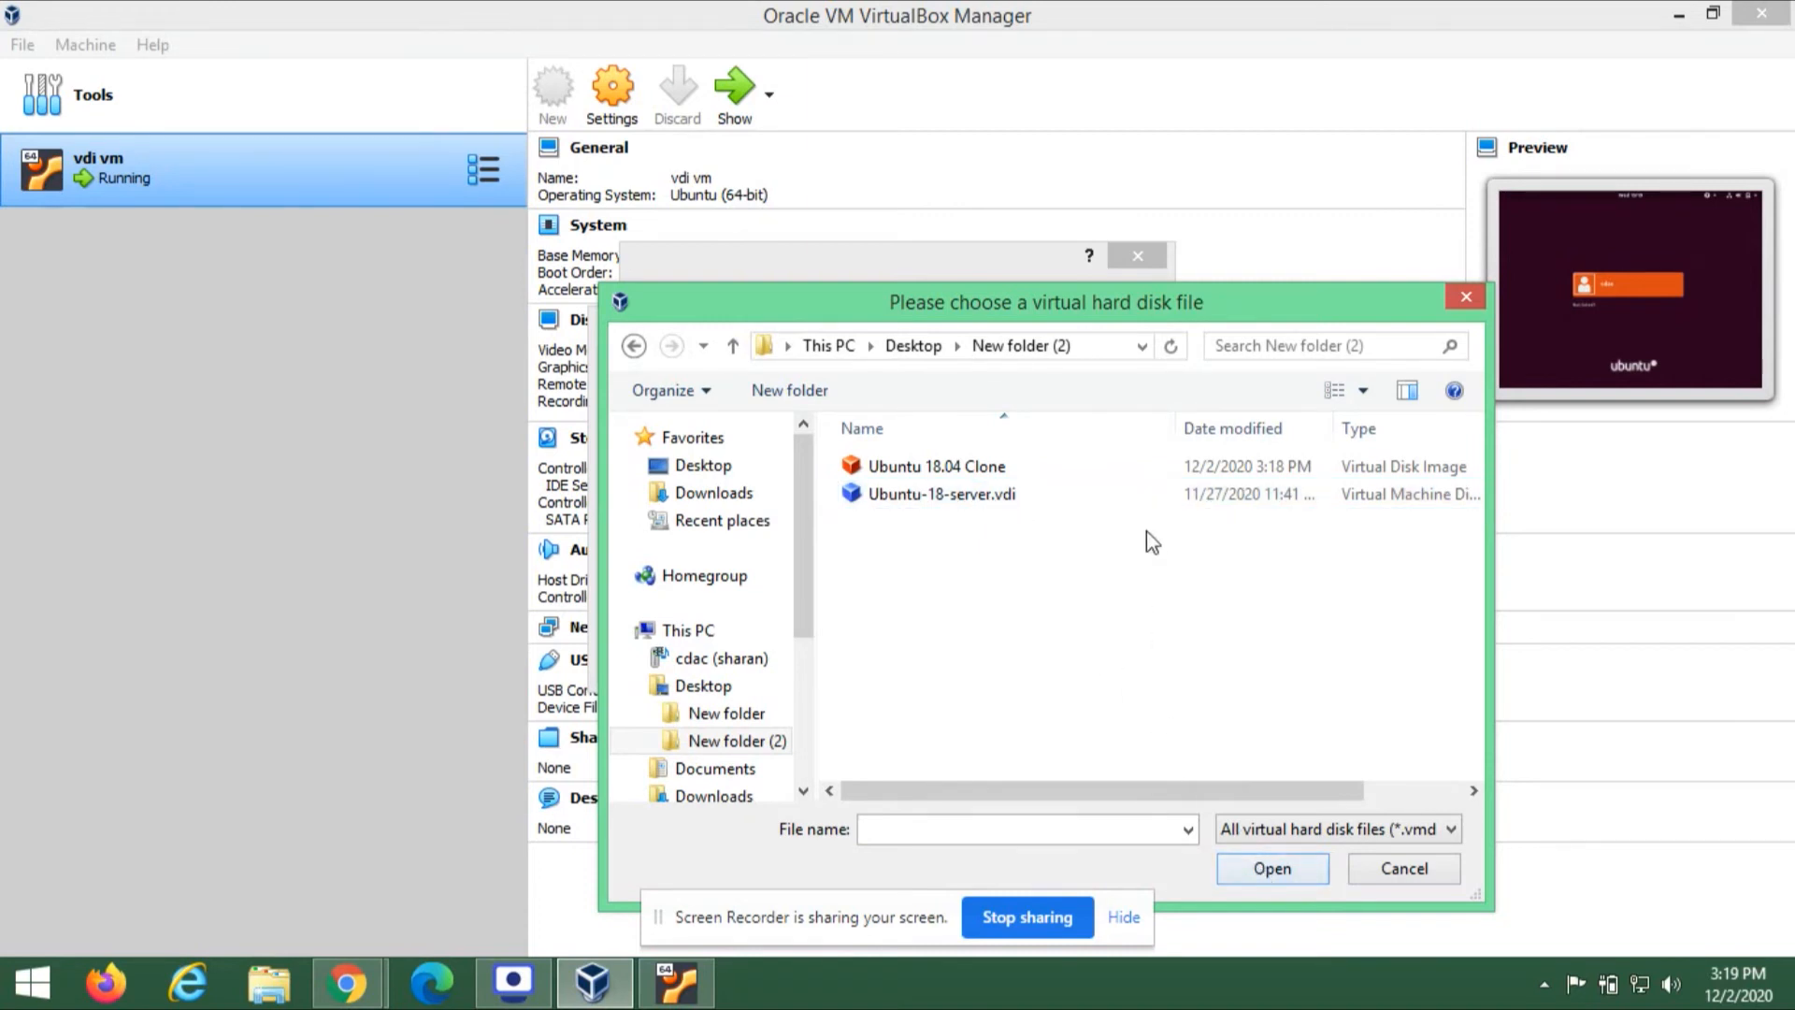
click(1182, 497)
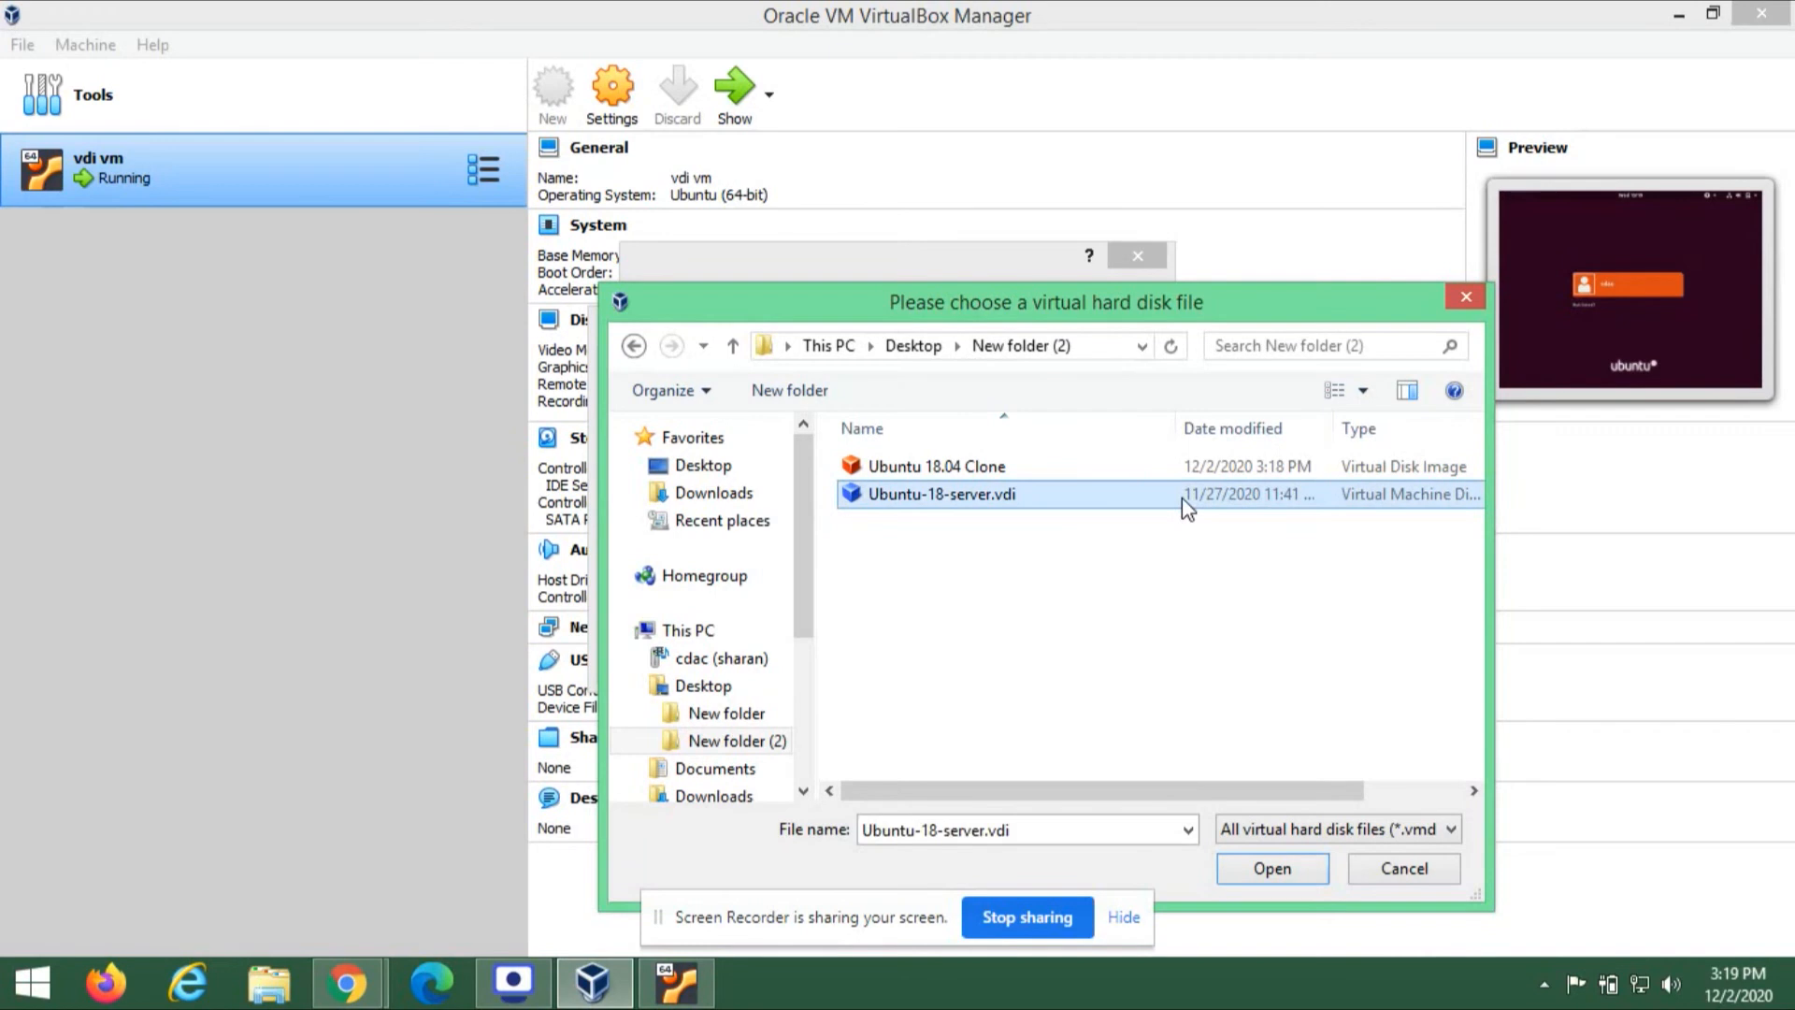
click(1288, 877)
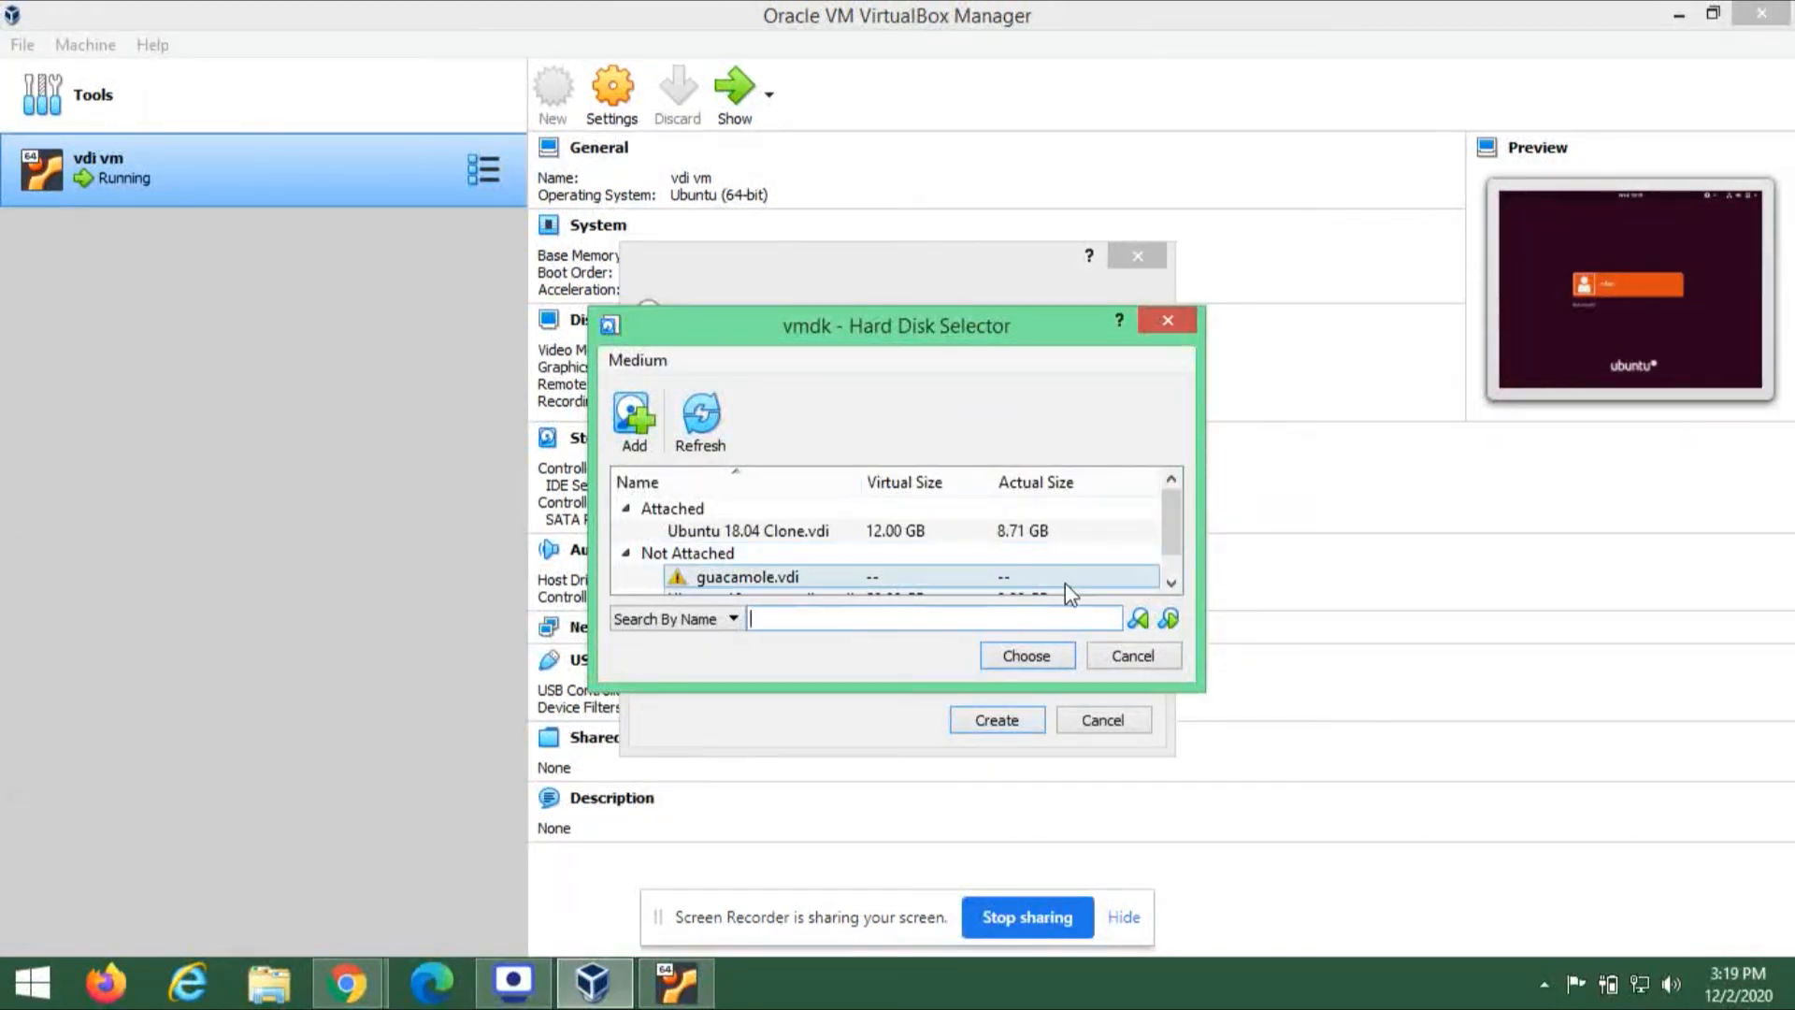
Step: Choose Ubuntu-18-server.vdi.vmdk as the new machine's hard disk and create the virtual machine
click(1170, 584)
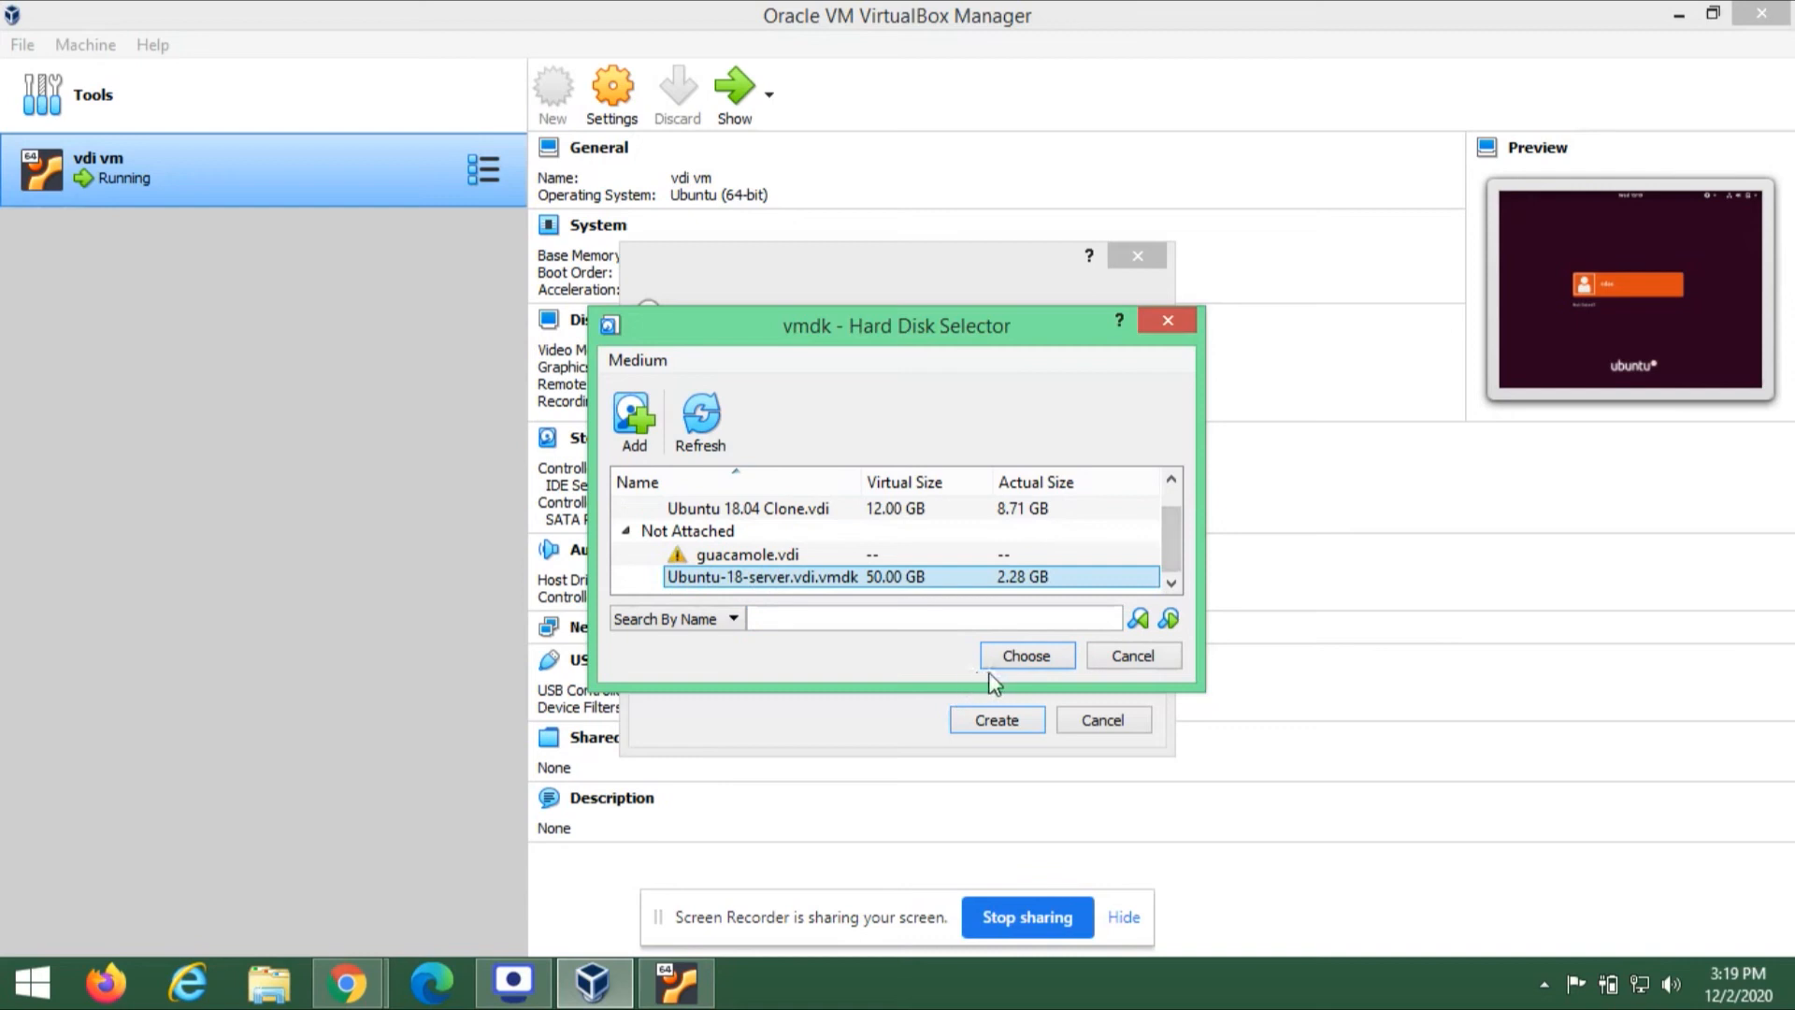
click(1017, 653)
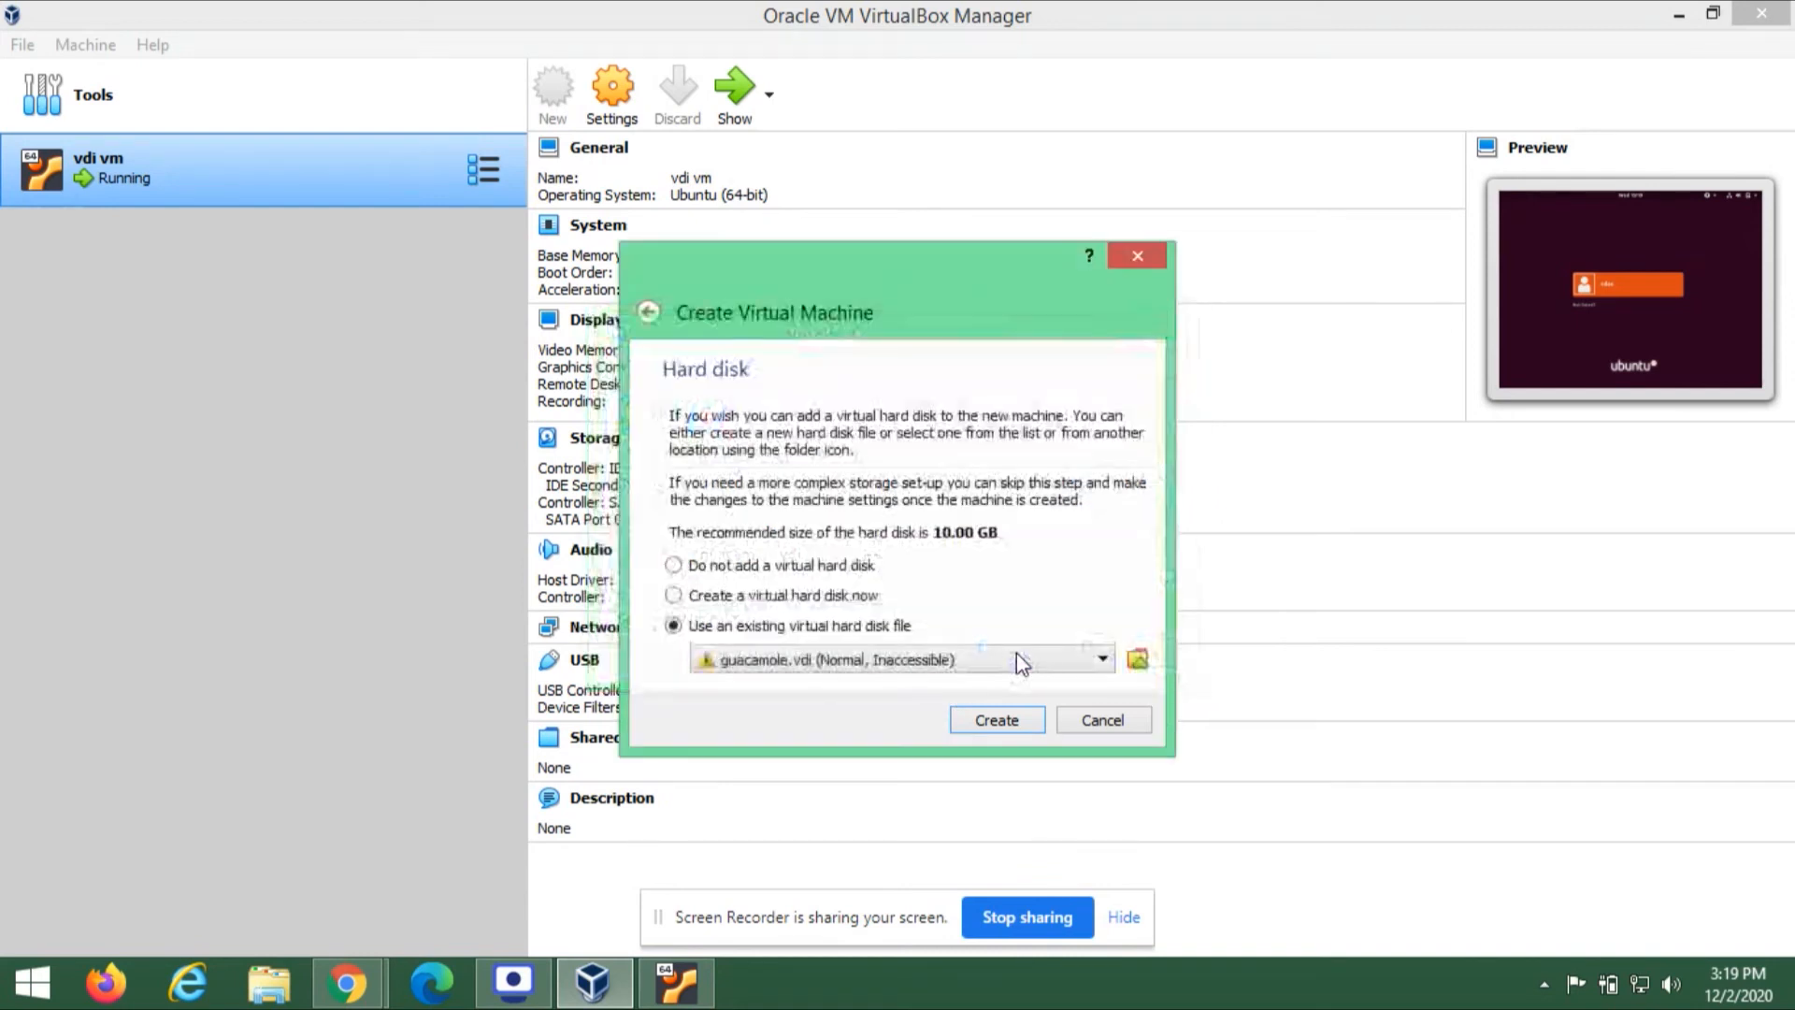
click(1009, 721)
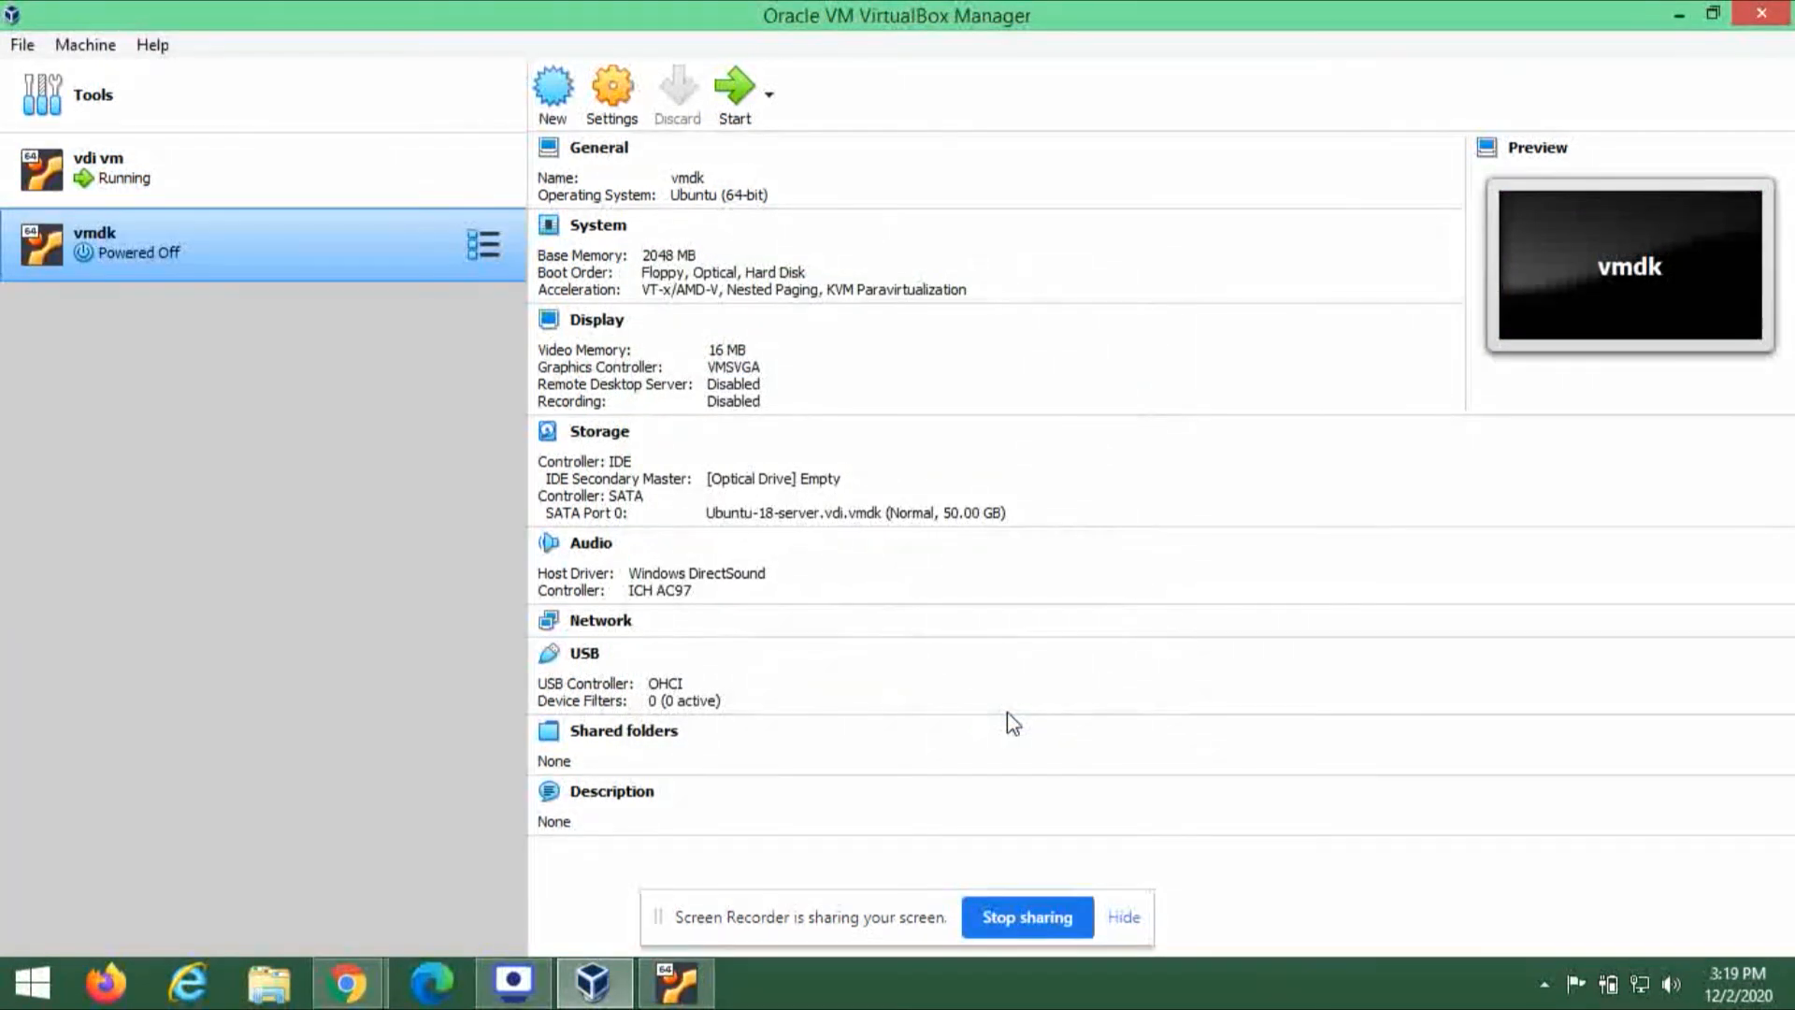
Step: Start the vmdk machine, minimize the VirtualBox Manager, dismiss the keyboard capture notice and boot the Ubuntu entry
click(728, 87)
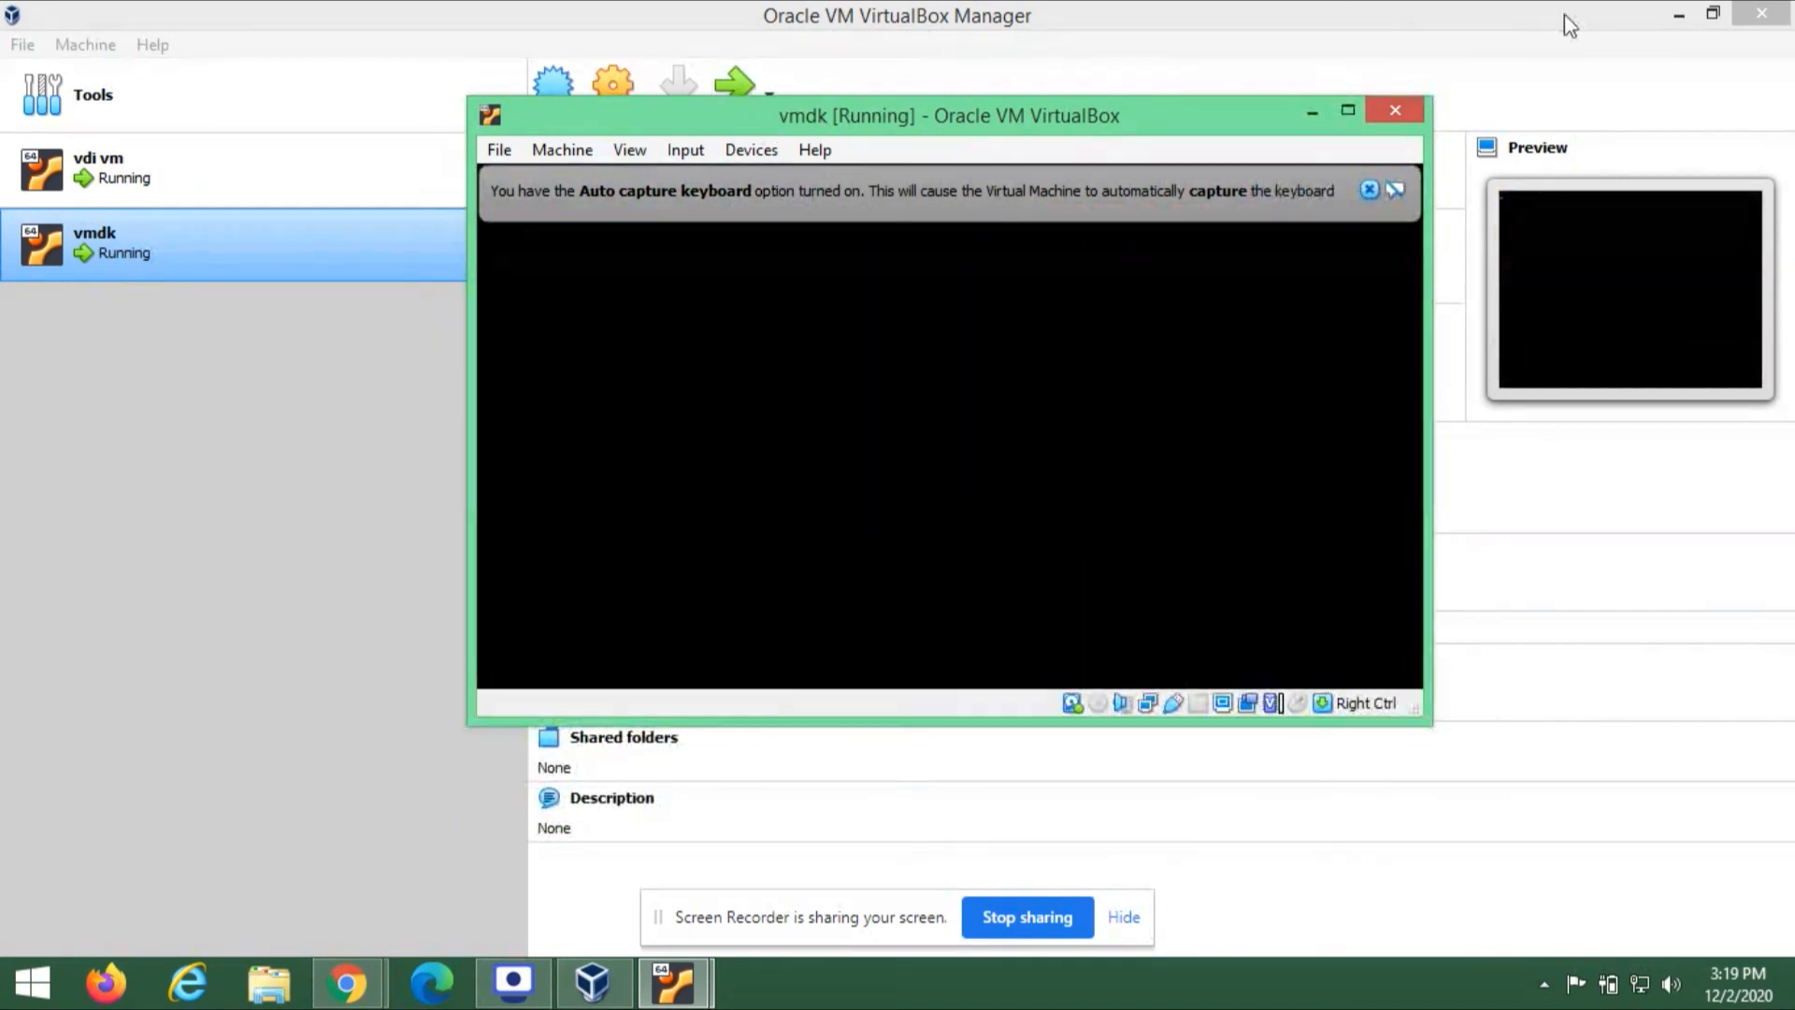
click(1675, 28)
click(1677, 17)
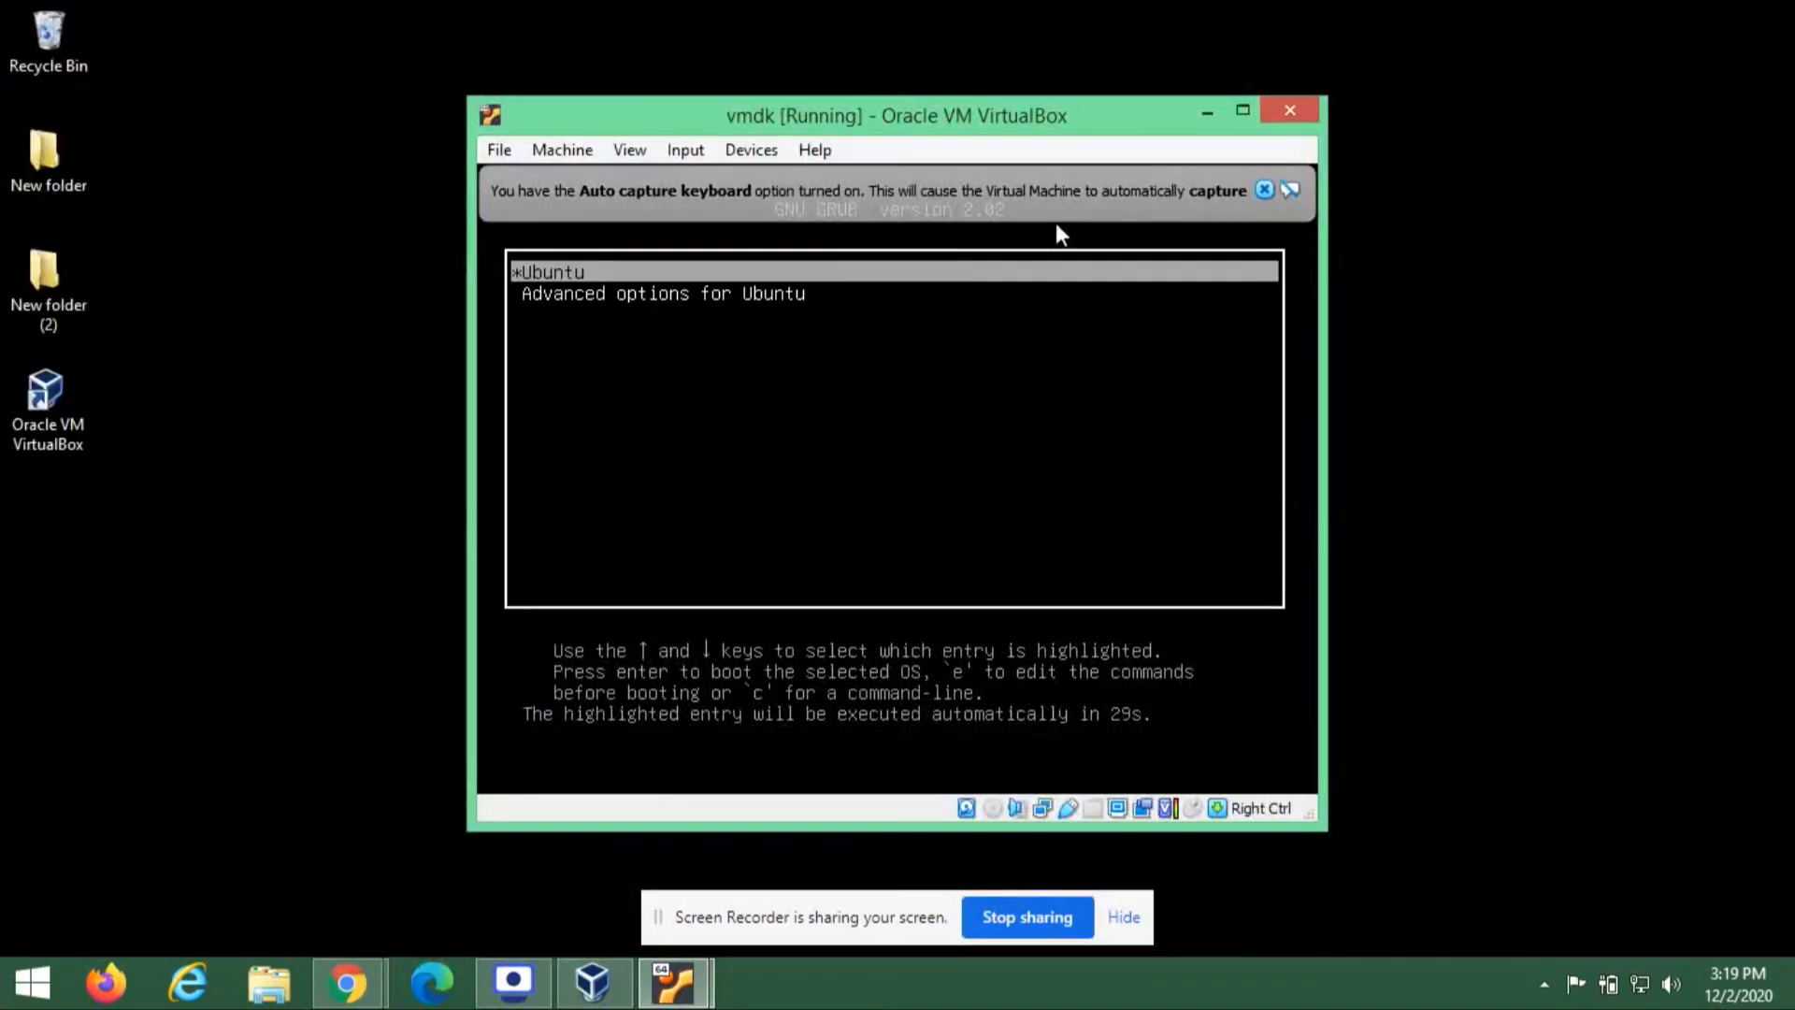
click(1264, 191)
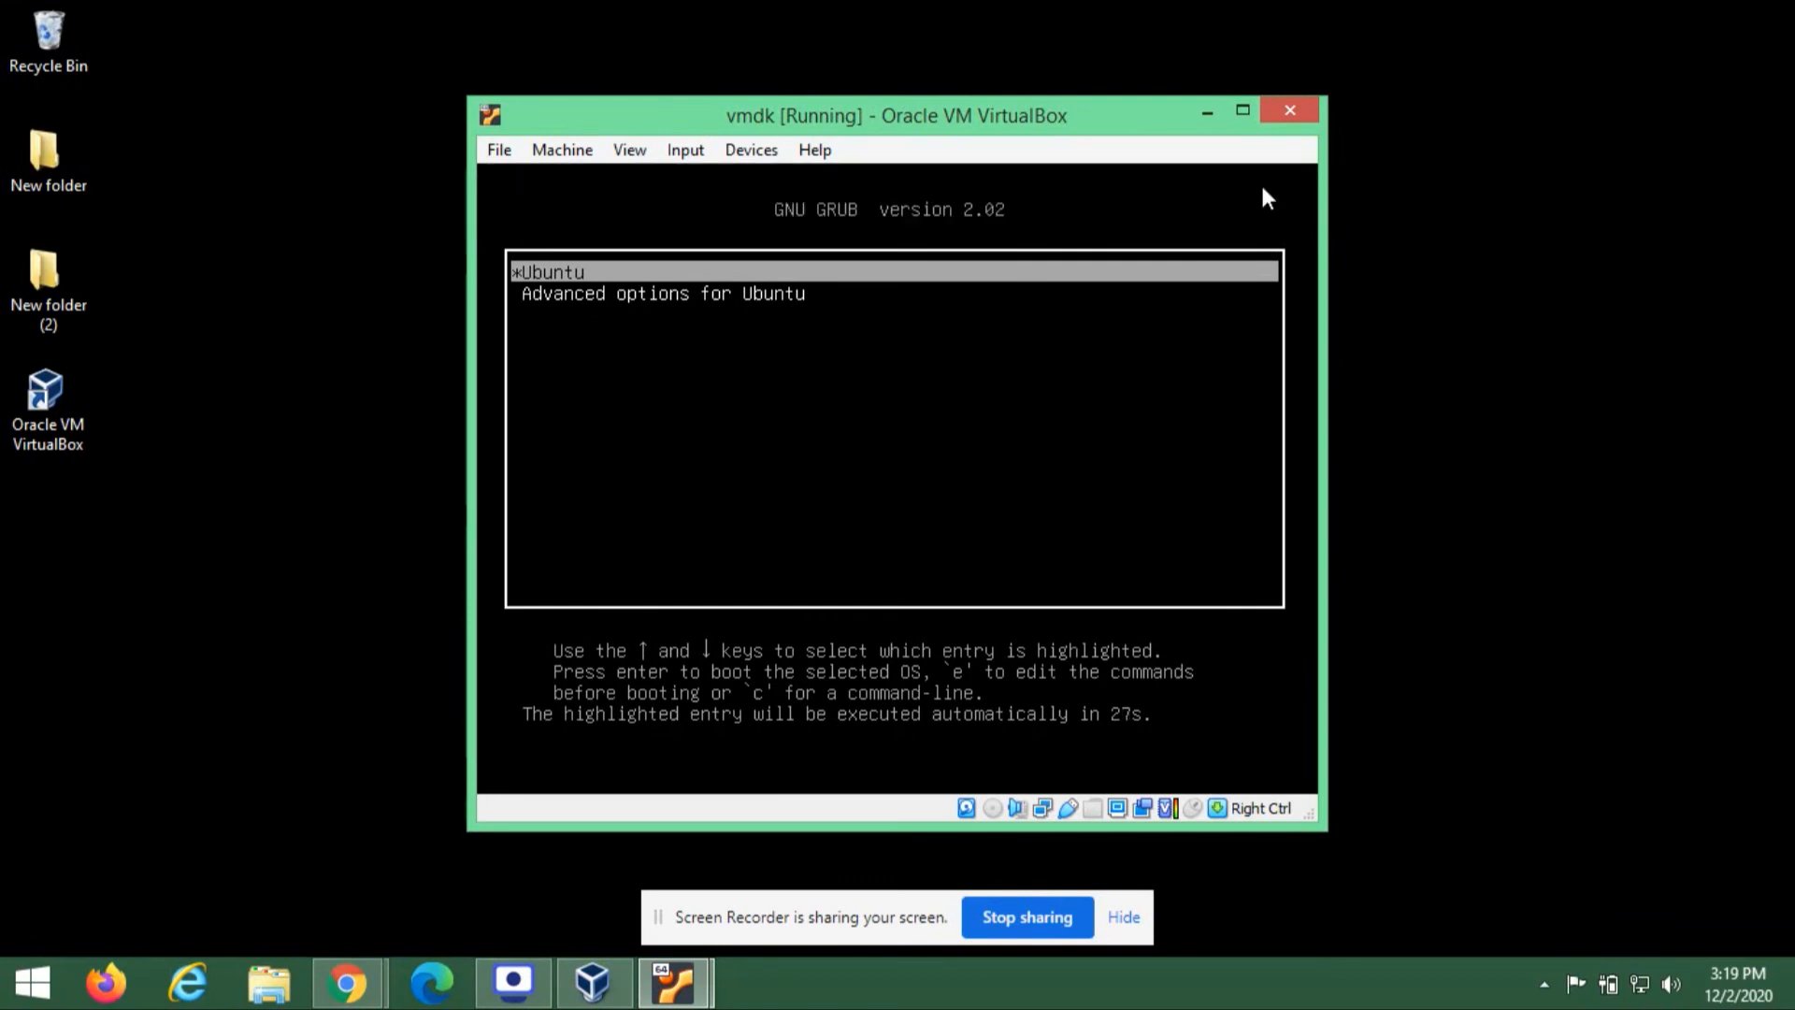
key(Return)
Step: Restore the vdi vm window and arrange it beside the vmdk machine's window so both are in view
drag(1030, 120, 598, 42)
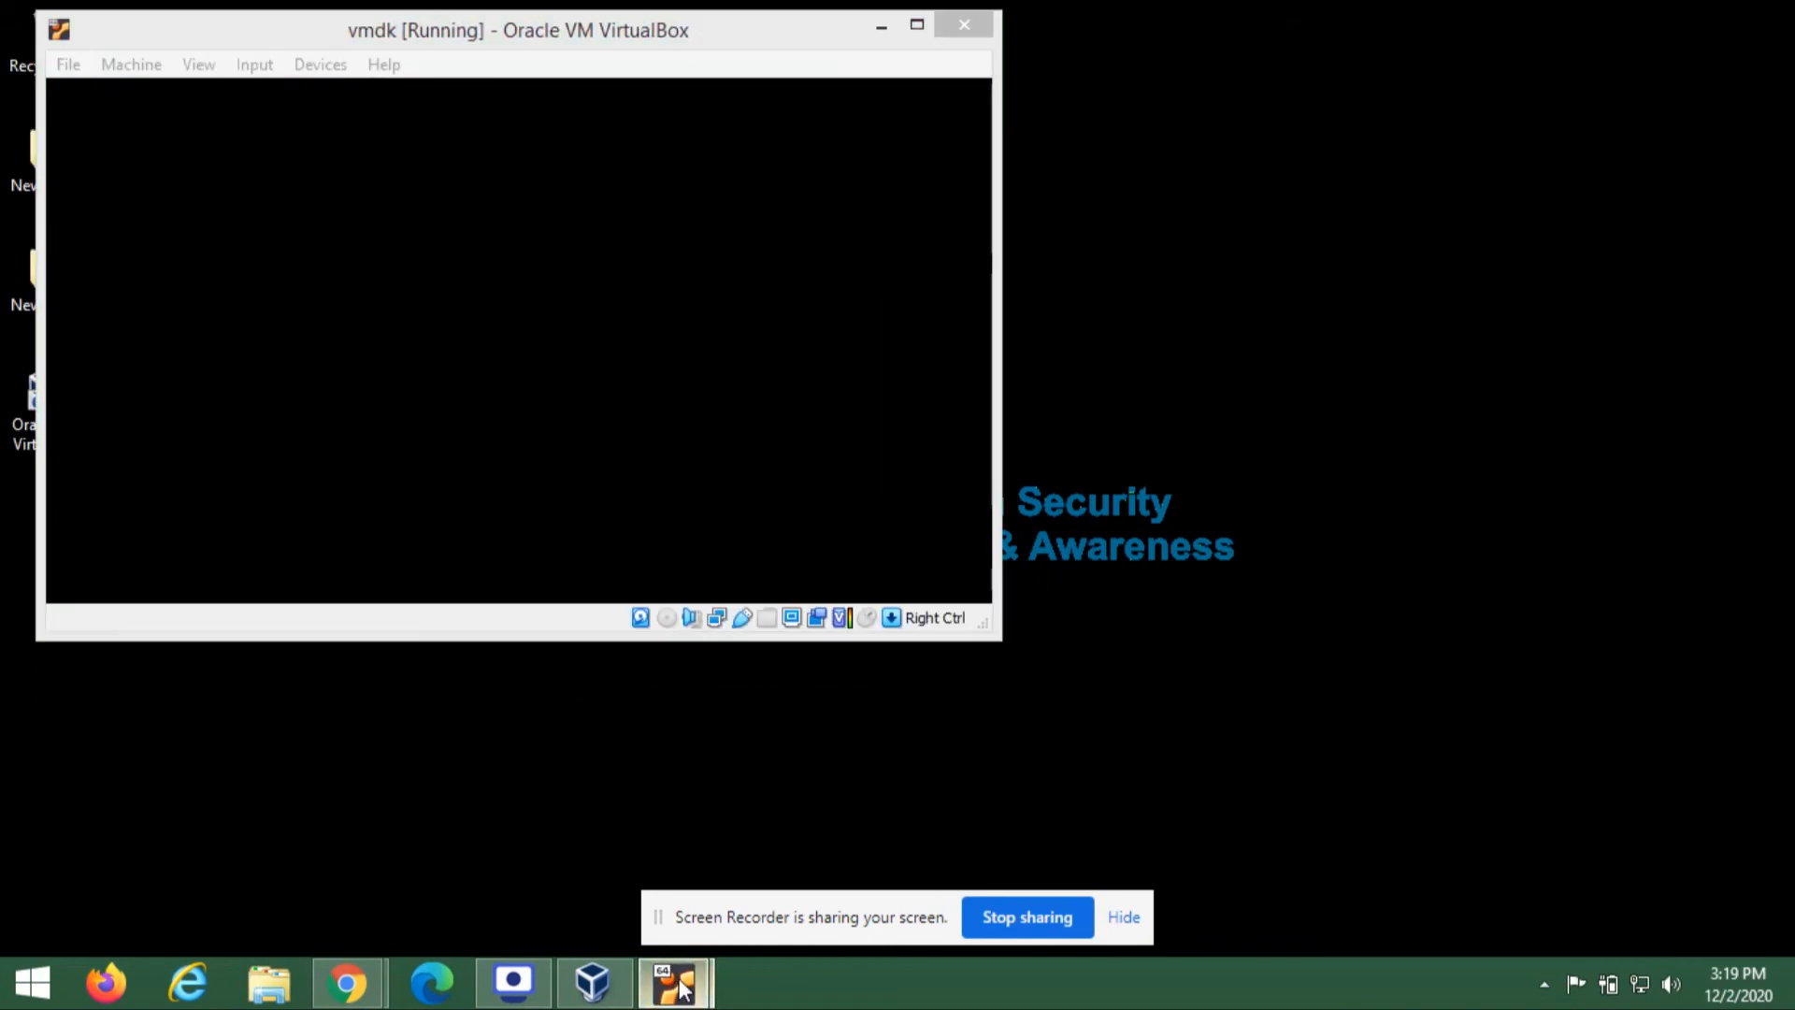
mouse_move(672, 977)
click(504, 827)
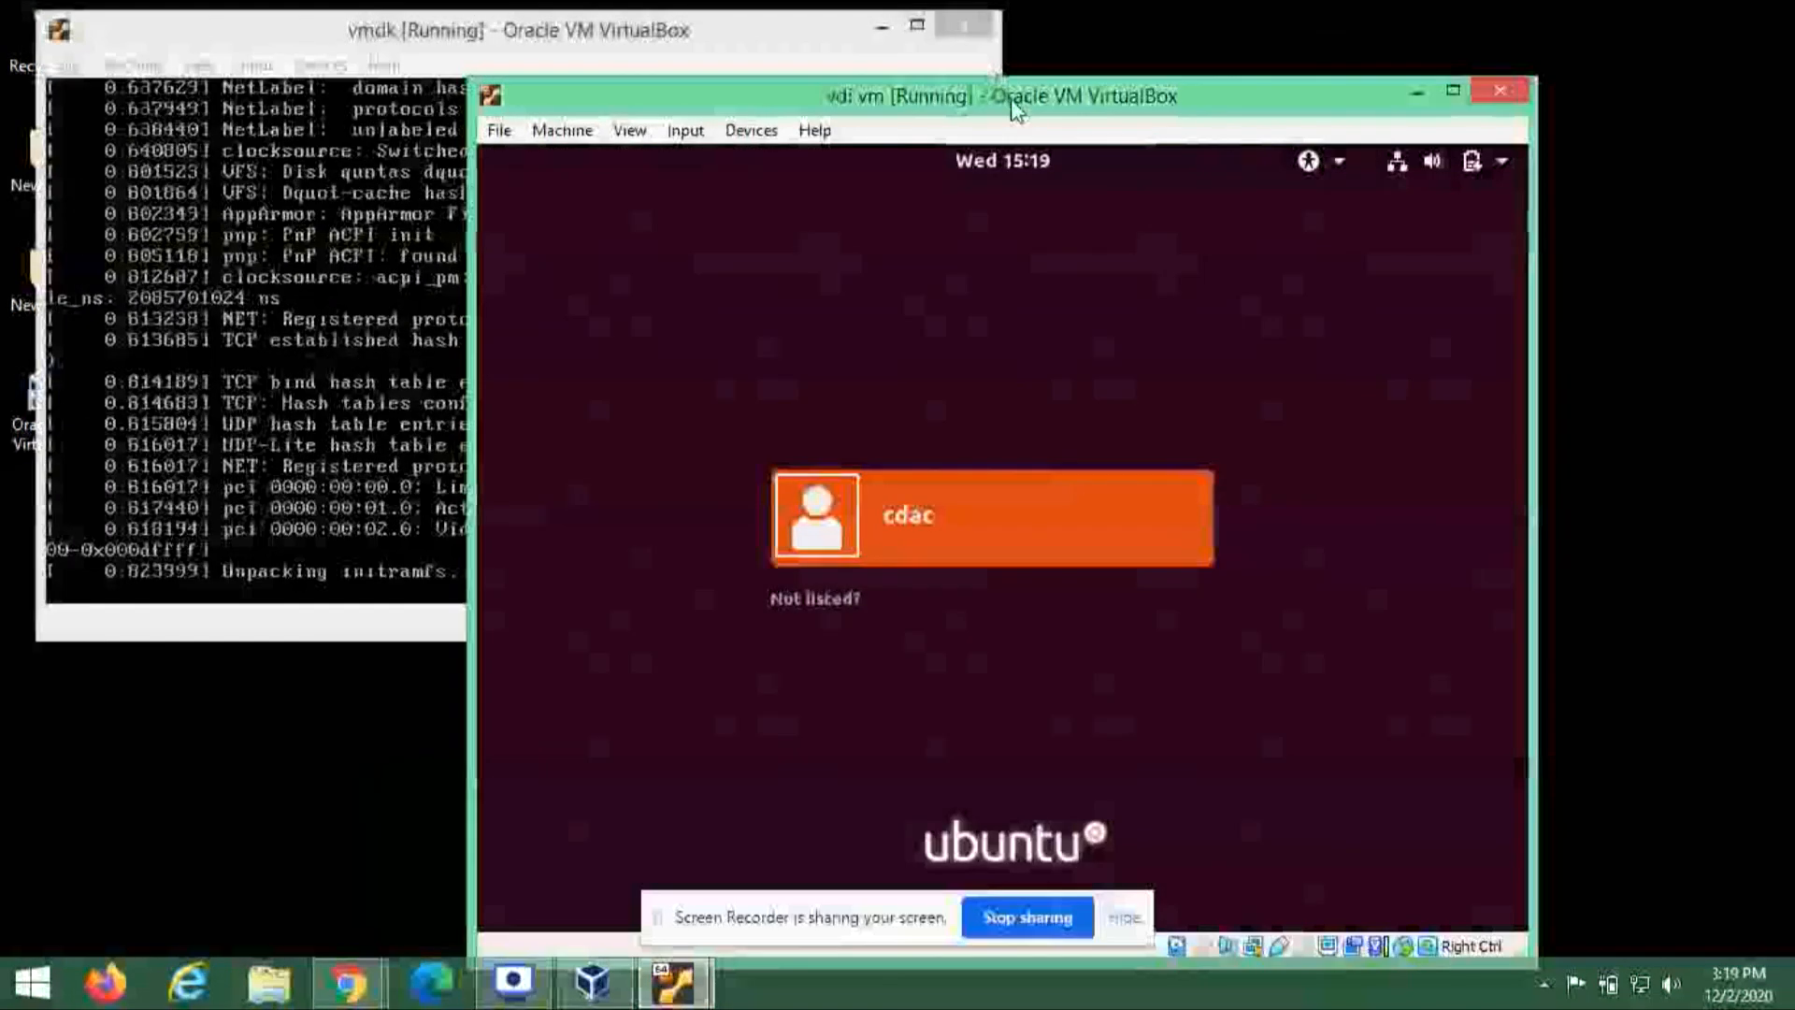
drag(1017, 103, 1282, 75)
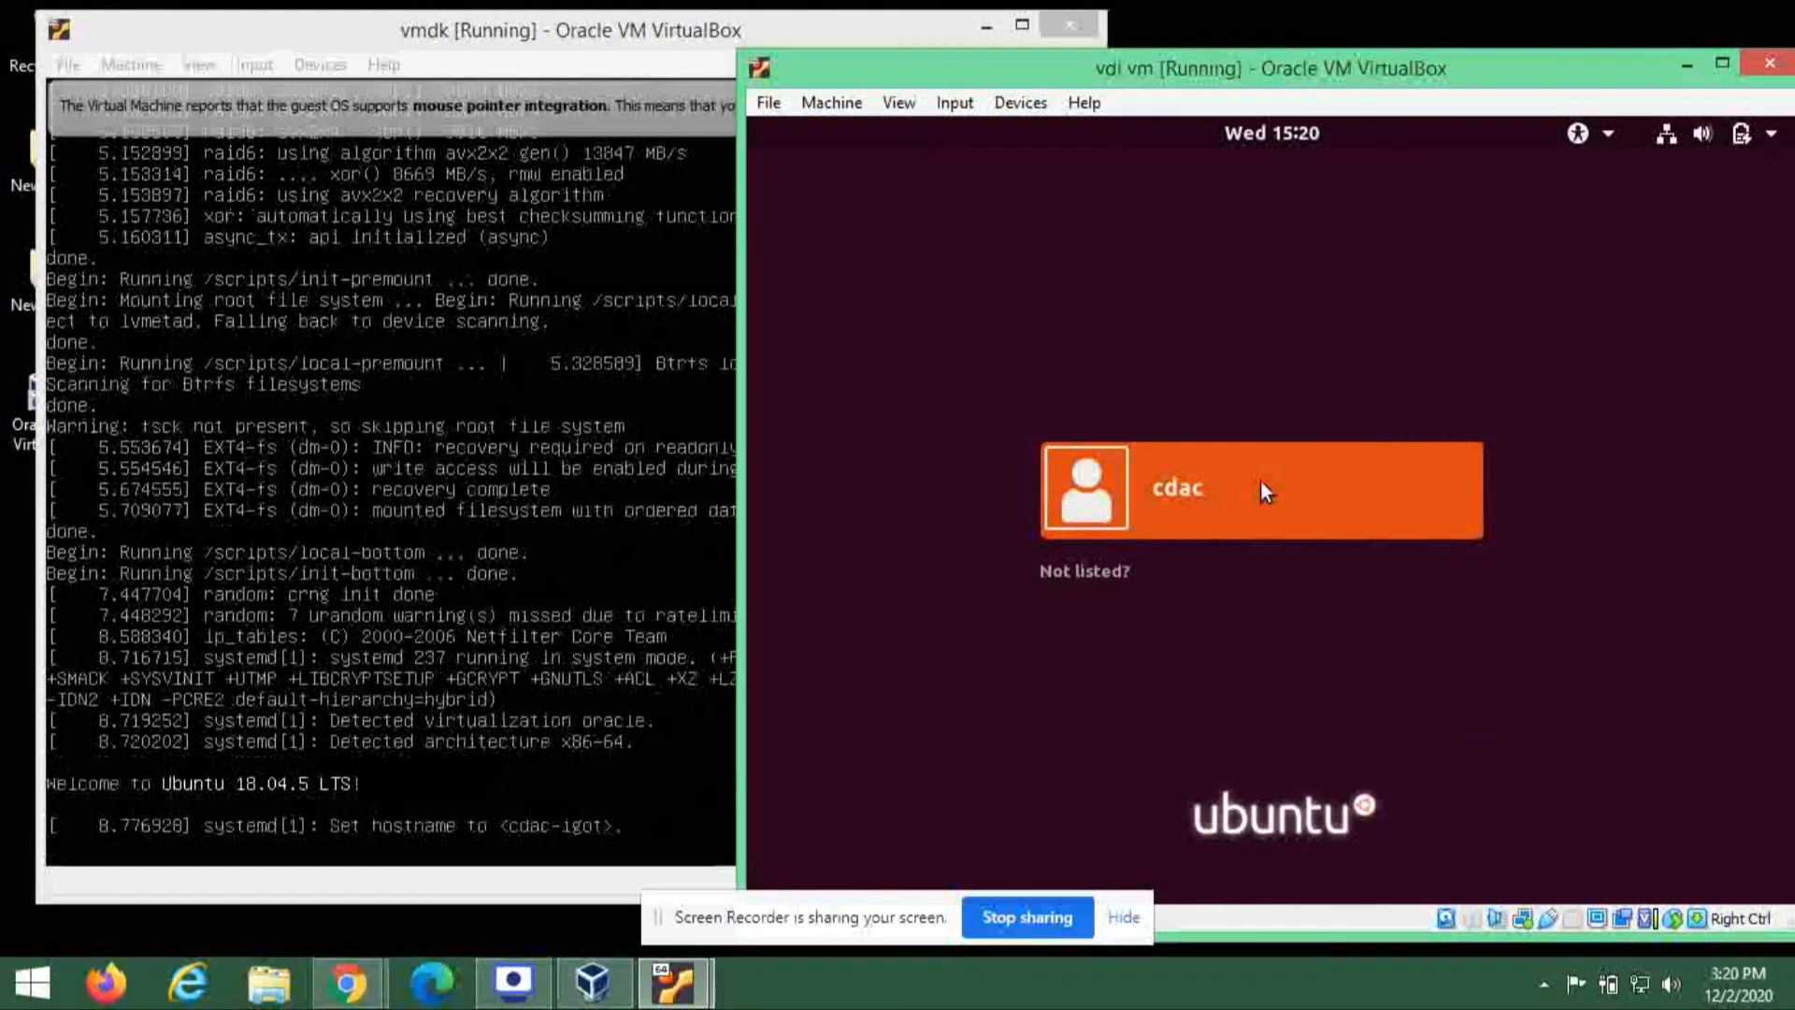
Step: Sign in to the listed user on vdi vm with the account password, and check the vmdk machine's boot progress
click(1261, 481)
text(••••••••)
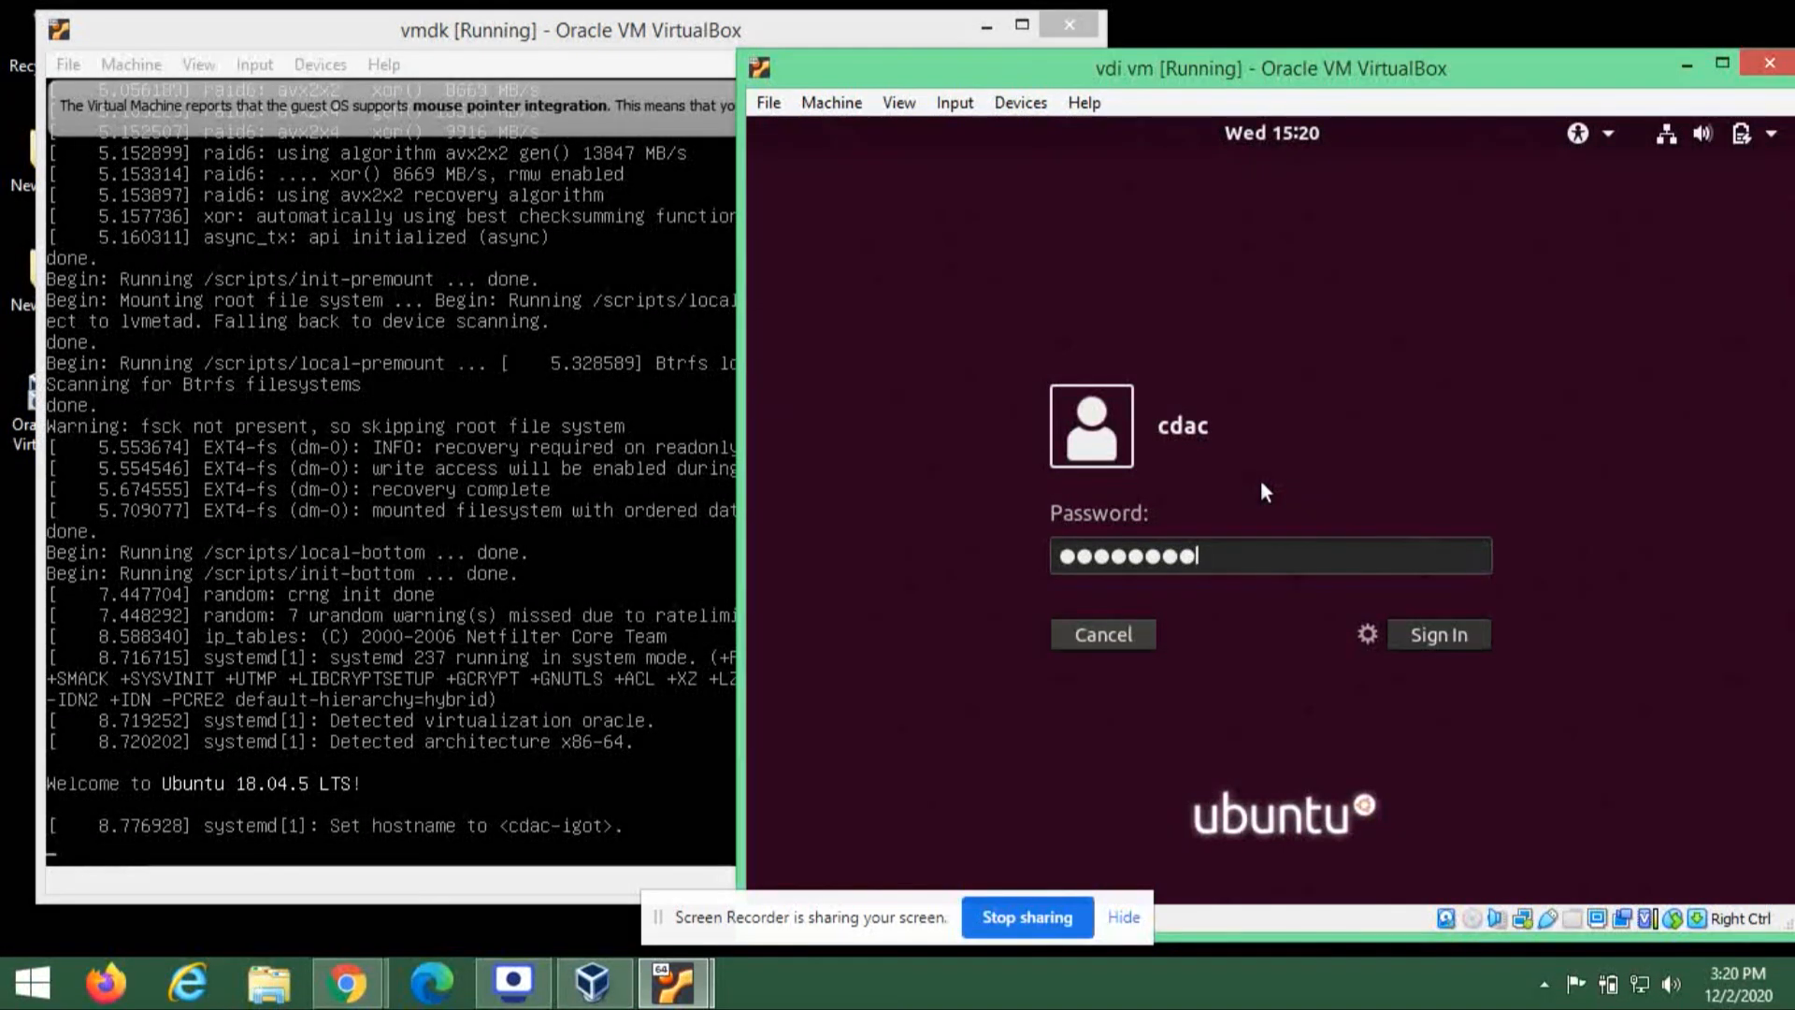
key(Return)
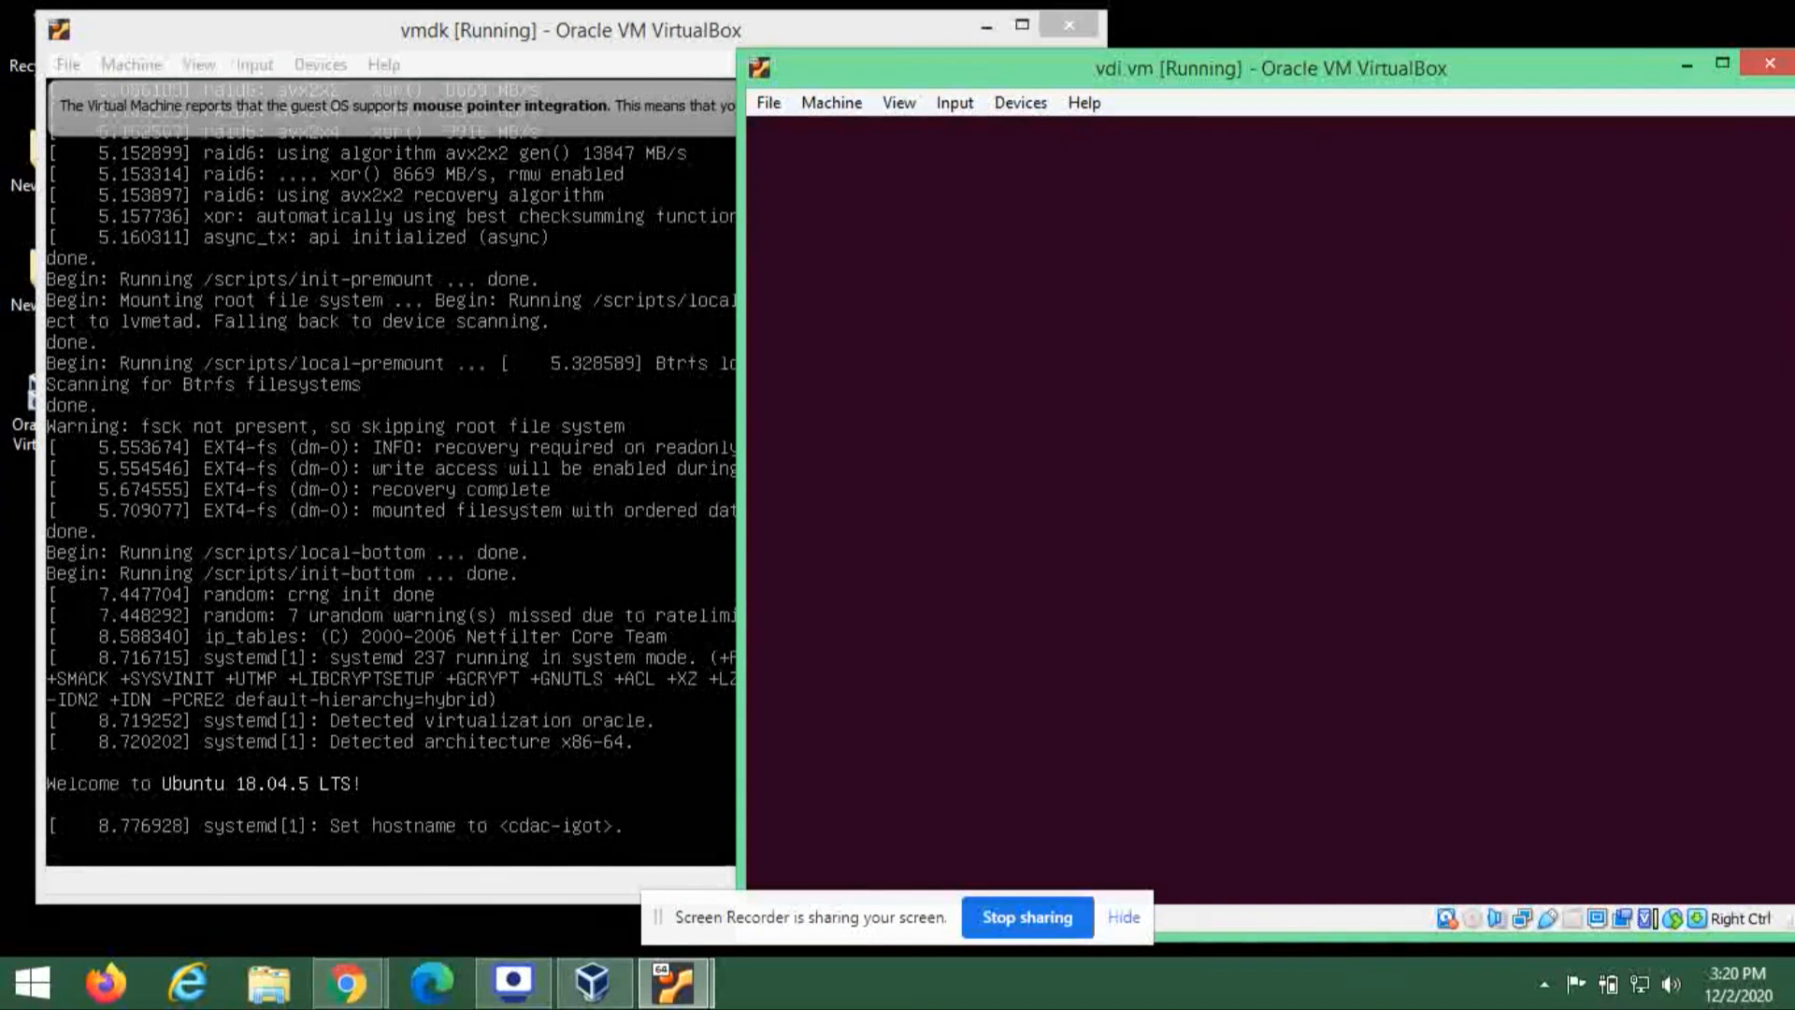
click(277, 41)
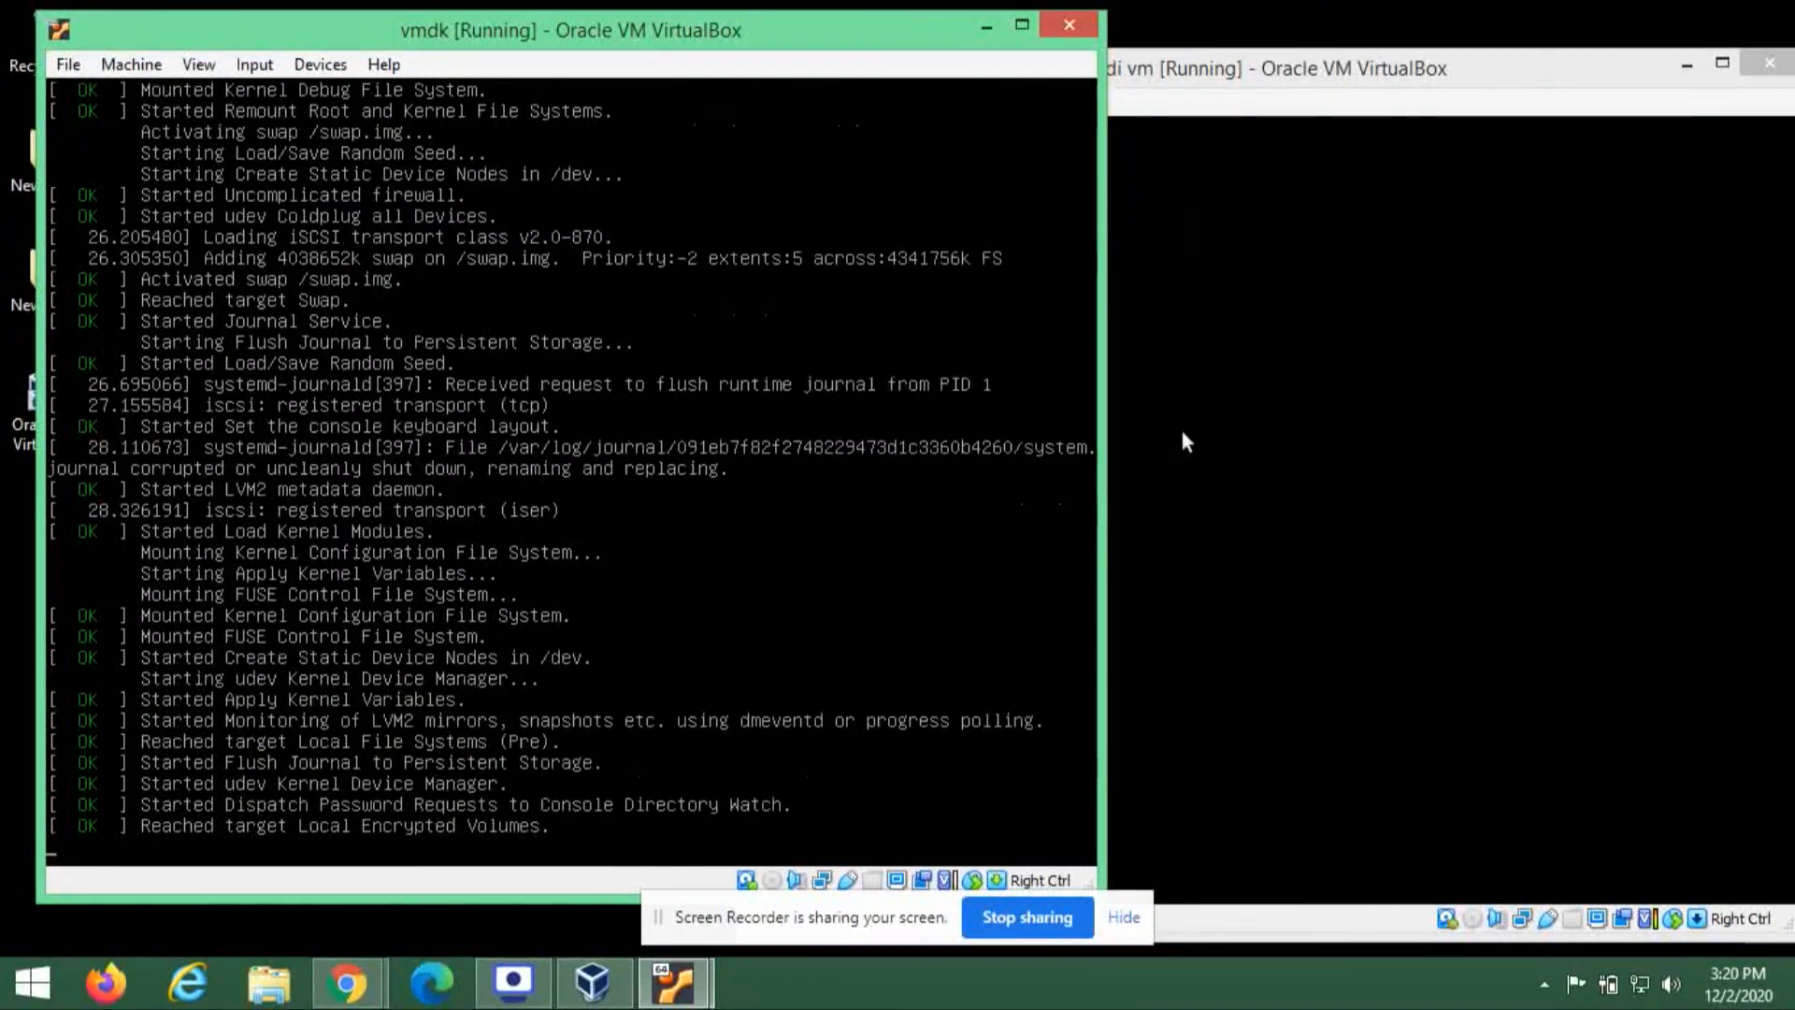
click(1184, 436)
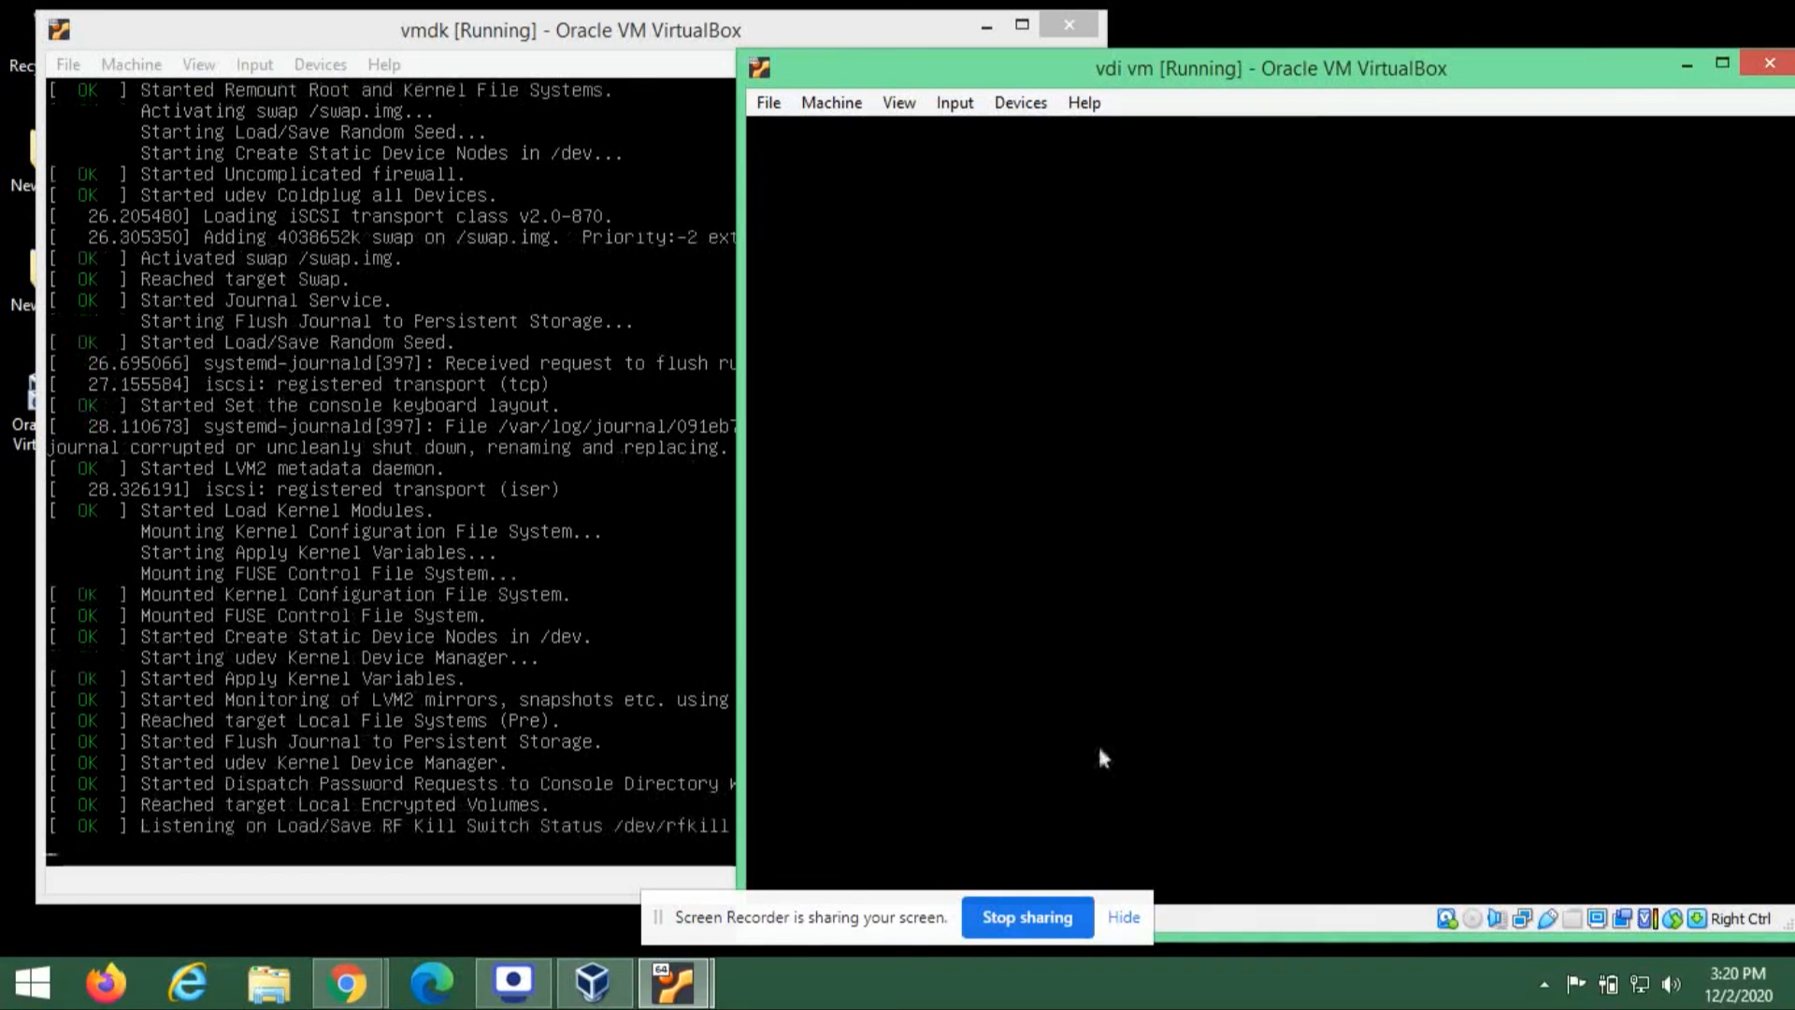